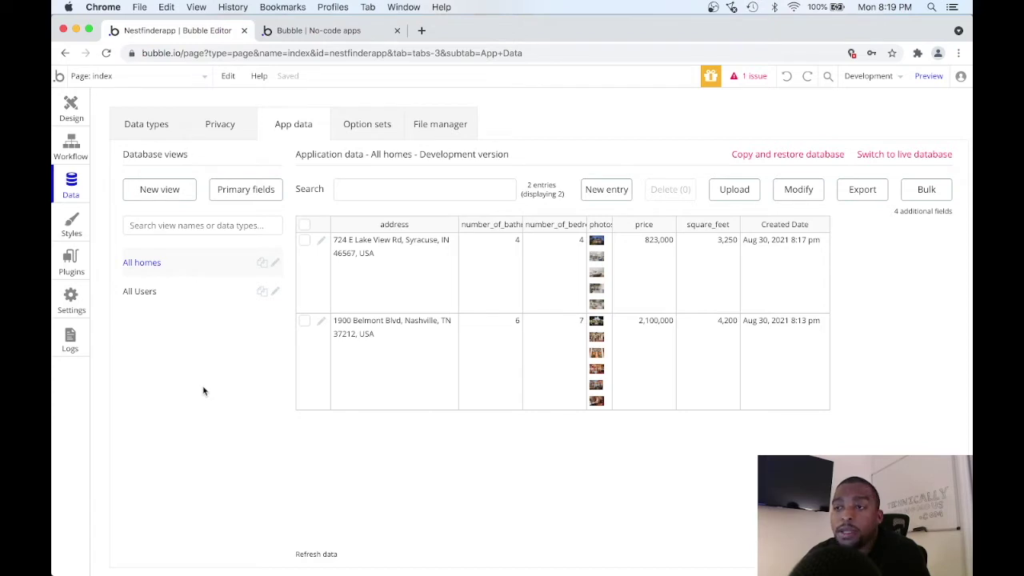
Return to the Design view and pick Repeating Group from the Containers elements.
{"action": "left_click", "coordinate": [75, 118]}
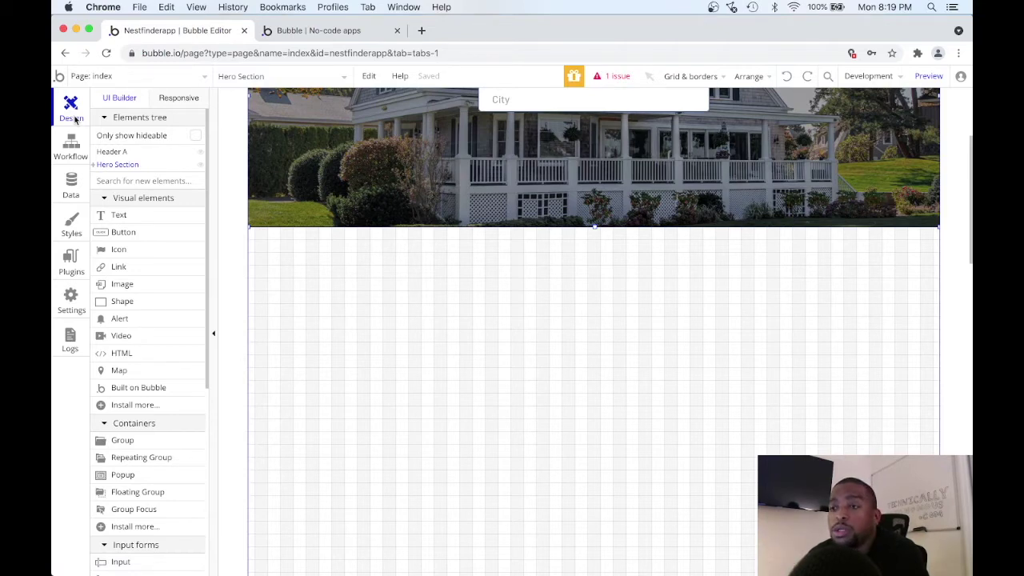
{"action": "scroll", "coordinate": [160, 418], "scroll_direction": "down", "scroll_amount": 1}
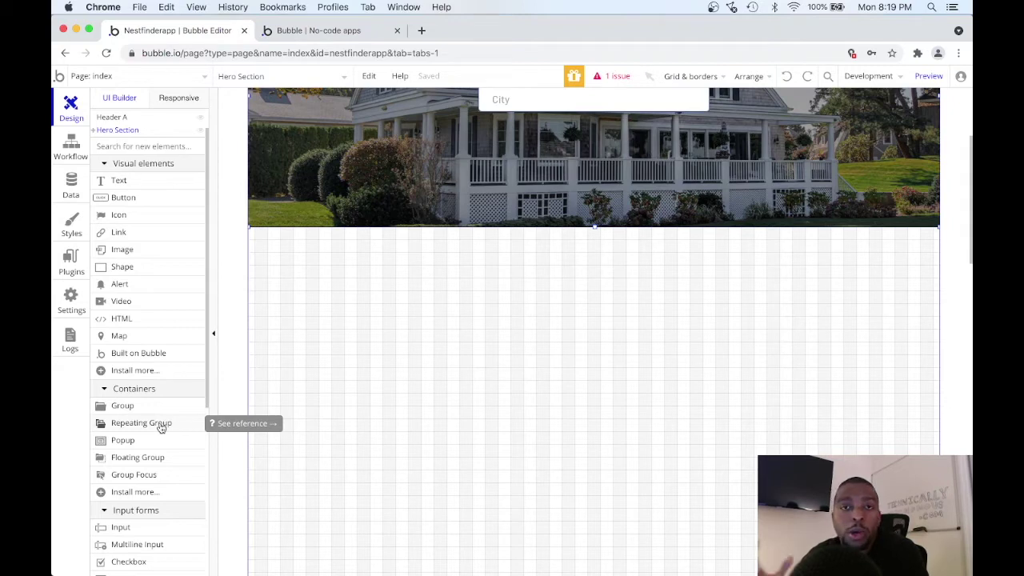
{"action": "left_click", "coordinate": [160, 426]}
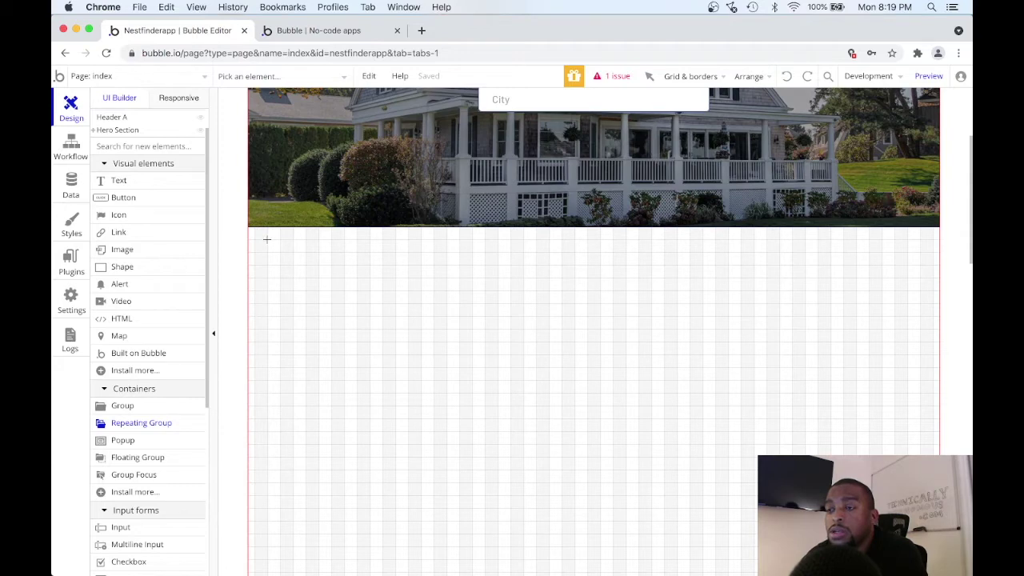
Draw a repeating group below the hero image with fixed cells: 1 row, 4 columns, fixed width.
{"action": "mouse_move", "coordinate": [268, 239]}
{"action": "left_mouse_down"}
{"action": "mouse_move", "coordinate": [602, 322]}
{"action": "mouse_move", "coordinate": [919, 366]}
{"action": "mouse_move", "coordinate": [919, 393]}
{"action": "mouse_move", "coordinate": [918, 378]}
{"action": "left_mouse_up"}
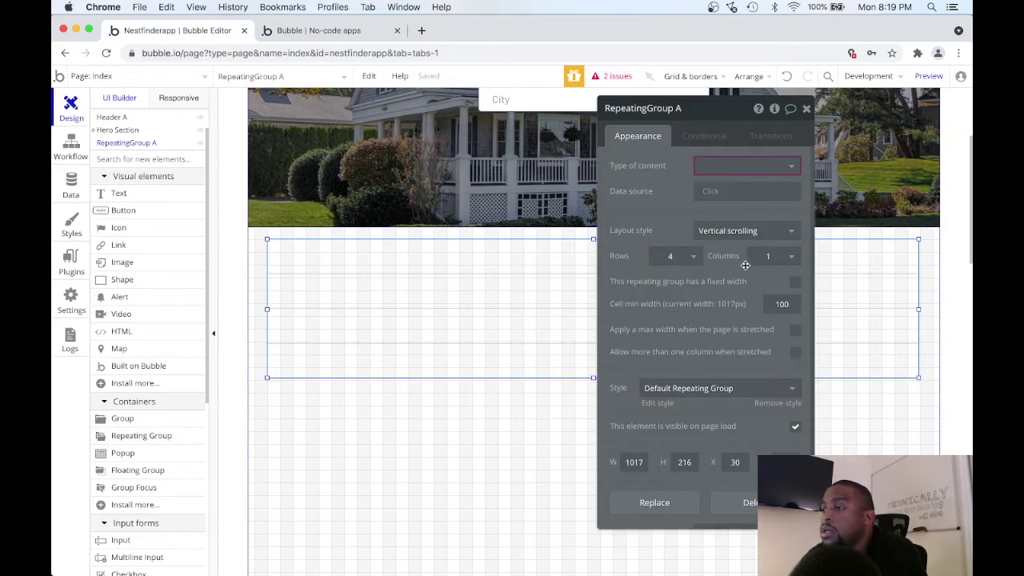
{"action": "left_click", "coordinate": [740, 231]}
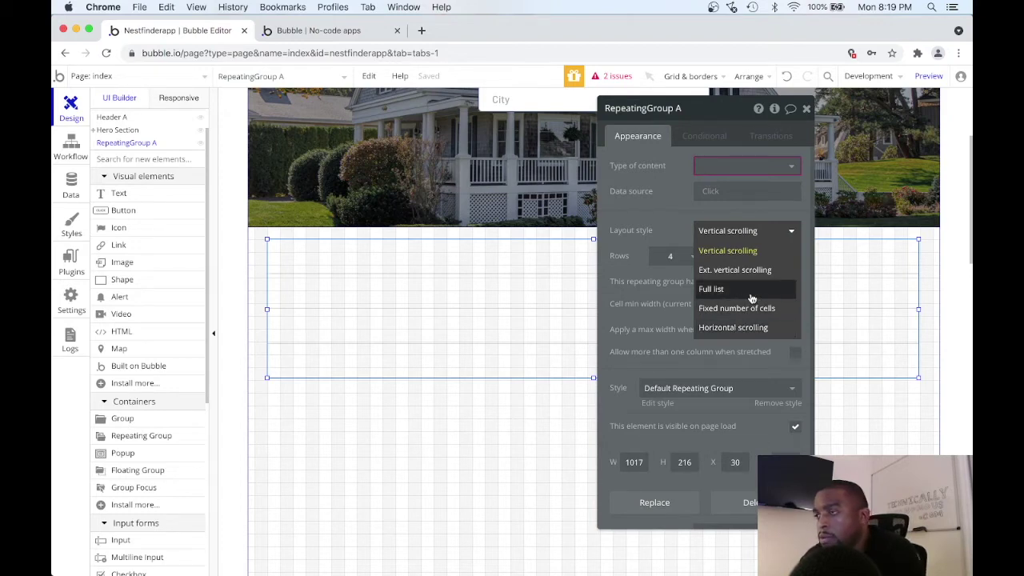
{"action": "left_click", "coordinate": [749, 310]}
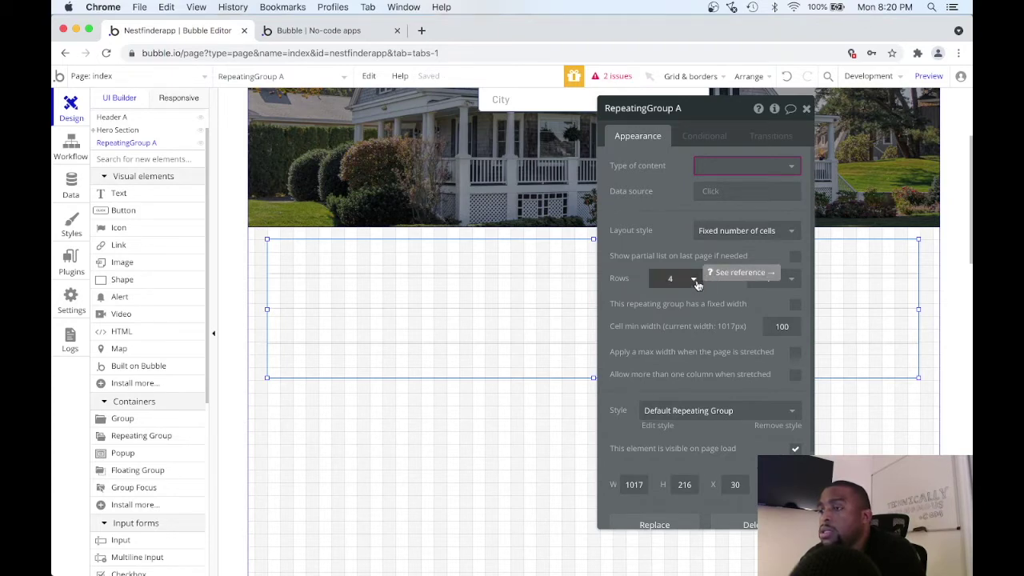
{"action": "left_click", "coordinate": [692, 281]}
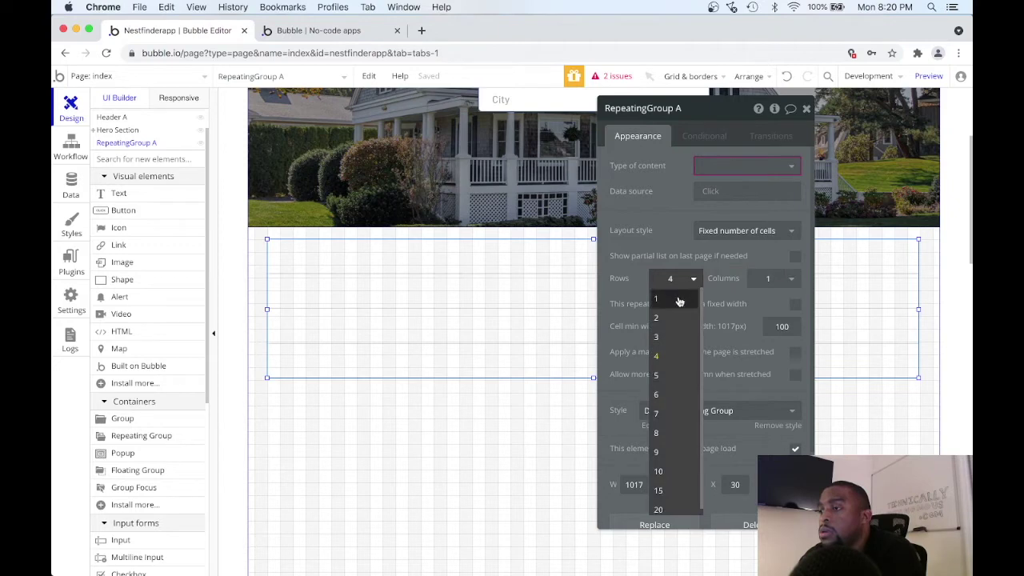
{"action": "left_click", "coordinate": [679, 300]}
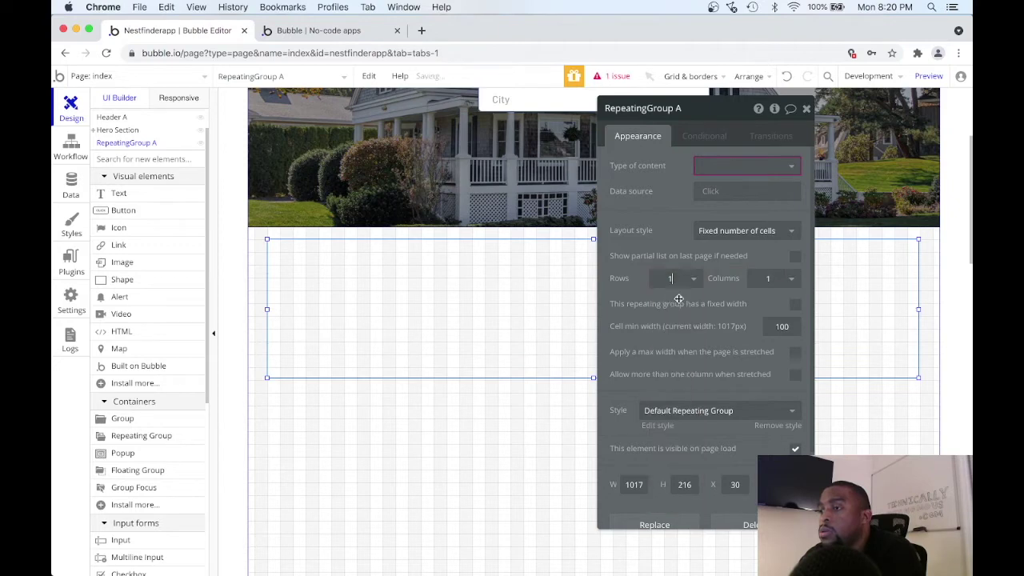
{"action": "left_click", "coordinate": [791, 281]}
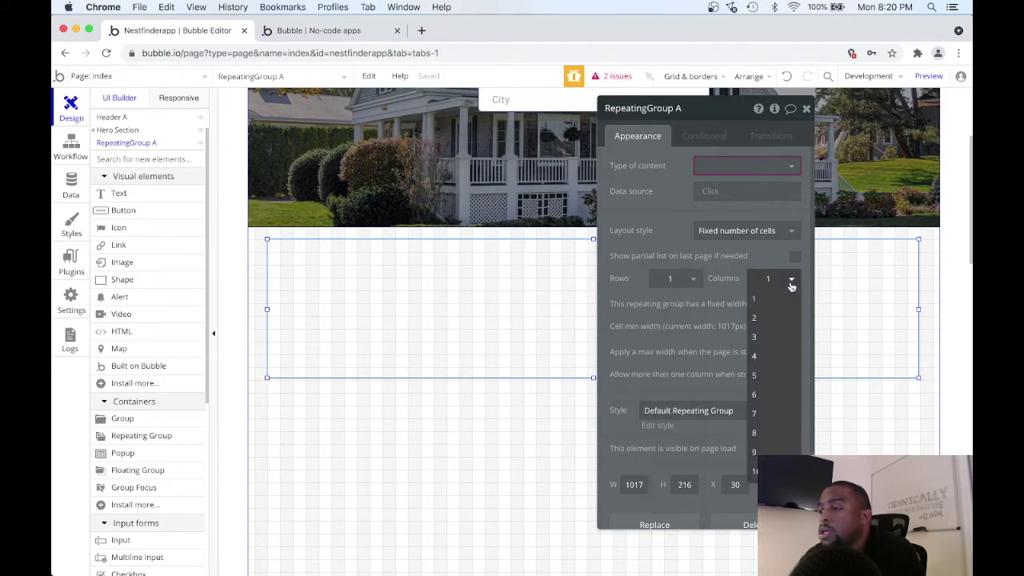
{"action": "left_click", "coordinate": [768, 354]}
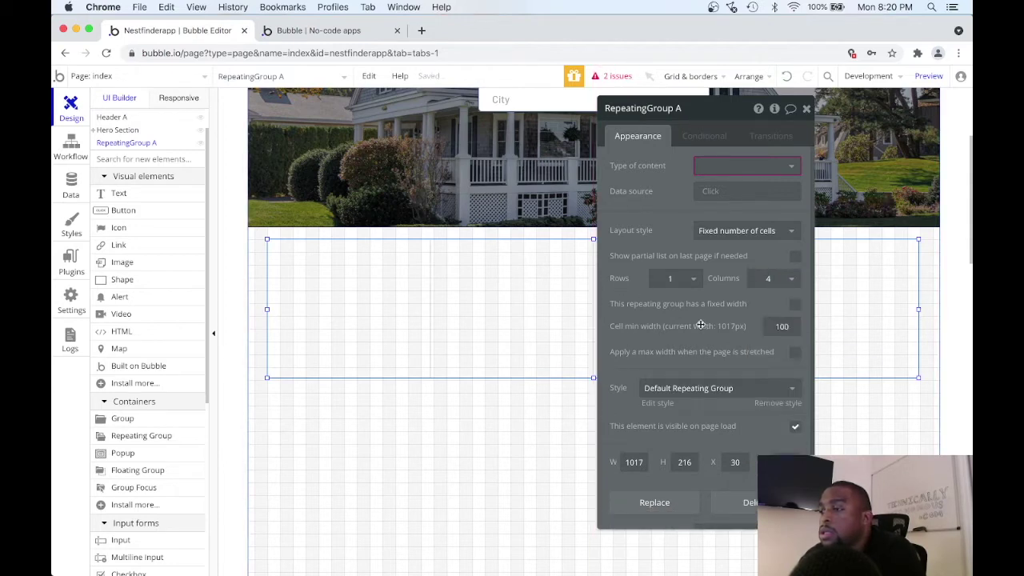
{"action": "left_click", "coordinate": [795, 307]}
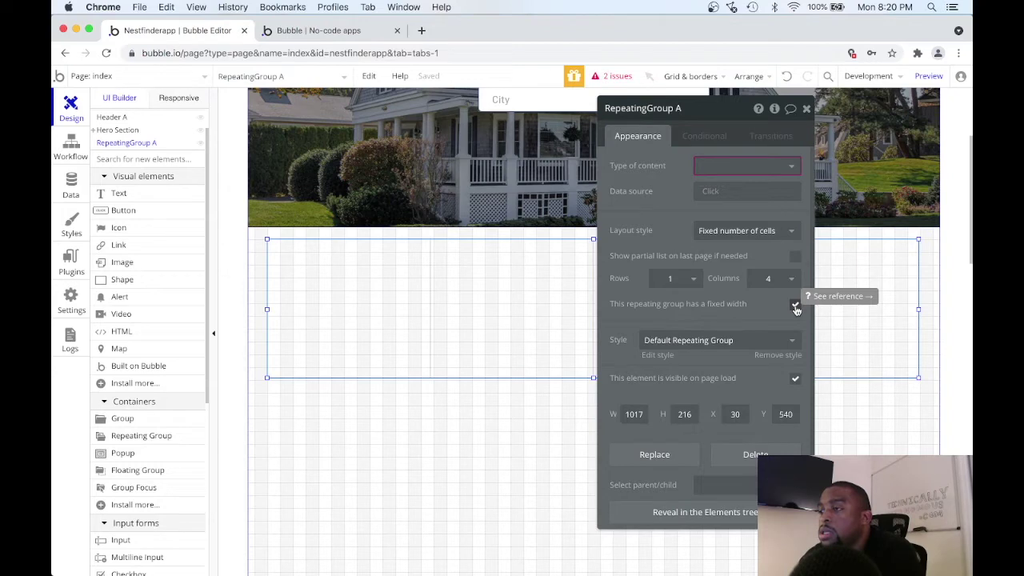
{"action": "left_click", "coordinate": [761, 164]}
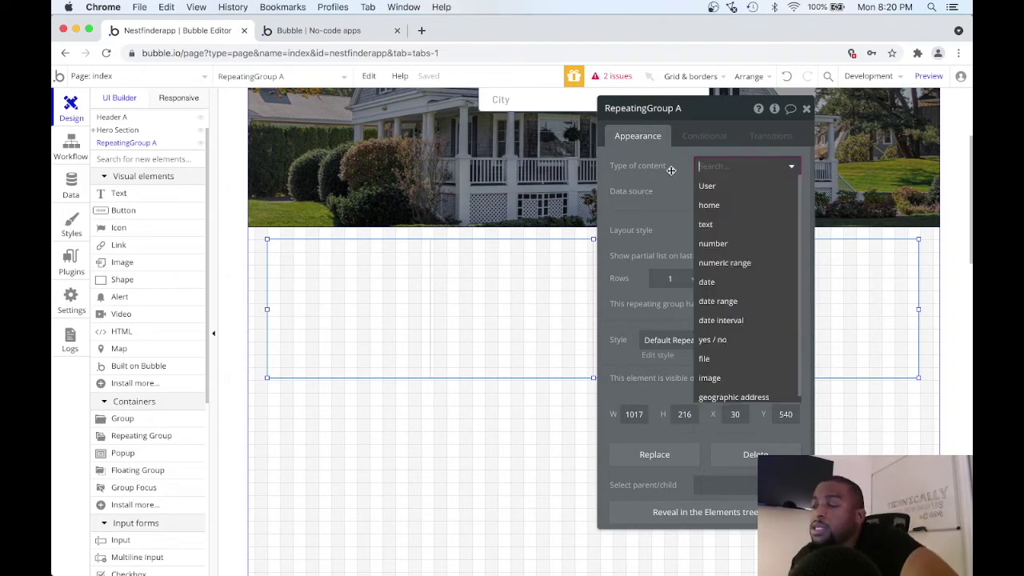
Set the repeating group's type of content to home, leaving its data source unset.
{"action": "left_click", "coordinate": [718, 205]}
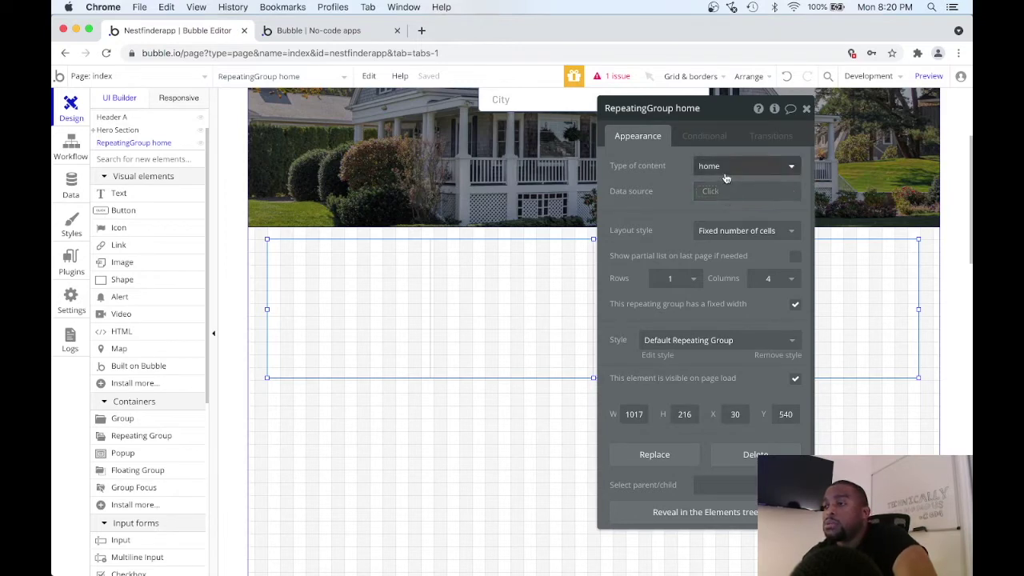
{"action": "left_click", "coordinate": [709, 190]}
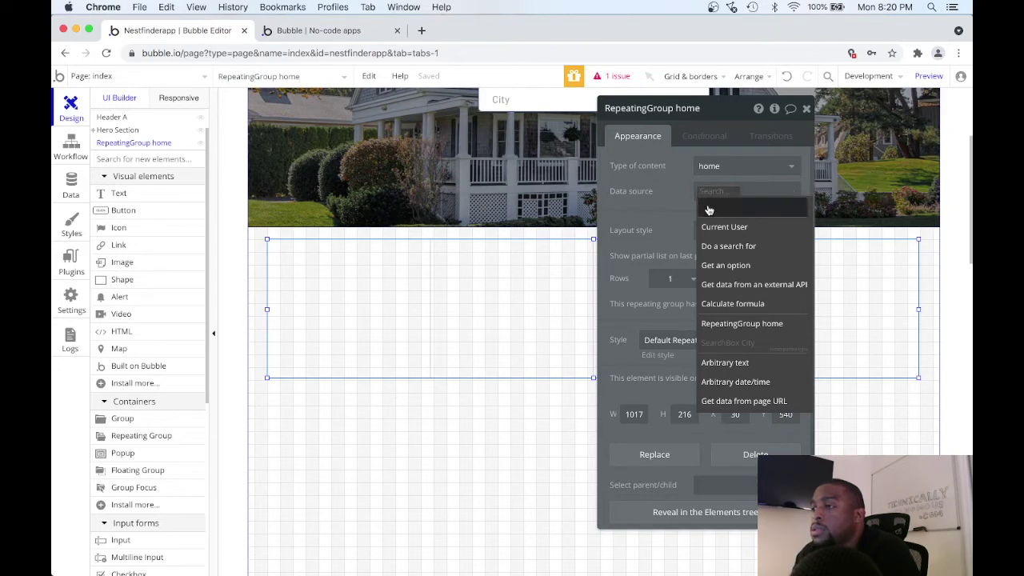
{"action": "left_click", "coordinate": [648, 226]}
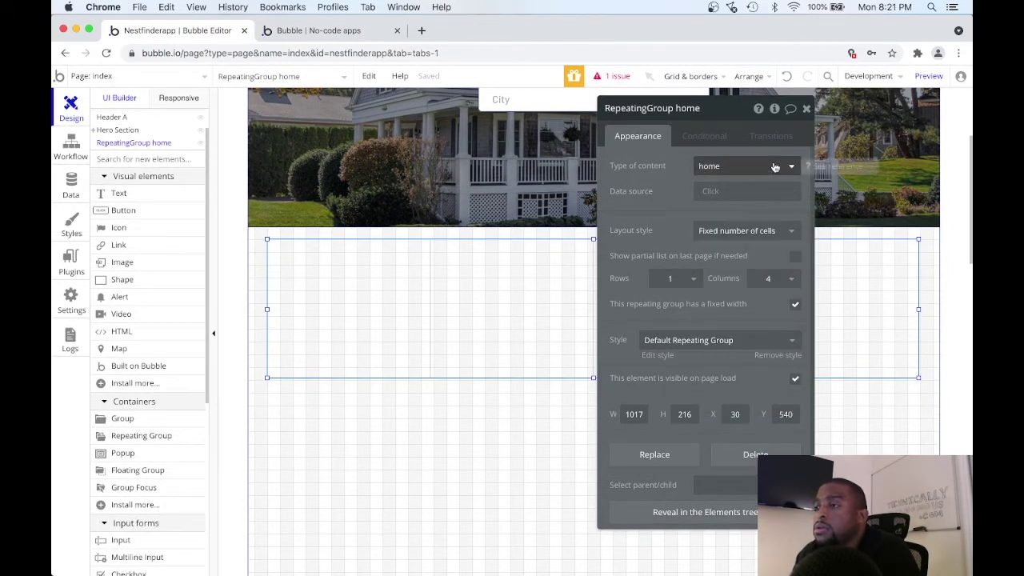
{"action": "left_click_drag", "start_coordinate": [720, 114], "coordinate": [807, 137]}
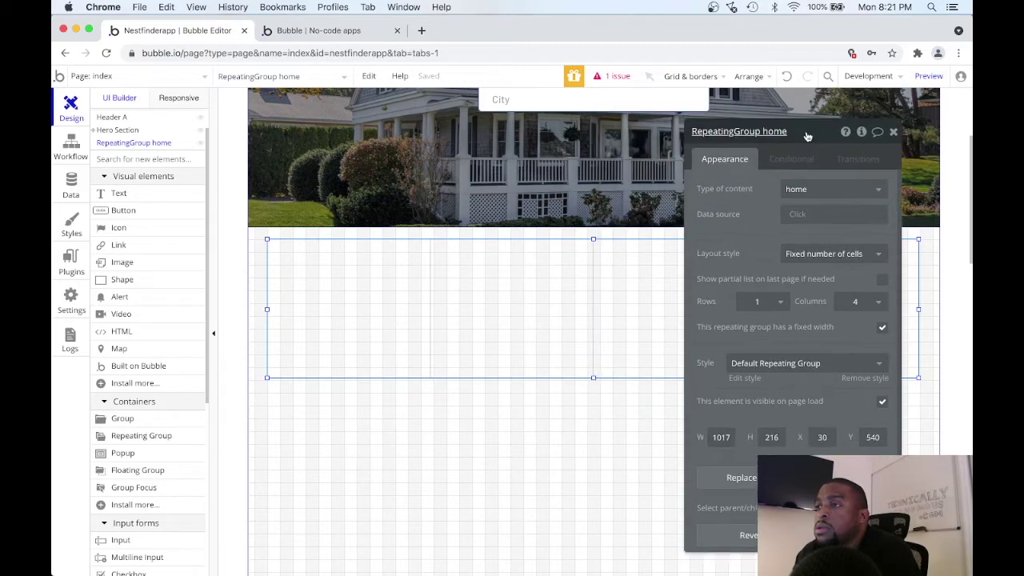
{"action": "left_click", "coordinate": [613, 73]}
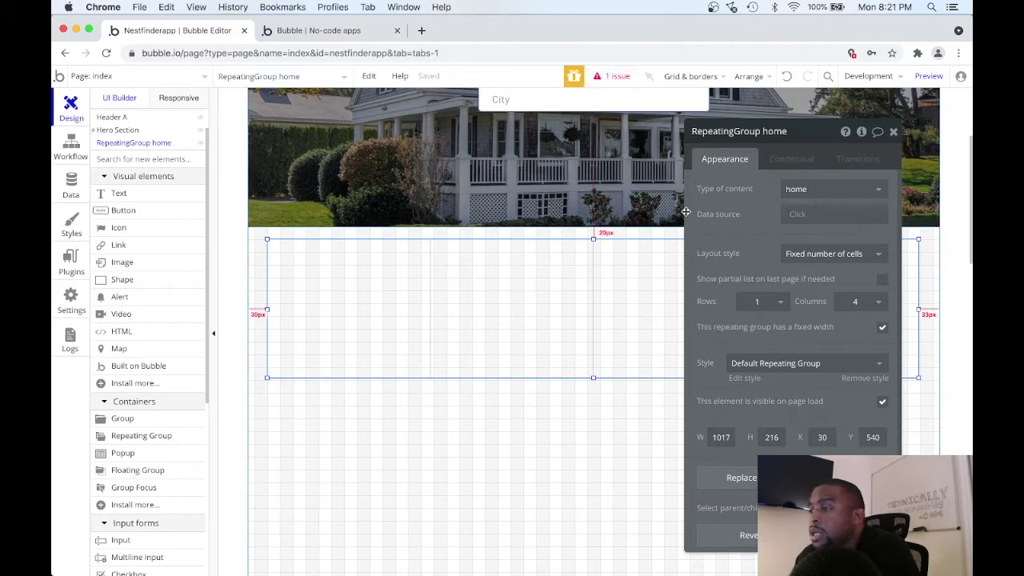
{"action": "left_click", "coordinate": [798, 216]}
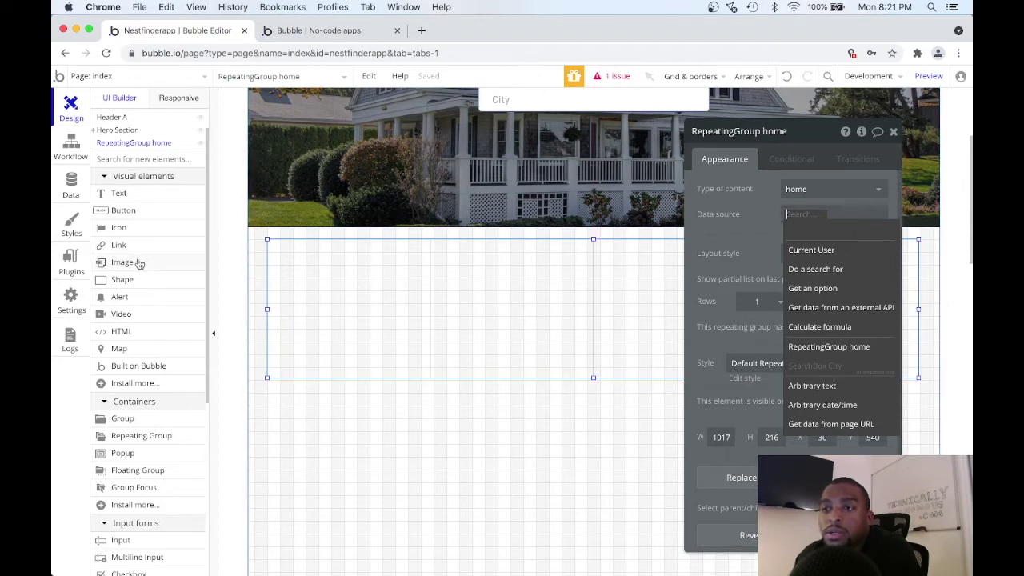
{"action": "left_click", "coordinate": [127, 279]}
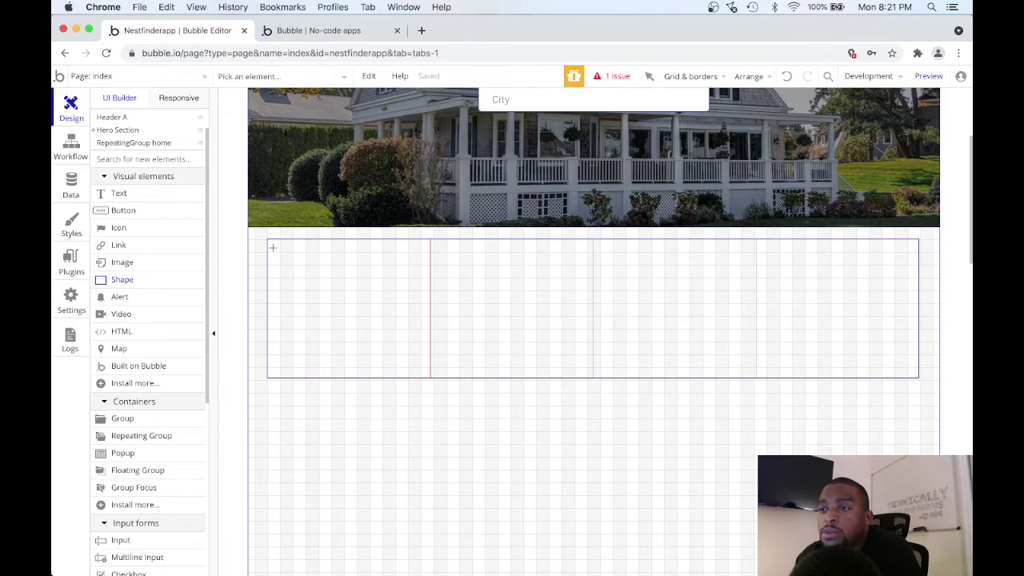
Draw a grey shape in the group's first cell and size it to fill the cell.
{"action": "mouse_move", "coordinate": [269, 244]}
{"action": "left_mouse_down"}
{"action": "mouse_move", "coordinate": [423, 284]}
{"action": "mouse_move", "coordinate": [428, 298]}
{"action": "left_mouse_up"}
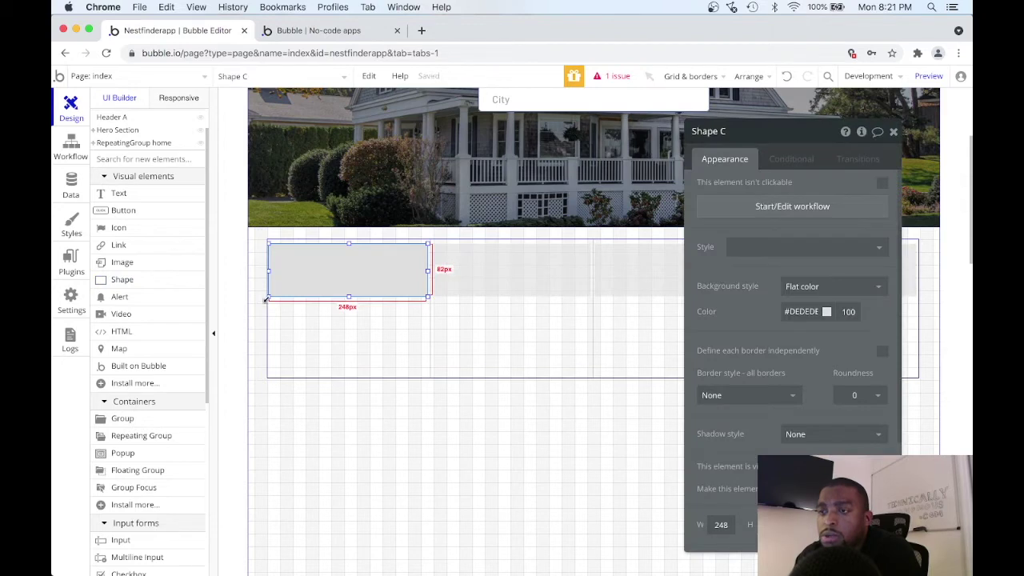
{"action": "left_click_drag", "start_coordinate": [266, 299], "coordinate": [264, 299]}
{"action": "left_click_drag", "start_coordinate": [344, 247], "coordinate": [347, 239]}
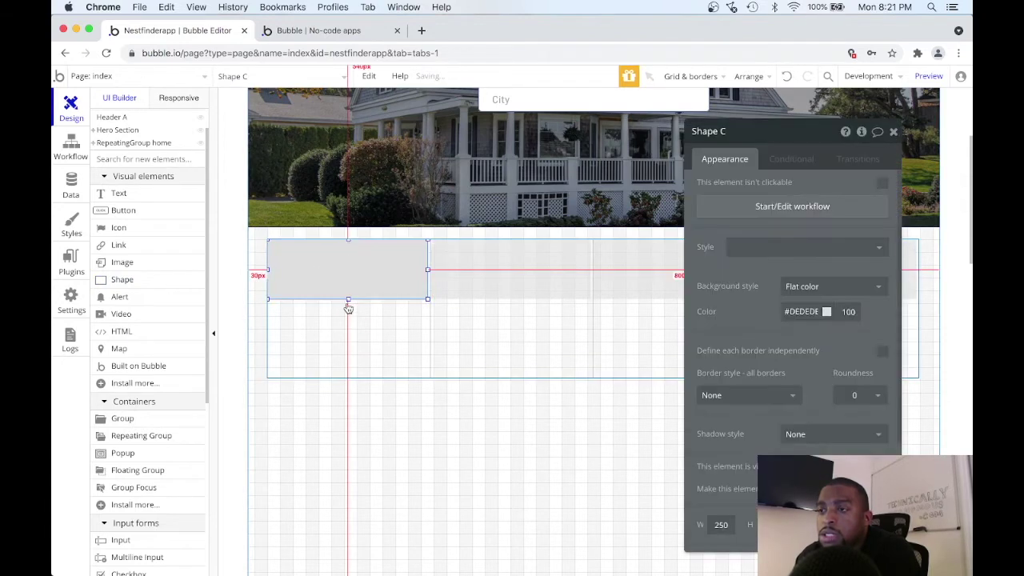
{"action": "left_click_drag", "start_coordinate": [348, 300], "coordinate": [348, 305]}
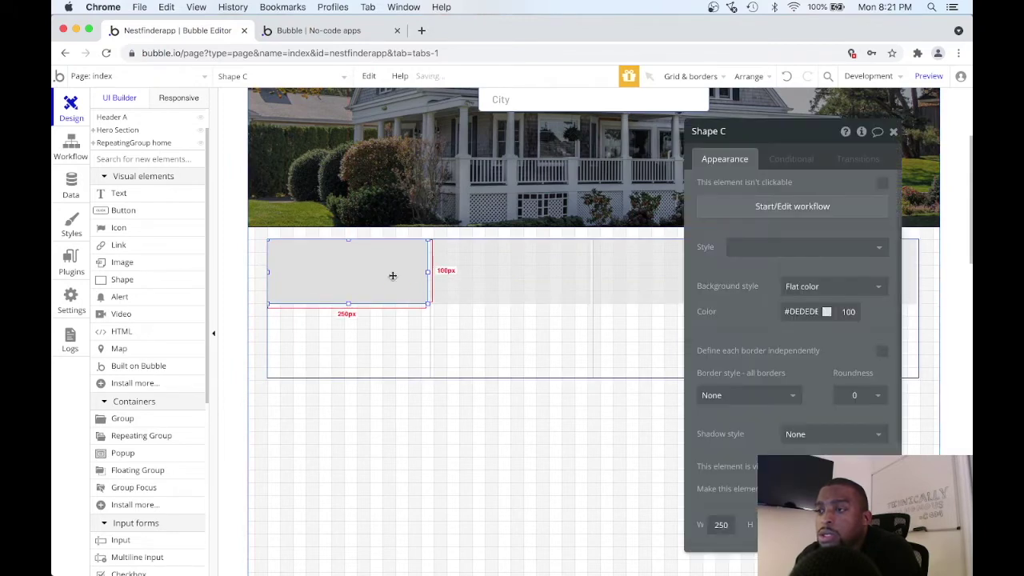
{"action": "left_click_drag", "start_coordinate": [428, 272], "coordinate": [409, 272]}
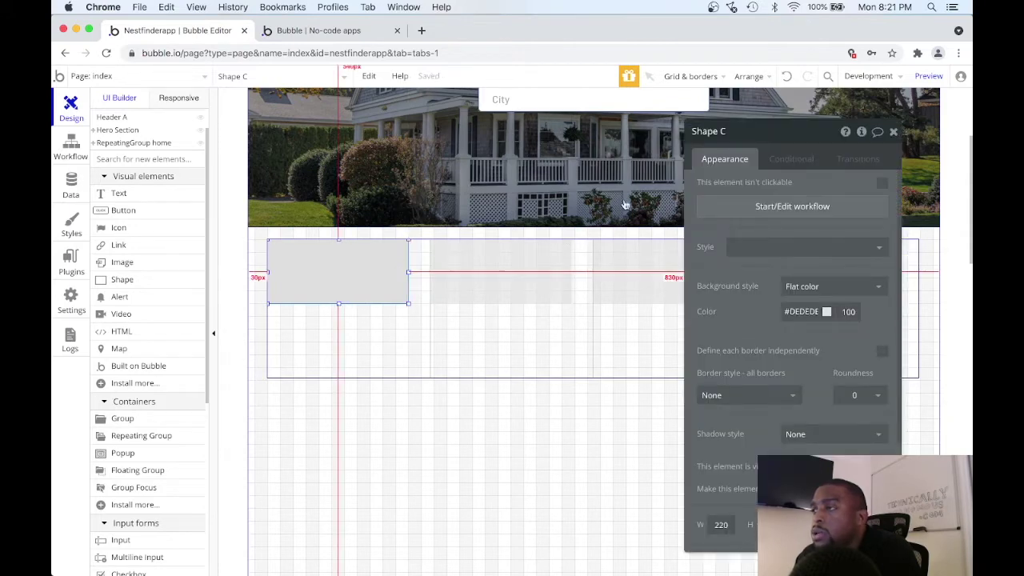
{"action": "left_click_drag", "start_coordinate": [765, 138], "coordinate": [800, 345]}
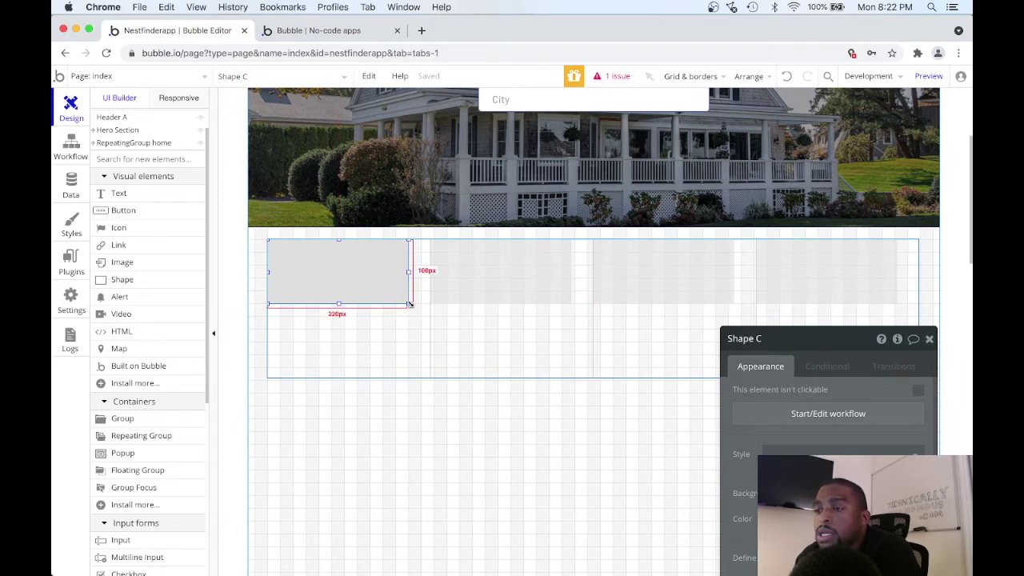
{"action": "left_click_drag", "start_coordinate": [410, 304], "coordinate": [431, 344]}
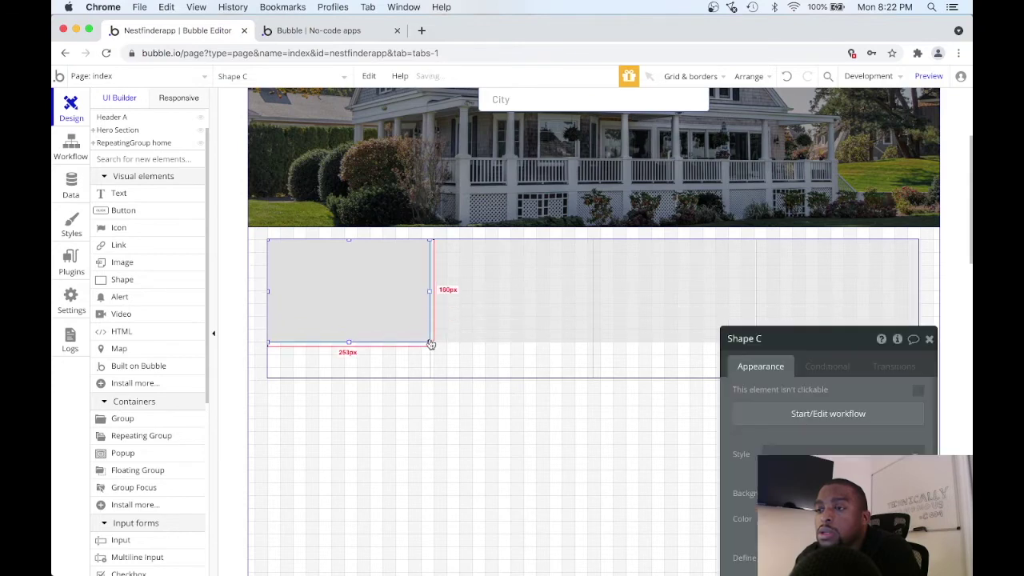
Widen the repeating group across the page to 10px from the right and make it taller.
{"action": "left_click", "coordinate": [290, 374]}
{"action": "left_click_drag", "start_coordinate": [266, 308], "coordinate": [252, 309]}
{"action": "double_click", "coordinate": [252, 309]}
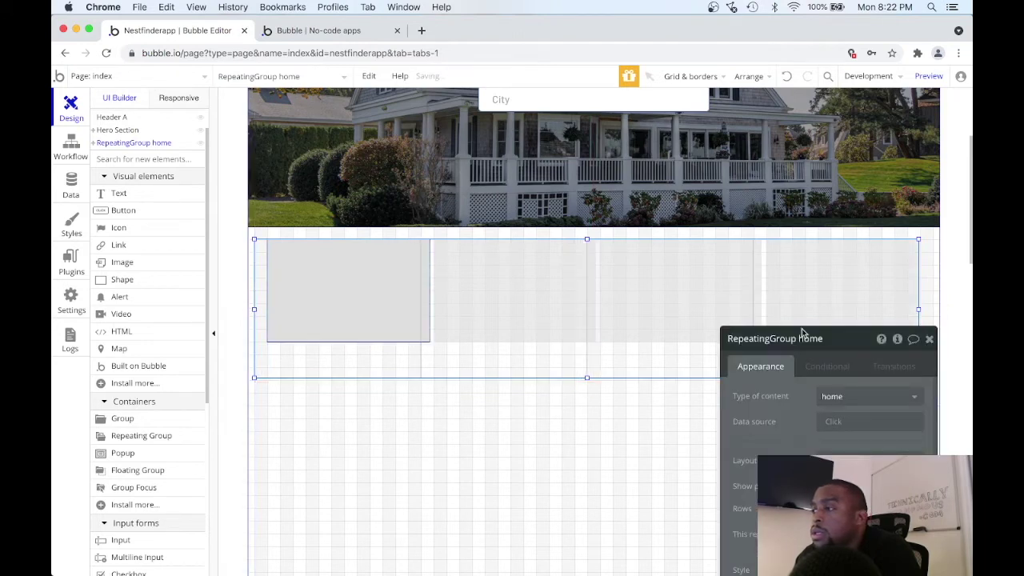
{"action": "left_click_drag", "start_coordinate": [920, 310], "coordinate": [934, 310]}
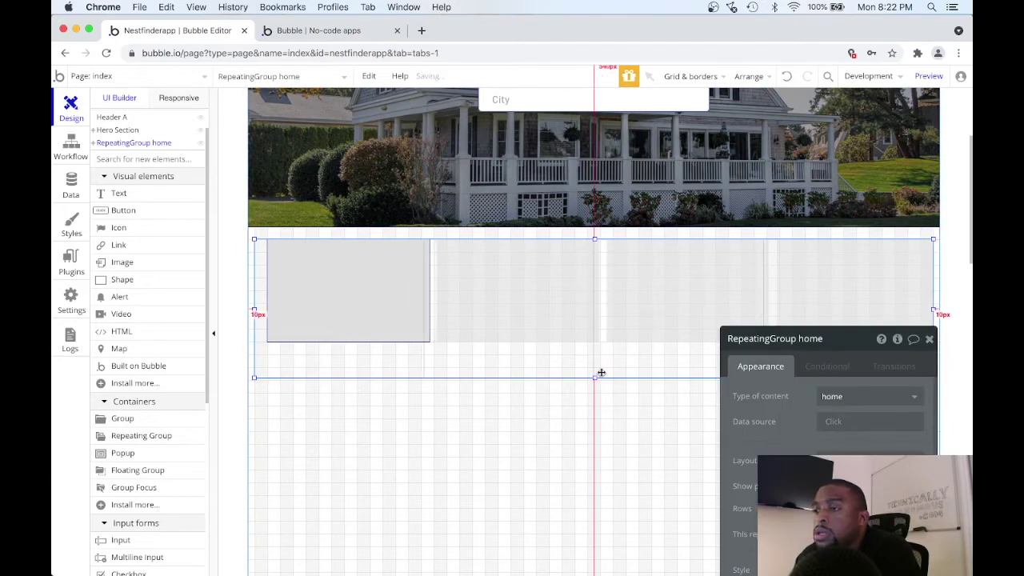
{"action": "left_click_drag", "start_coordinate": [594, 378], "coordinate": [593, 393]}
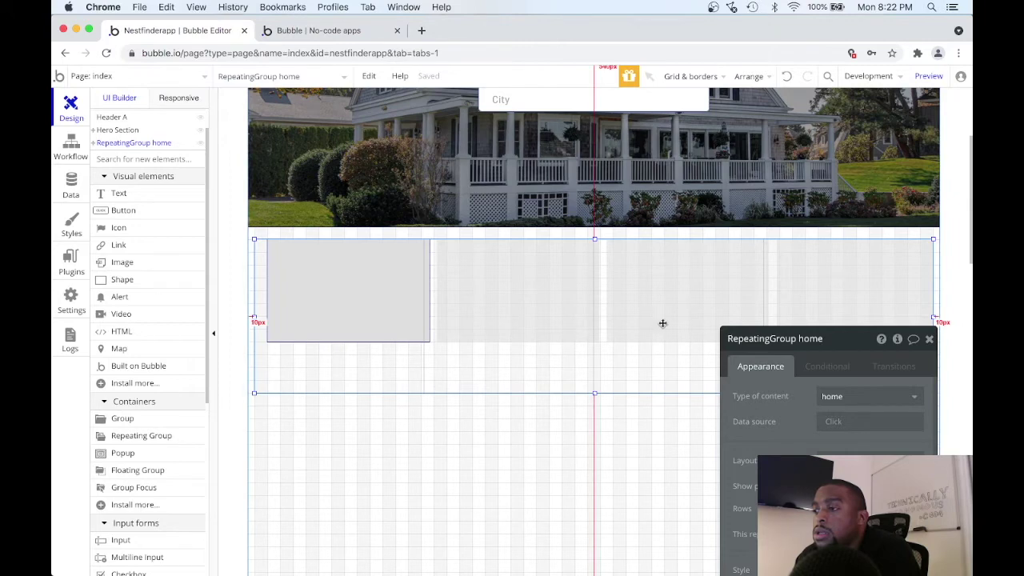
{"action": "left_click_drag", "start_coordinate": [823, 338], "coordinate": [727, 338]}
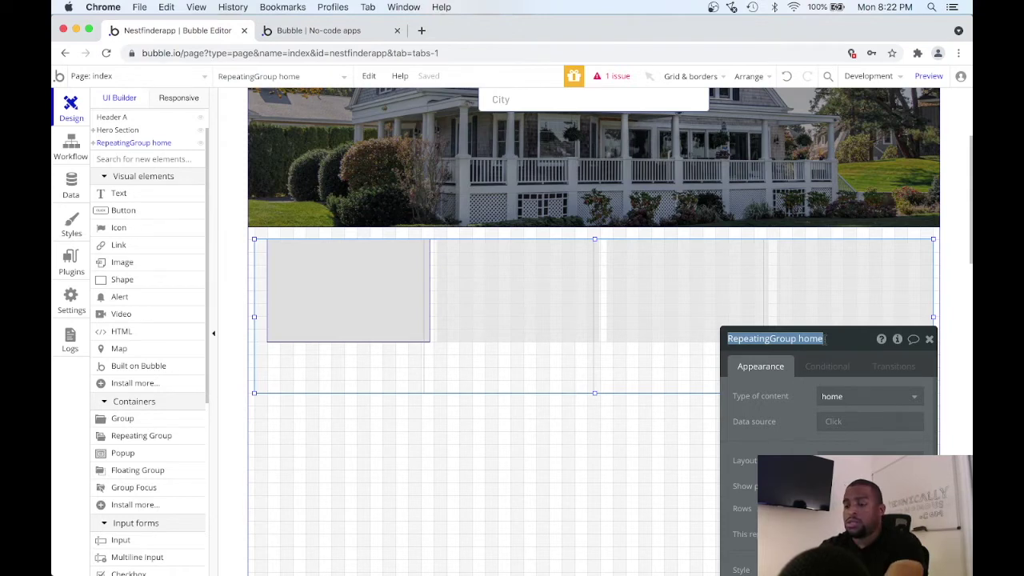
Rename the repeating group 'Home Listing Columns' and widen the first-cell shape slightly.
{"action": "type", "text": "P"}
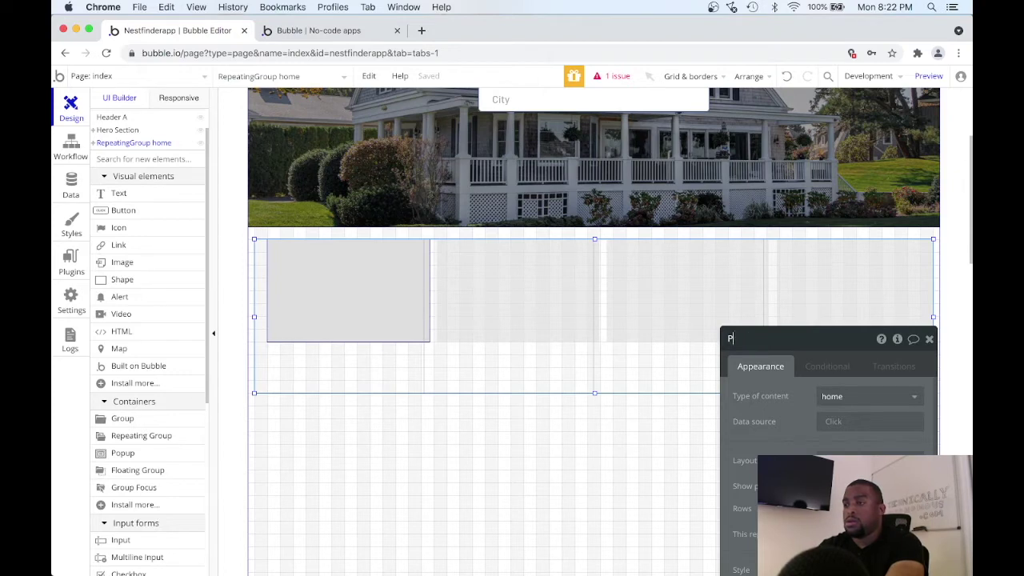
{"action": "type", "text": "rting Columns"}
{"action": "key", "text": "Return"}
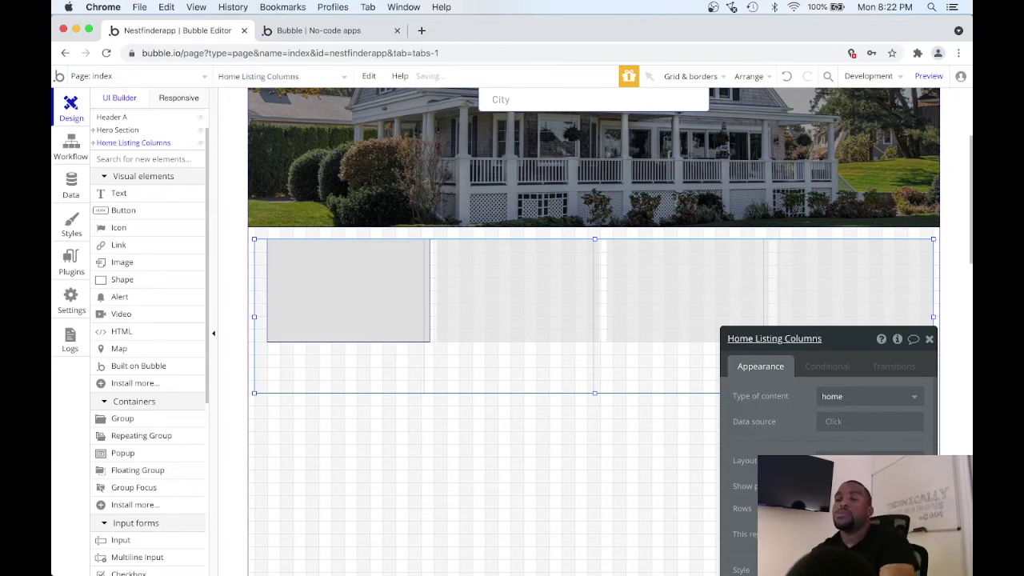
{"action": "left_click", "coordinate": [286, 294]}
{"action": "mouse_move", "coordinate": [267, 293]}
{"action": "left_mouse_down"}
{"action": "mouse_move", "coordinate": [290, 291]}
{"action": "mouse_move", "coordinate": [276, 291]}
{"action": "left_mouse_up"}
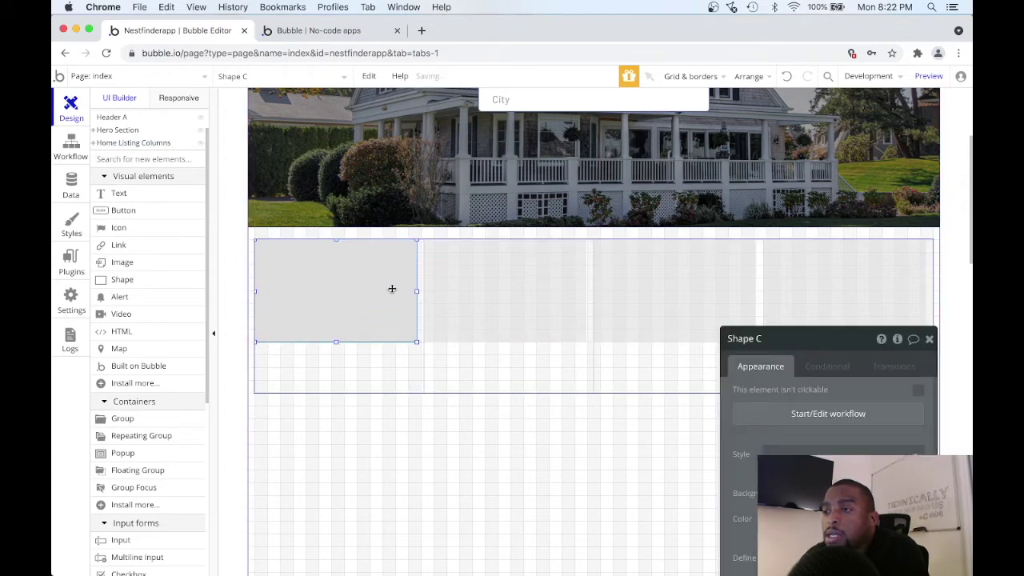
{"action": "left_click_drag", "start_coordinate": [418, 290], "coordinate": [421, 291]}
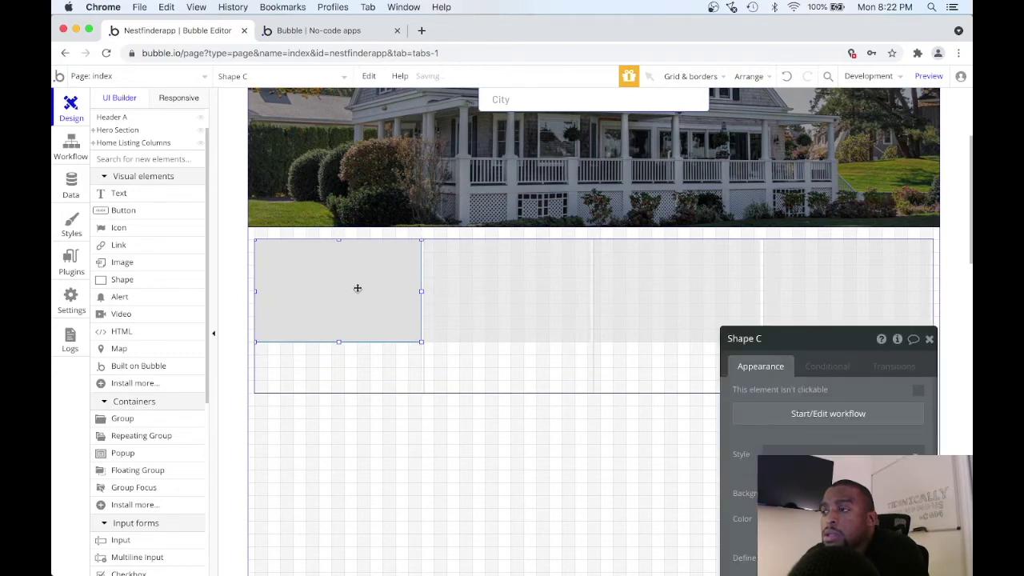
Rename the first-cell shape to 'Listing Columns - Thumbnail'.
{"action": "left_click", "coordinate": [761, 342]}
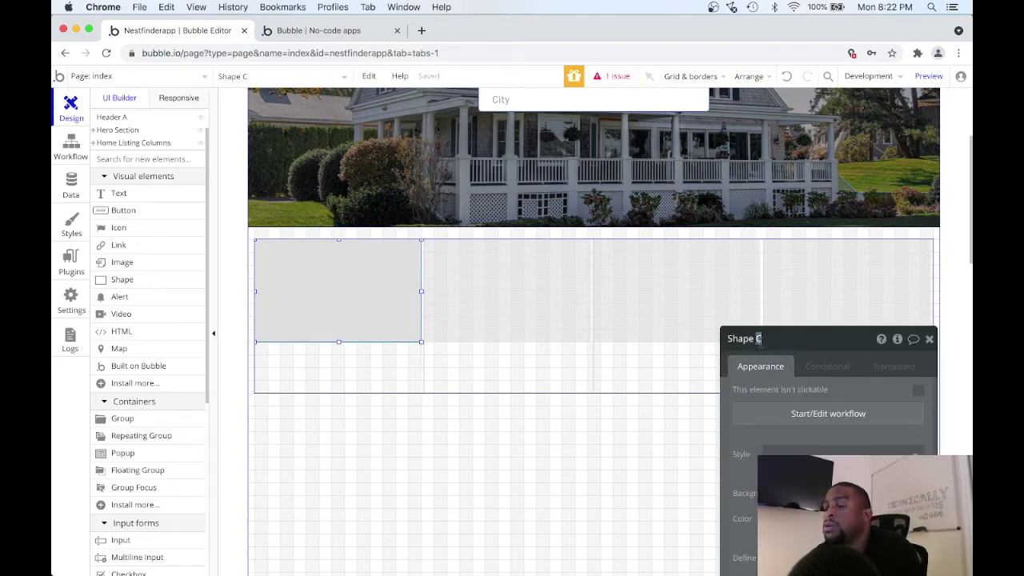
{"action": "key", "text": "super+a"}
{"action": "type", "text": "Home Listing"}
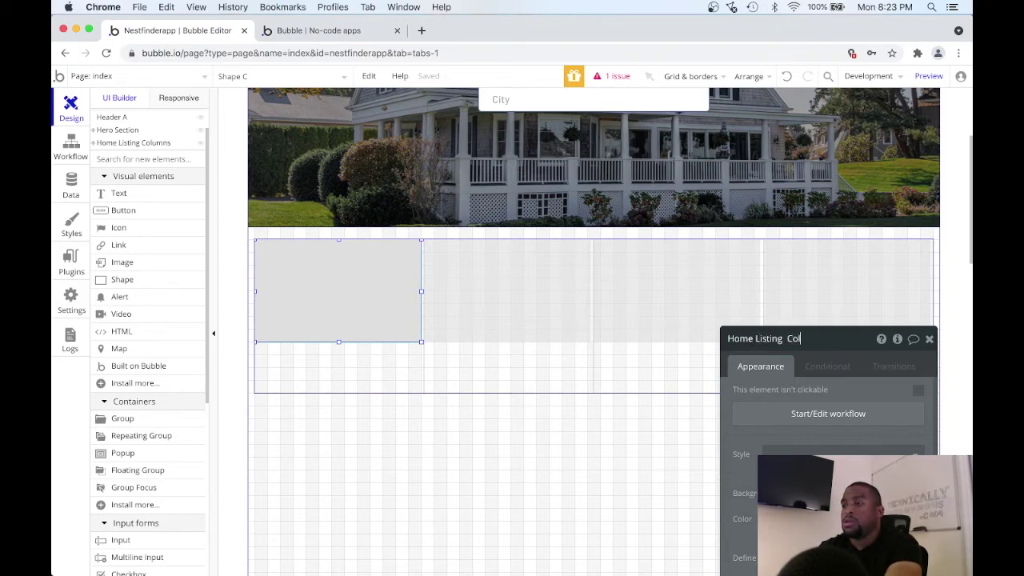
{"action": "key", "text": "Return"}
{"action": "left_click", "coordinate": [757, 338]}
{"action": "key", "text": "BackSpace"}
{"action": "key", "text": "BackSpace"}
{"action": "key", "text": "BackSpace"}
{"action": "key", "text": "BackSpace"}
{"action": "key", "text": "BackSpace"}
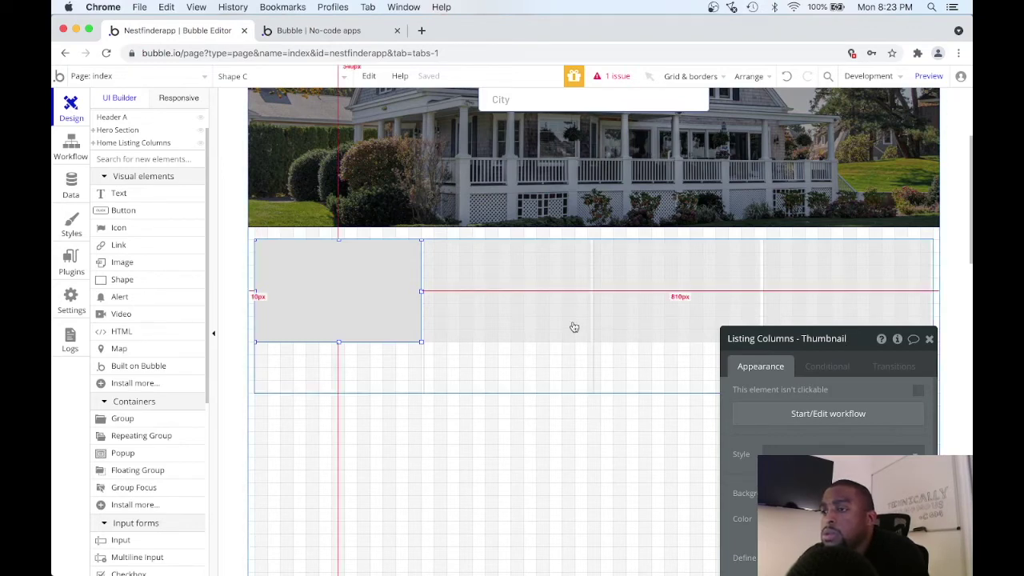
Set the thumbnail's background style to Image.
{"action": "left_click", "coordinate": [322, 277]}
{"action": "left_click_drag", "start_coordinate": [856, 344], "coordinate": [855, 150]}
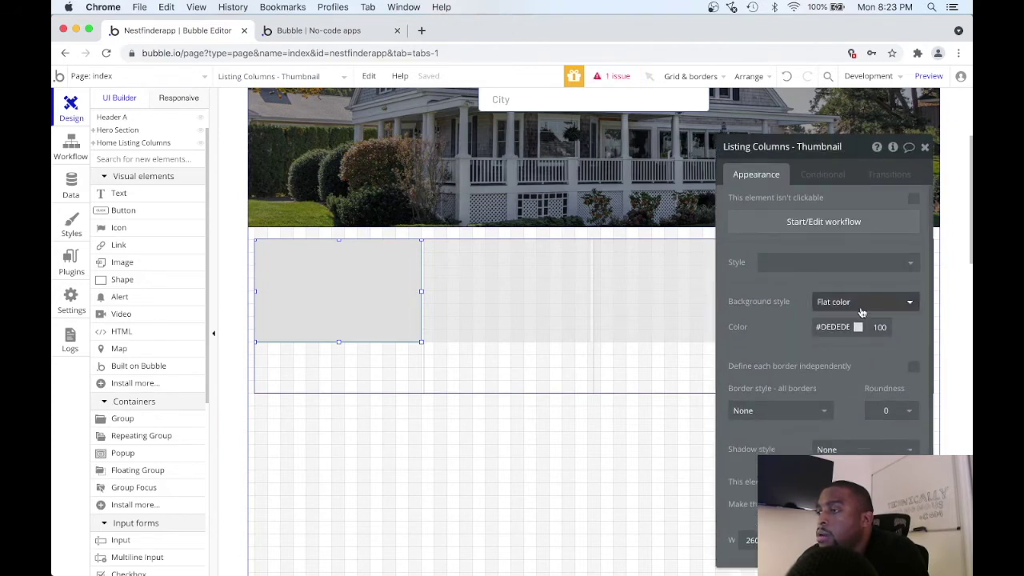
{"action": "left_click", "coordinate": [904, 309]}
{"action": "left_click", "coordinate": [860, 375]}
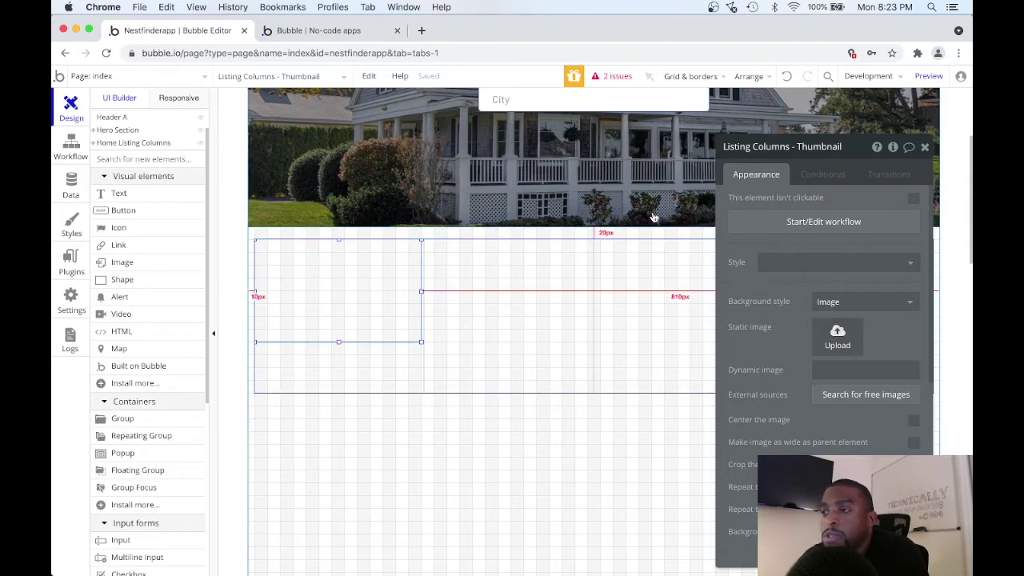
Point the thumbnail's dynamic image at Current cell's home's photos.
{"action": "left_click", "coordinate": [828, 369]}
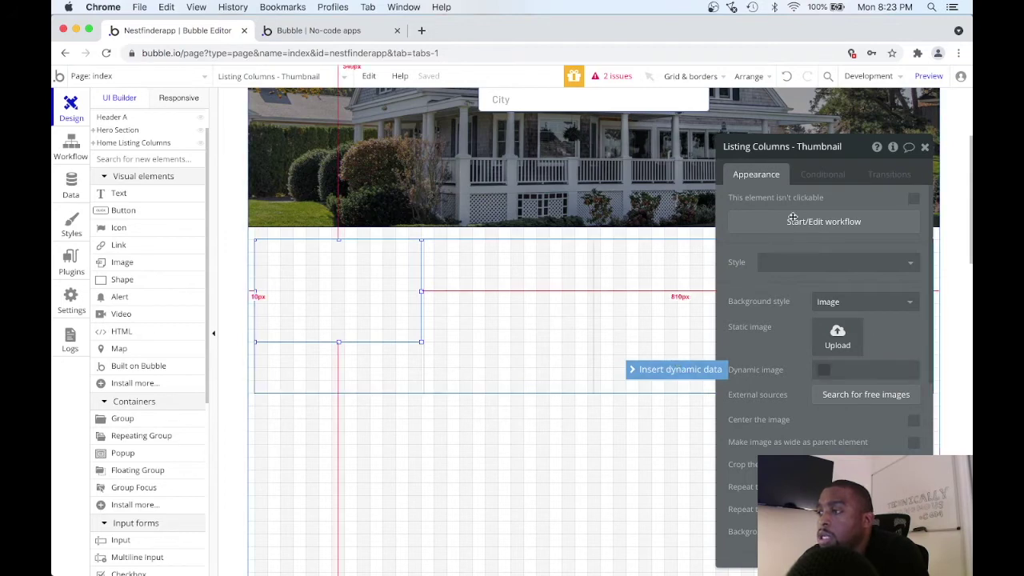
{"action": "left_click_drag", "start_coordinate": [853, 149], "coordinate": [693, 97]}
{"action": "left_click", "coordinate": [698, 319]}
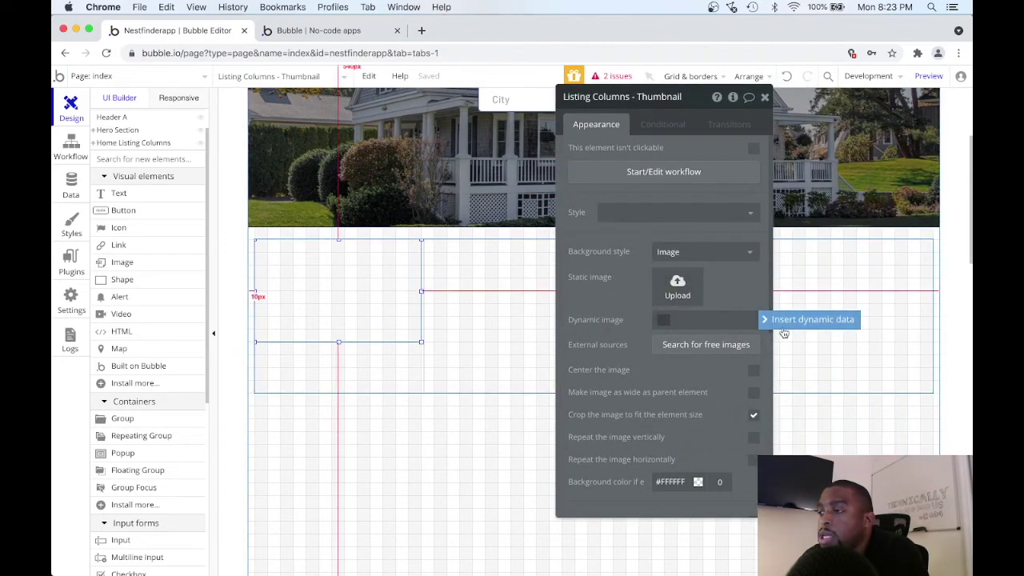
{"action": "left_click", "coordinate": [787, 321]}
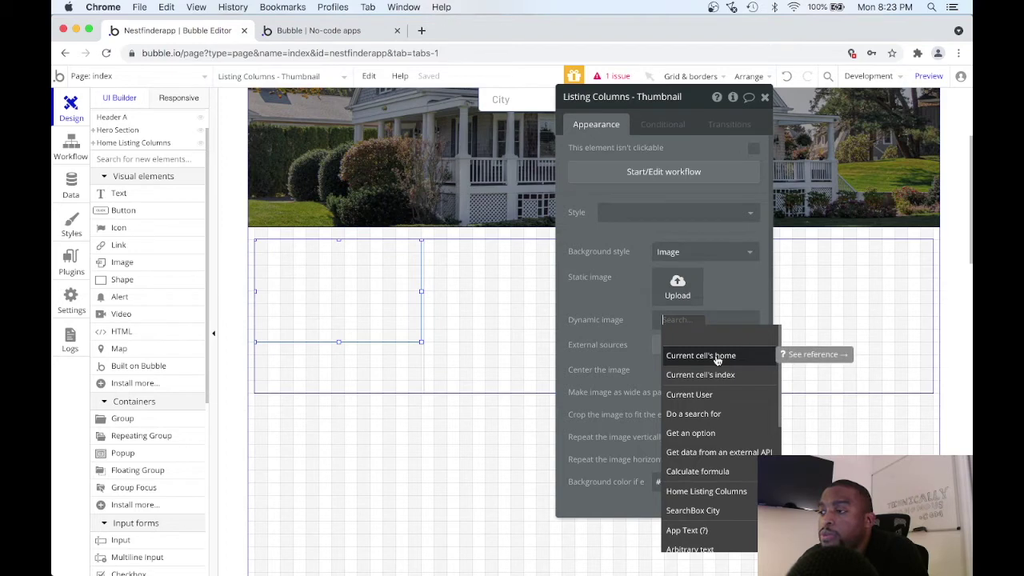
{"action": "left_click", "coordinate": [717, 362]}
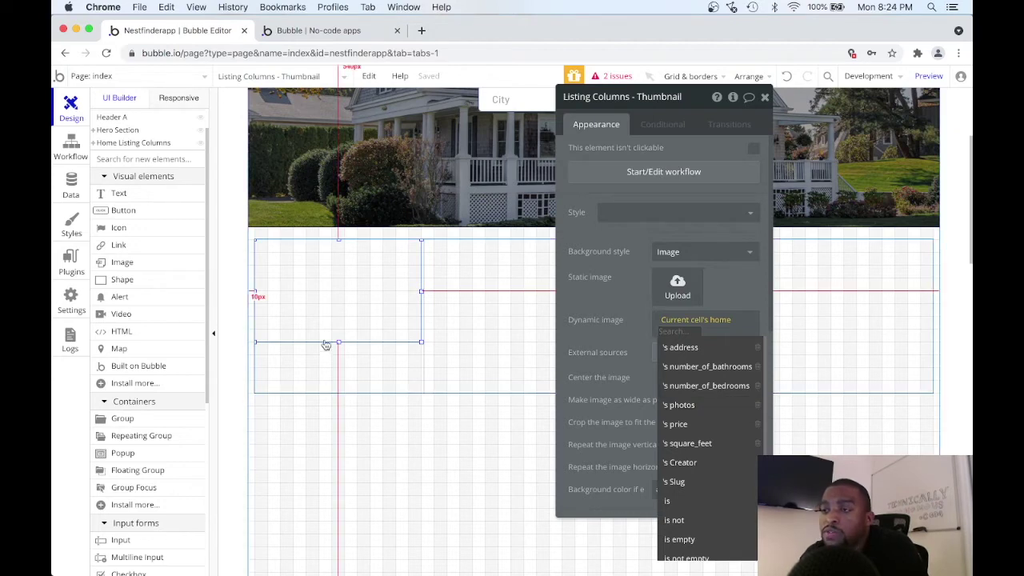
{"action": "left_click_drag", "start_coordinate": [700, 98], "coordinate": [567, 112]}
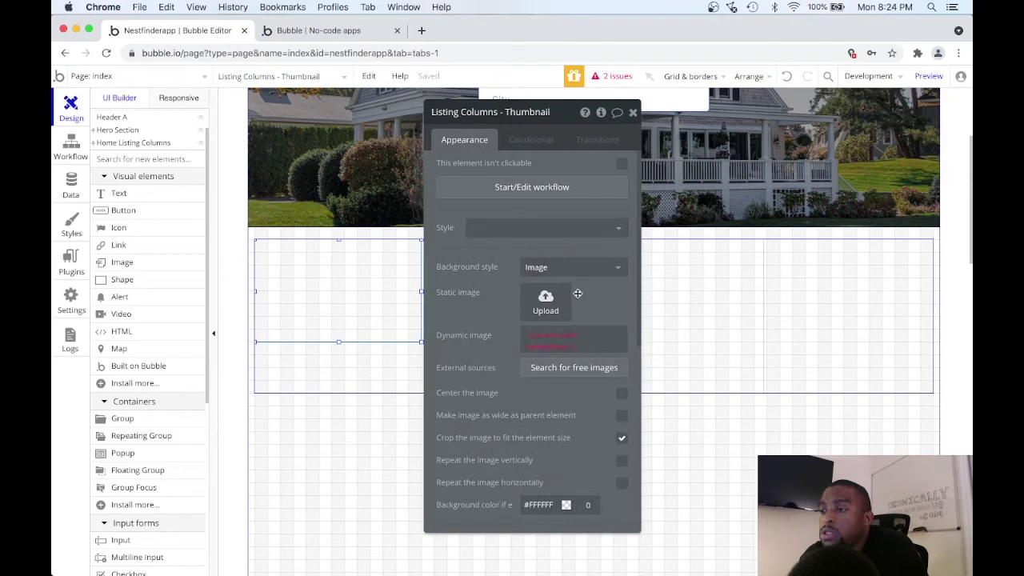
{"action": "left_click", "coordinate": [577, 344]}
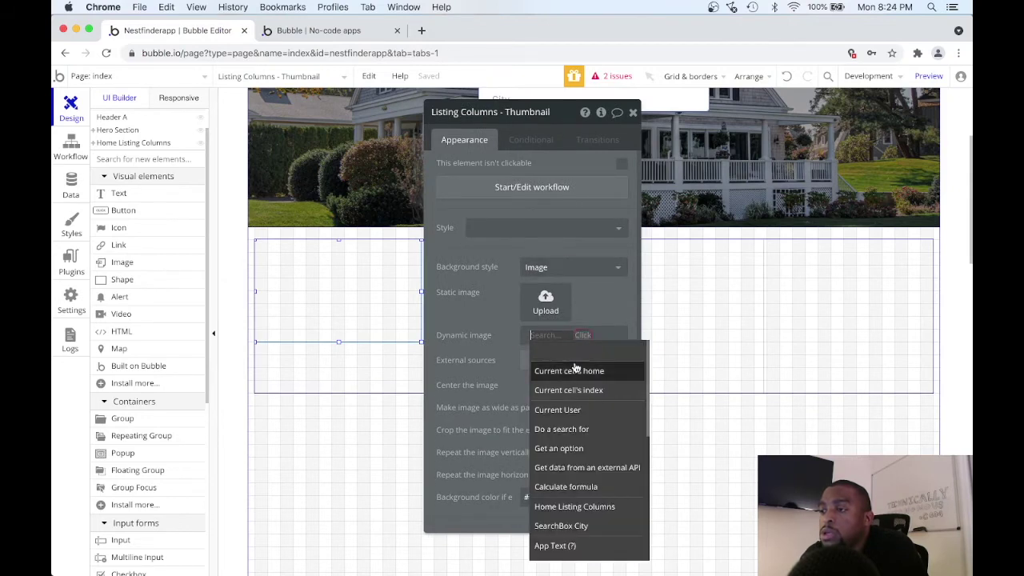
{"action": "left_click", "coordinate": [573, 370]}
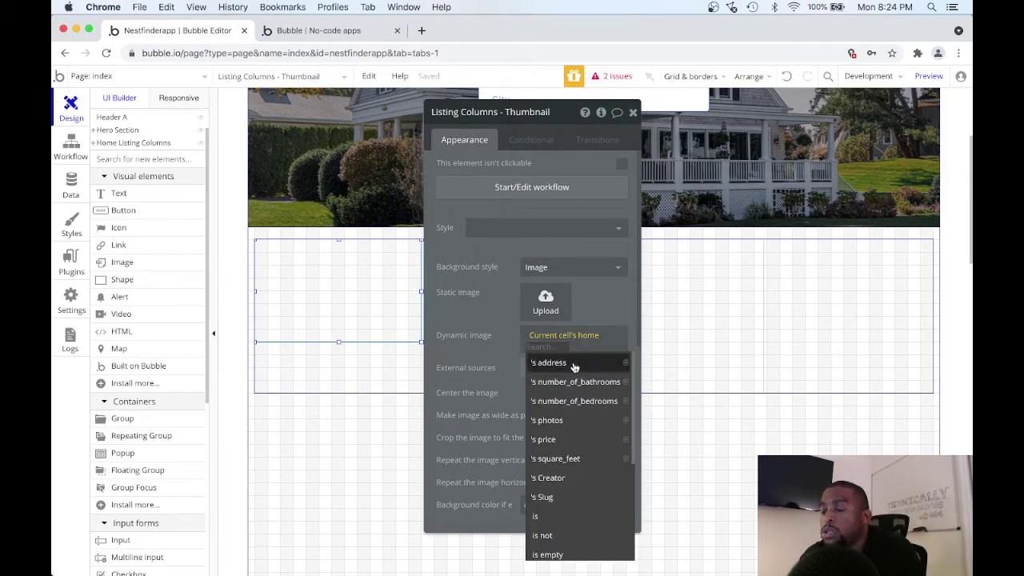
{"action": "left_click", "coordinate": [567, 421]}
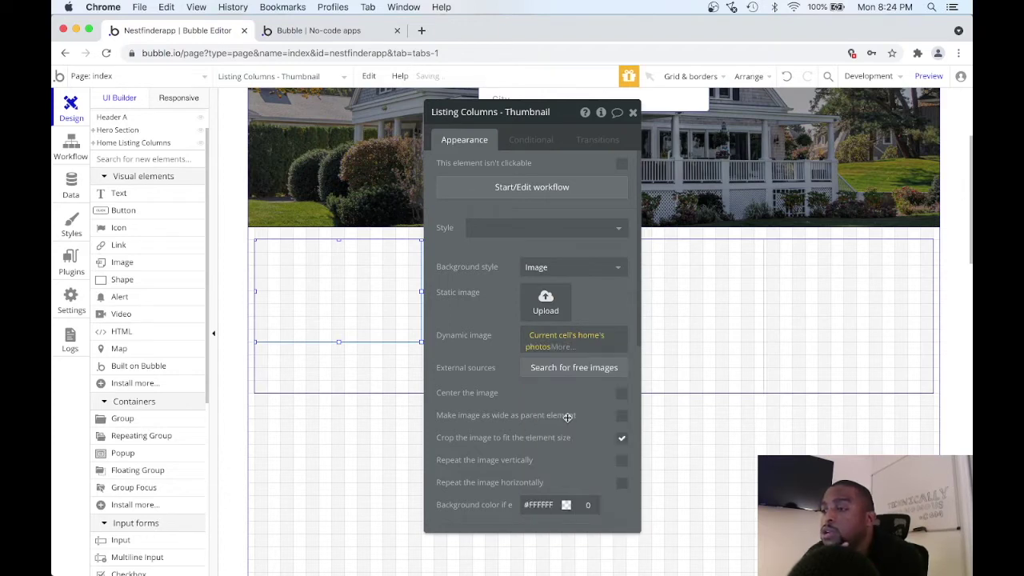
Use the first item of the photos list and centre the background image.
{"action": "left_click", "coordinate": [560, 347]}
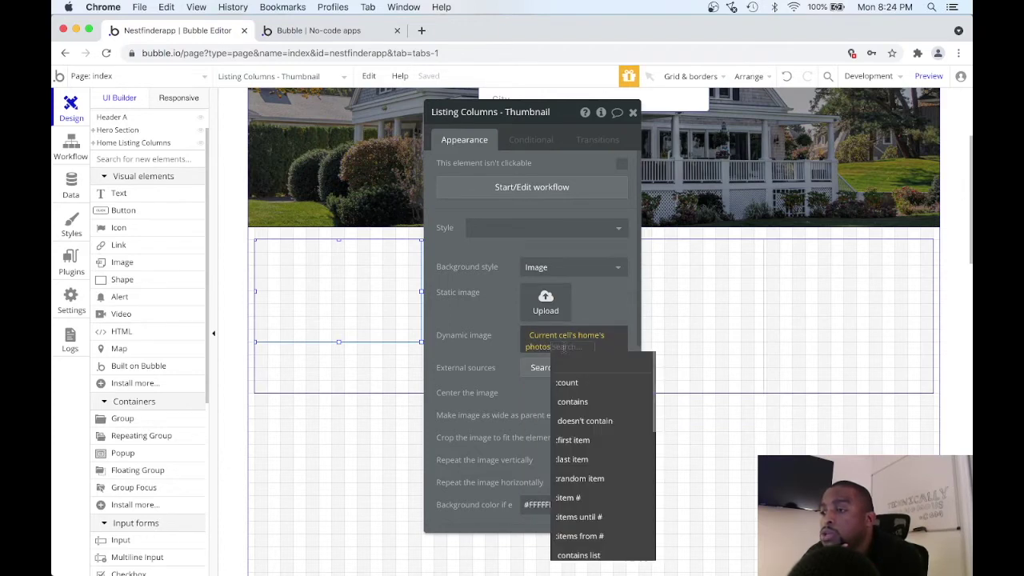
{"action": "scroll", "coordinate": [588, 388], "scroll_direction": "down", "scroll_amount": 2}
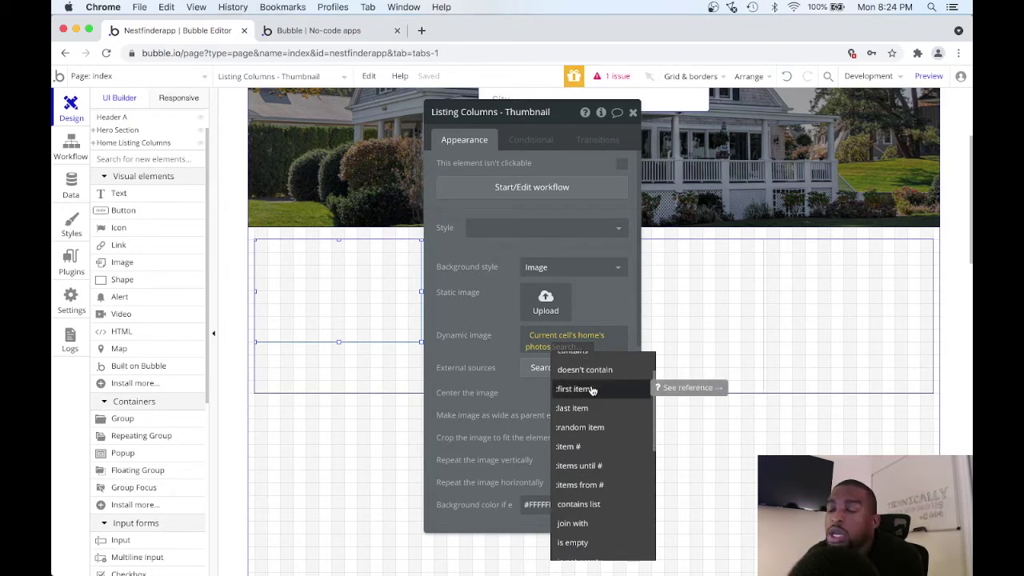
{"action": "left_click", "coordinate": [592, 389]}
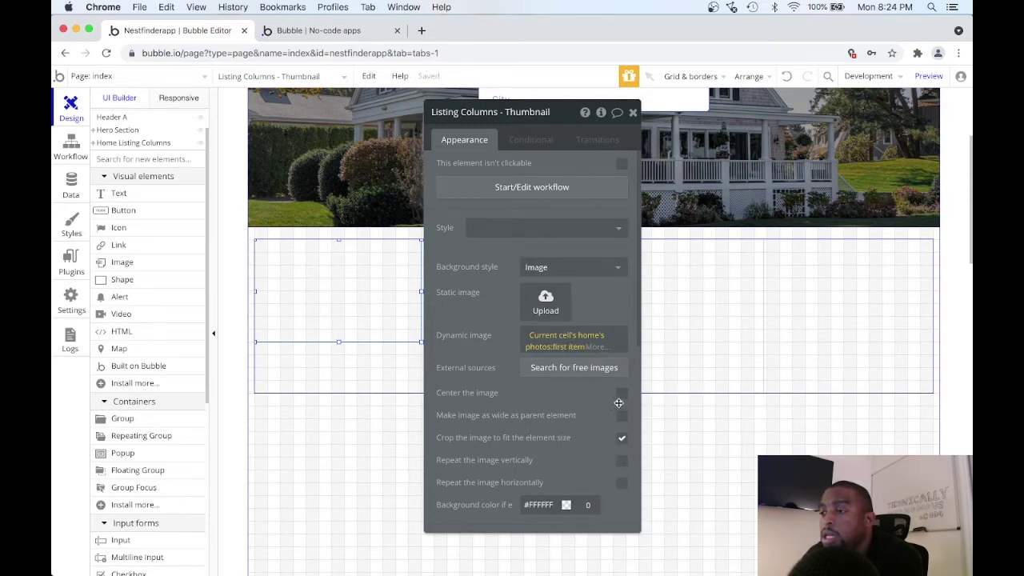
{"action": "left_click", "coordinate": [622, 395]}
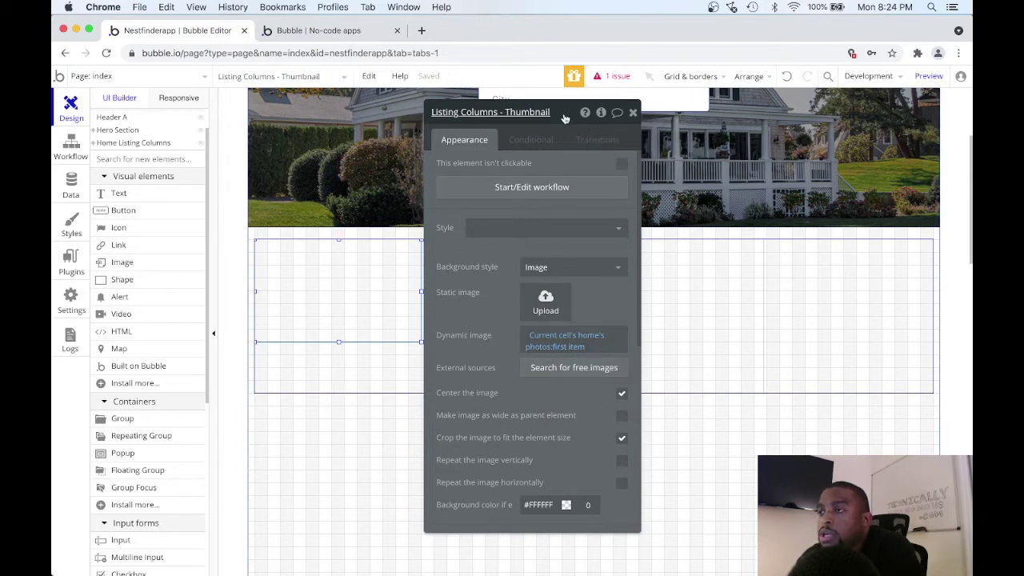
{"action": "left_click_drag", "start_coordinate": [564, 118], "coordinate": [722, 109]}
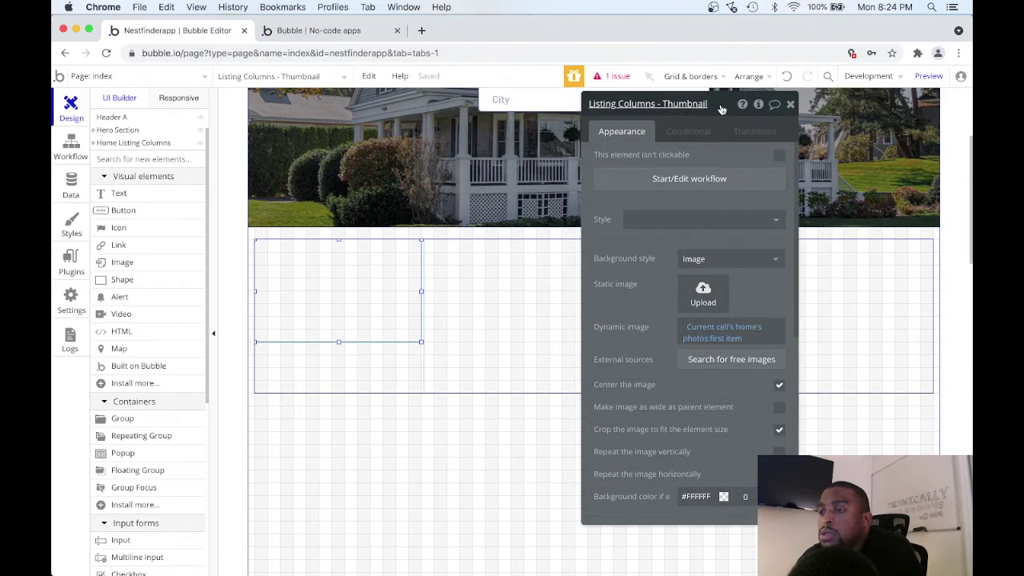
{"action": "left_click", "coordinate": [840, 442]}
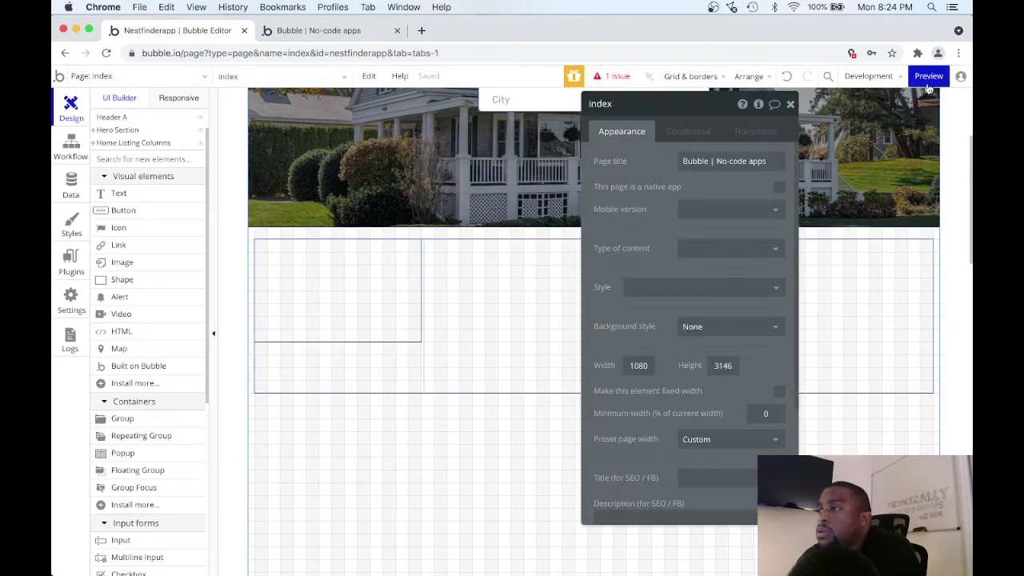
{"action": "left_click", "coordinate": [928, 85]}
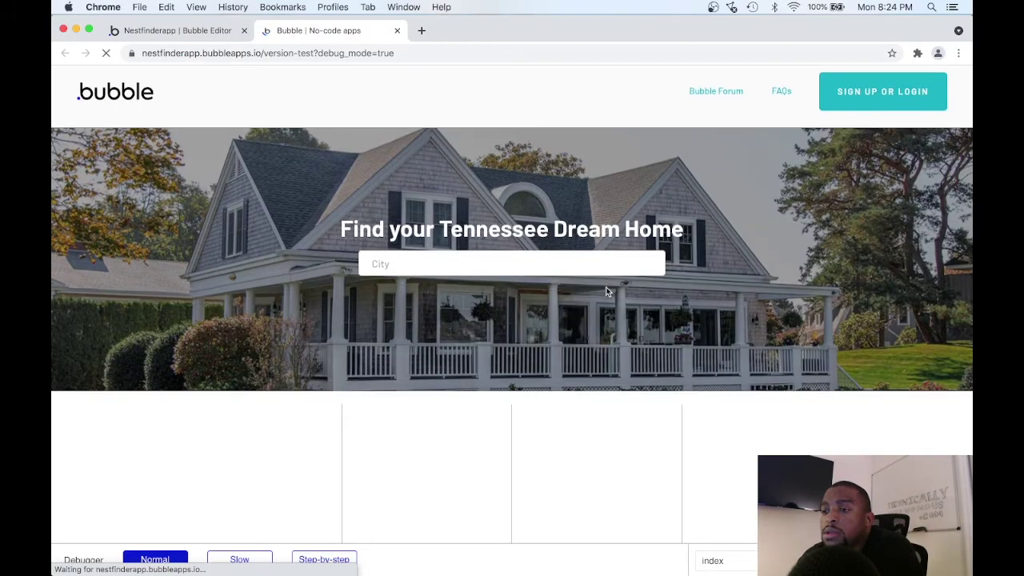
{"action": "scroll", "coordinate": [606, 292], "scroll_direction": "down", "scroll_amount": 3}
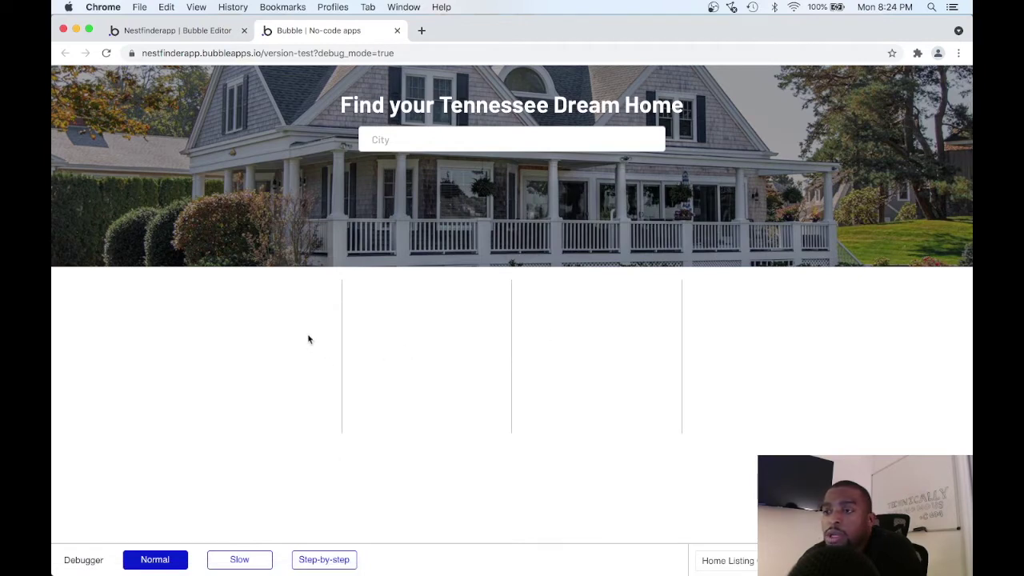
{"action": "left_click", "coordinate": [207, 30]}
{"action": "left_click", "coordinate": [369, 296]}
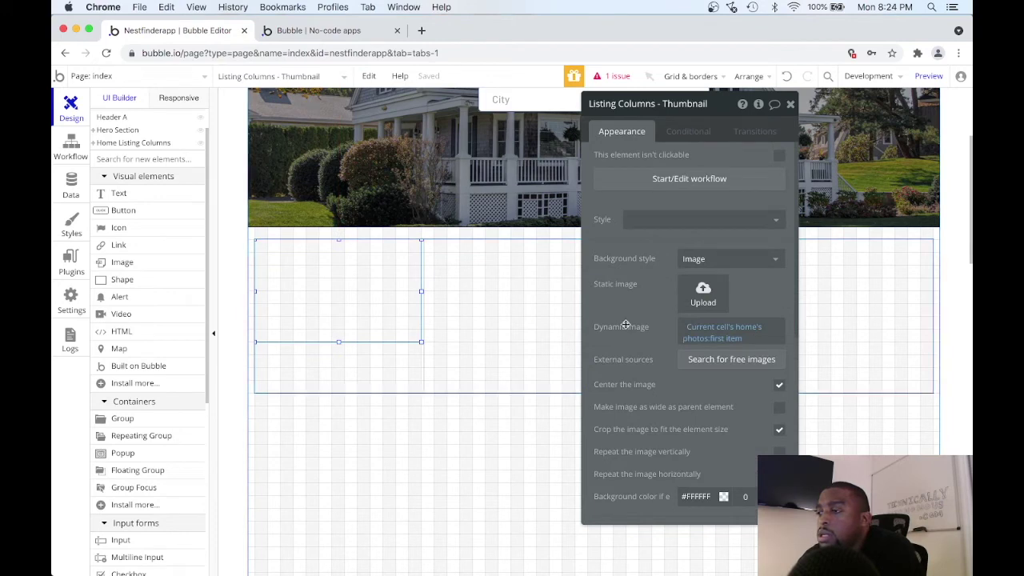
Check the empty dynamic image expression, then select the Home Listing Columns repeating group.
{"action": "left_click", "coordinate": [750, 331]}
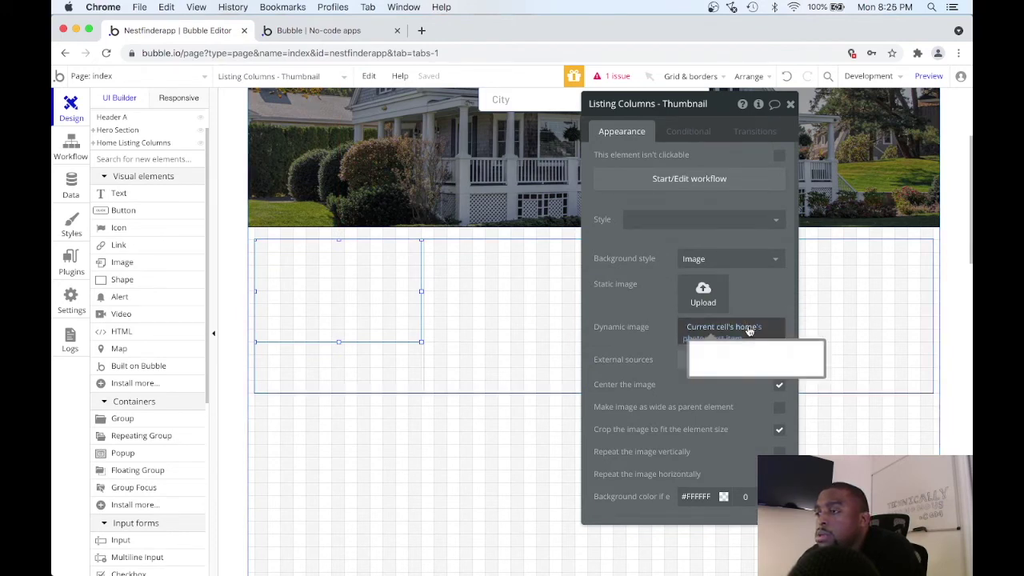
{"action": "left_click", "coordinate": [664, 312]}
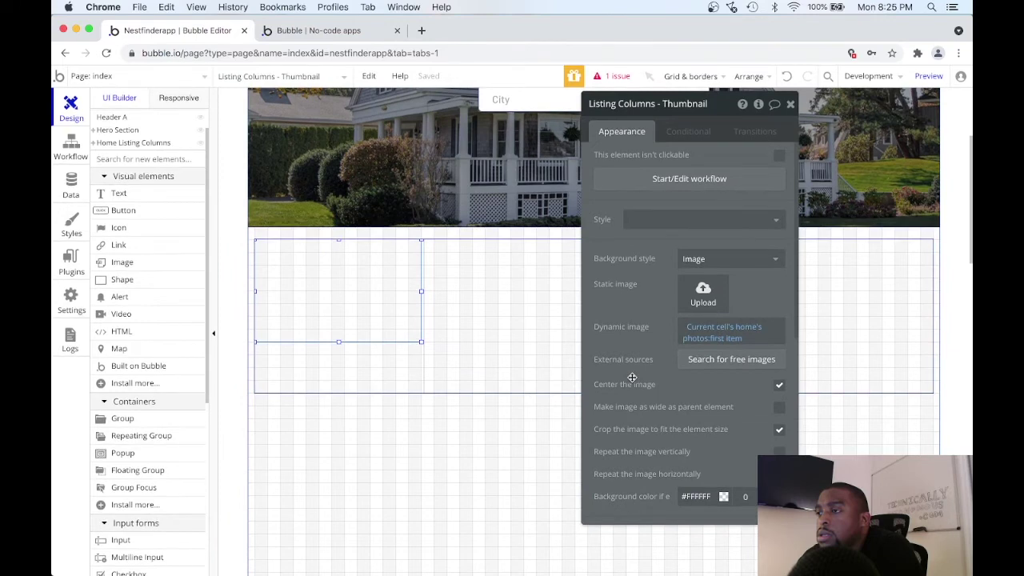
{"action": "scroll", "coordinate": [650, 303], "scroll_direction": "down", "scroll_amount": 2}
{"action": "scroll", "coordinate": [649, 304], "scroll_direction": "up", "scroll_amount": 2}
{"action": "left_click", "coordinate": [422, 381]}
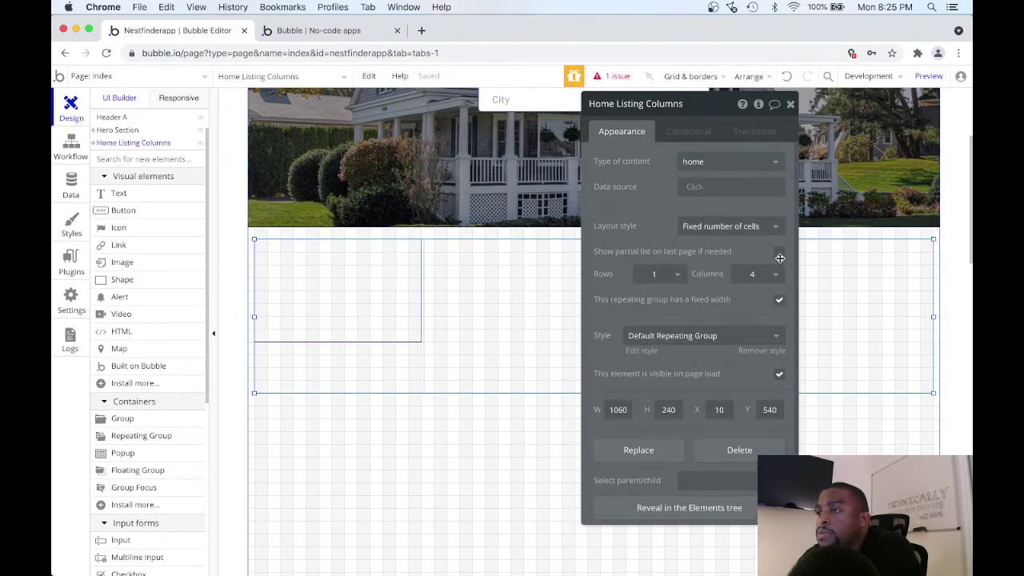
Set the repeating group's data source to Do a search for home.
{"action": "left_click", "coordinate": [693, 188]}
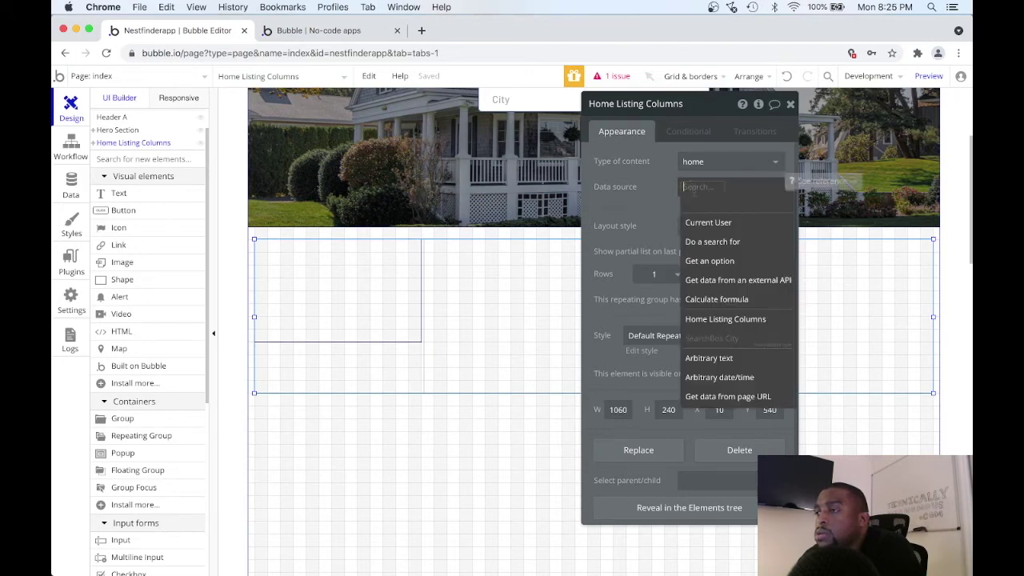
{"action": "left_click", "coordinate": [703, 243]}
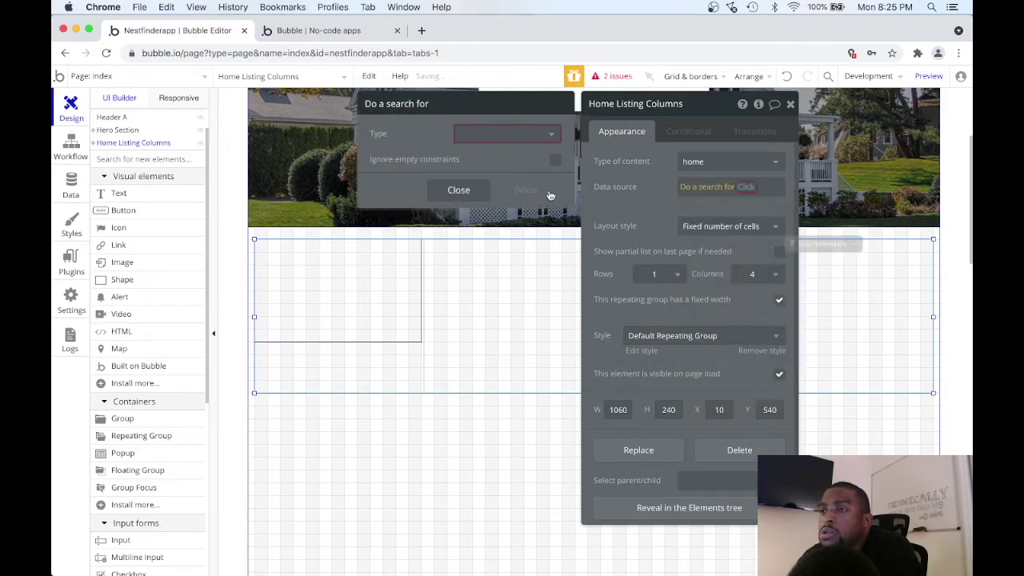
{"action": "left_click", "coordinate": [540, 138]}
{"action": "left_click", "coordinate": [500, 168]}
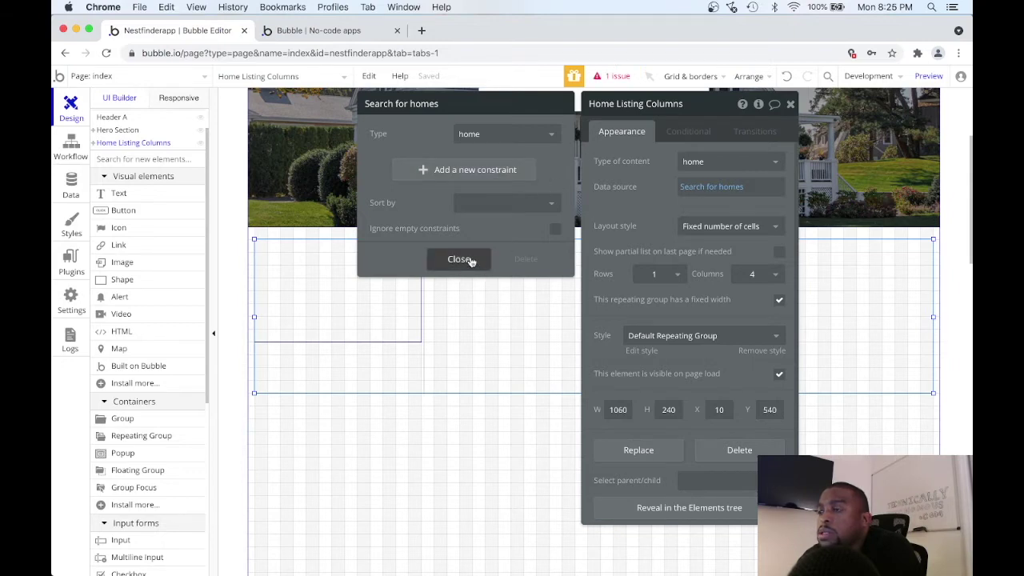
{"action": "mouse_move", "coordinate": [696, 192]}
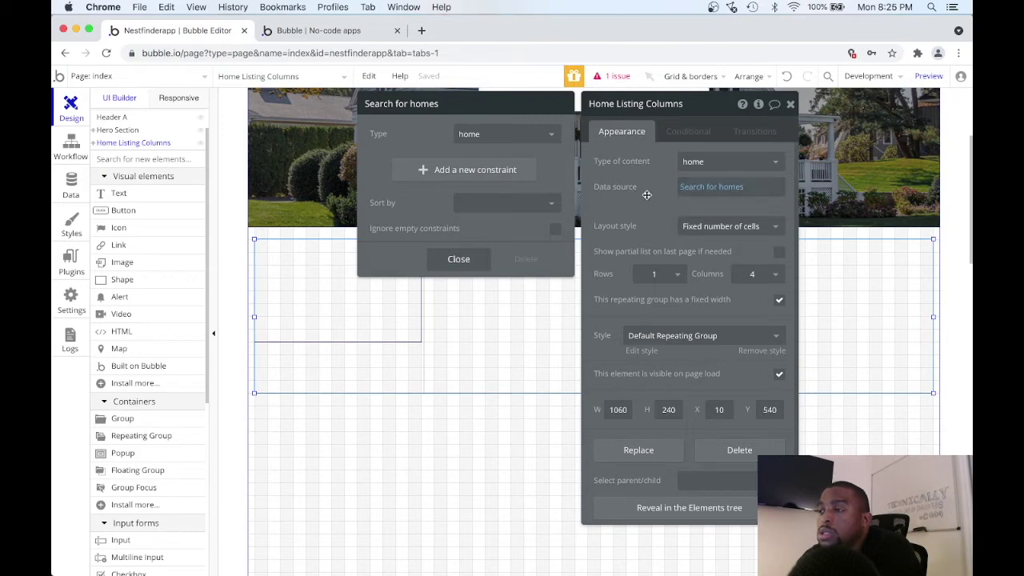
{"action": "left_click", "coordinate": [724, 186]}
Add a new constraint to the homes search and list the home fields.
{"action": "mouse_move", "coordinate": [732, 190]}
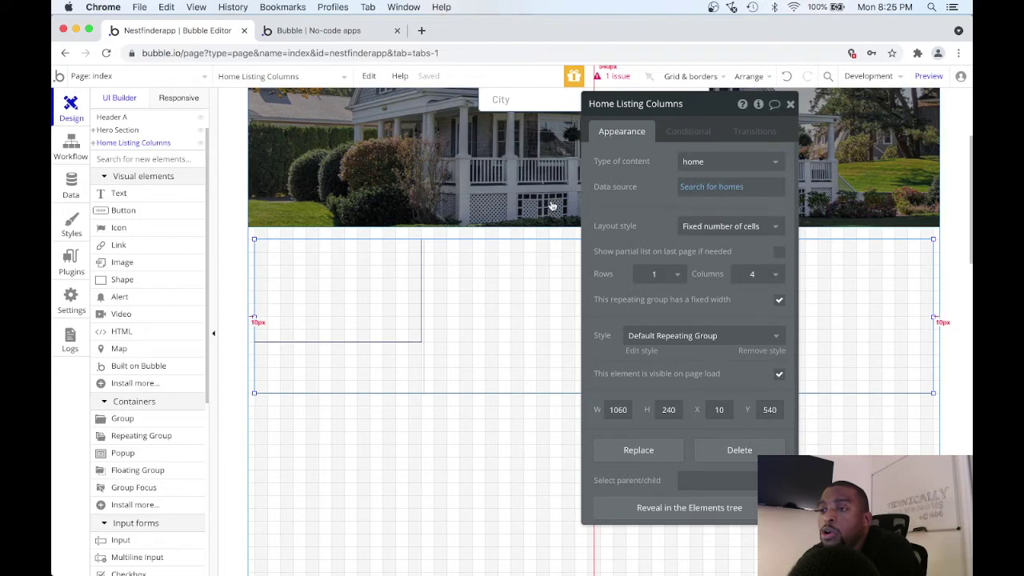
{"action": "left_click", "coordinate": [744, 188]}
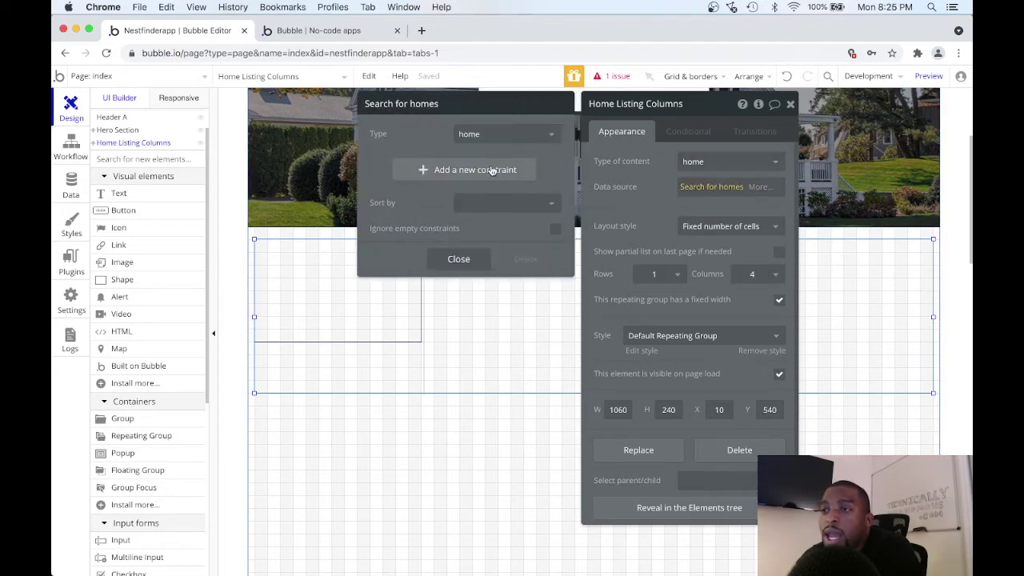
{"action": "left_click", "coordinate": [469, 169]}
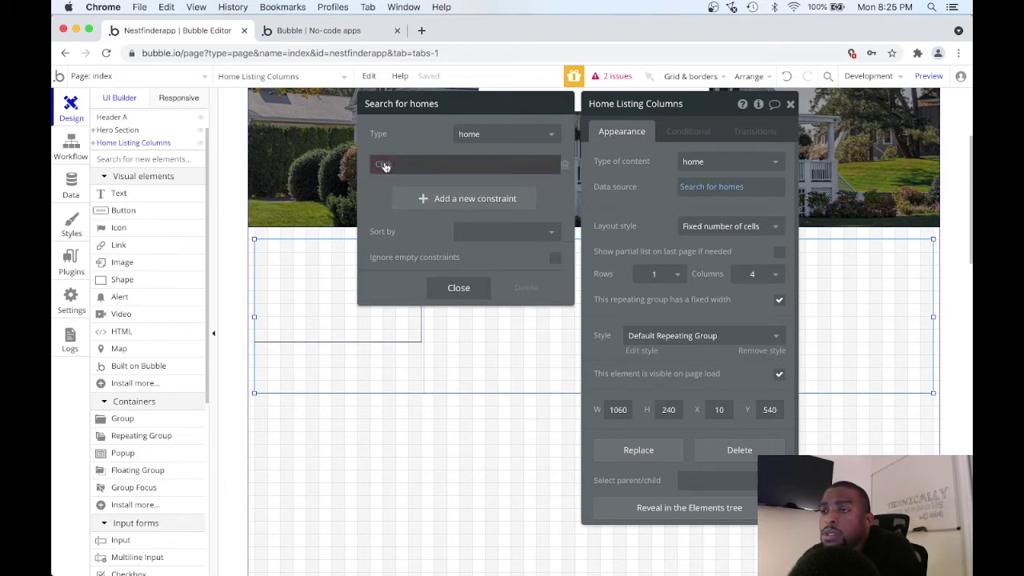
{"action": "left_click", "coordinate": [386, 166]}
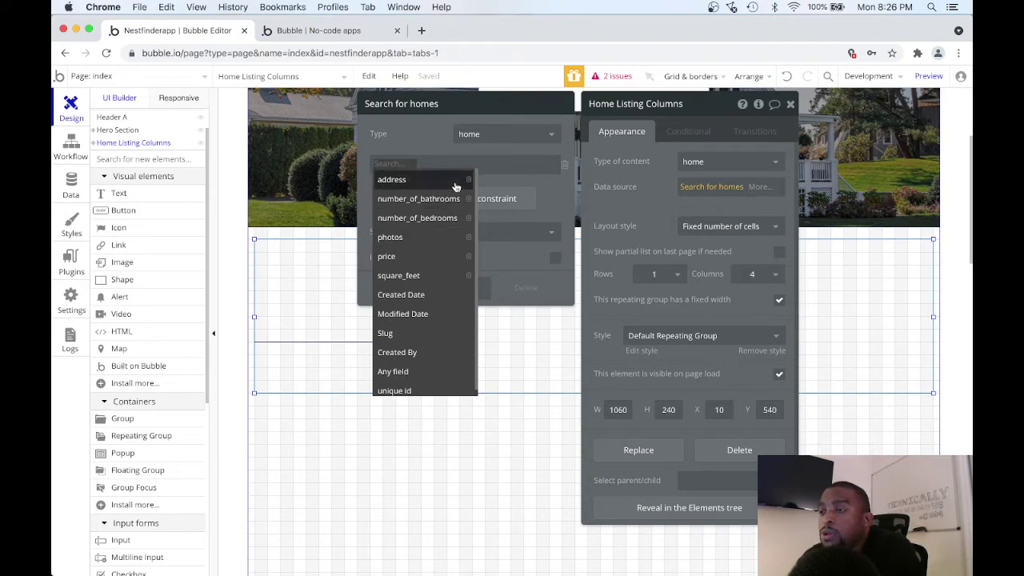
Delete the empty constraint and sort the homes search by Created Date, descending.
{"action": "left_click", "coordinate": [564, 168]}
{"action": "left_click", "coordinate": [538, 203]}
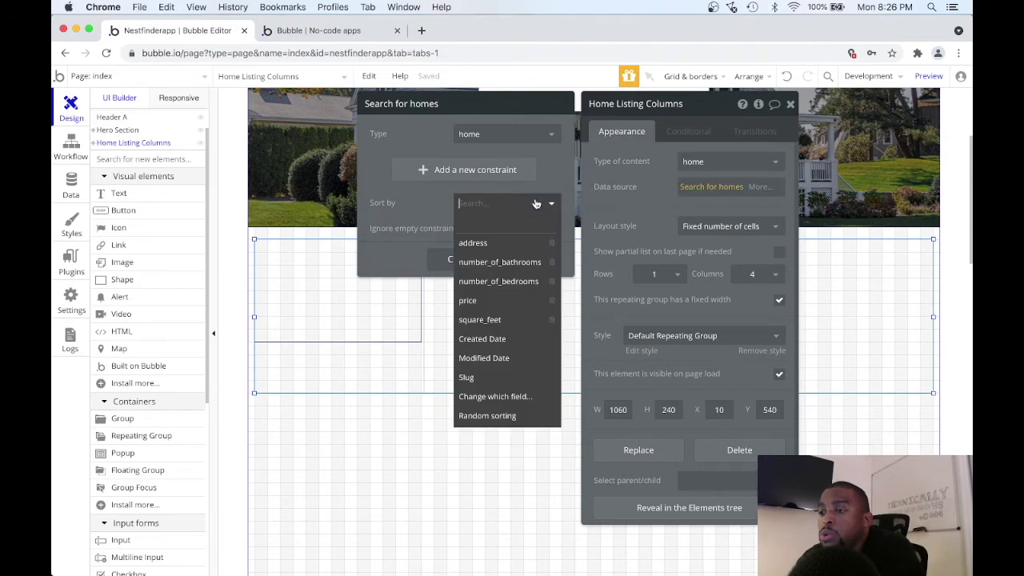
{"action": "left_click", "coordinate": [503, 340]}
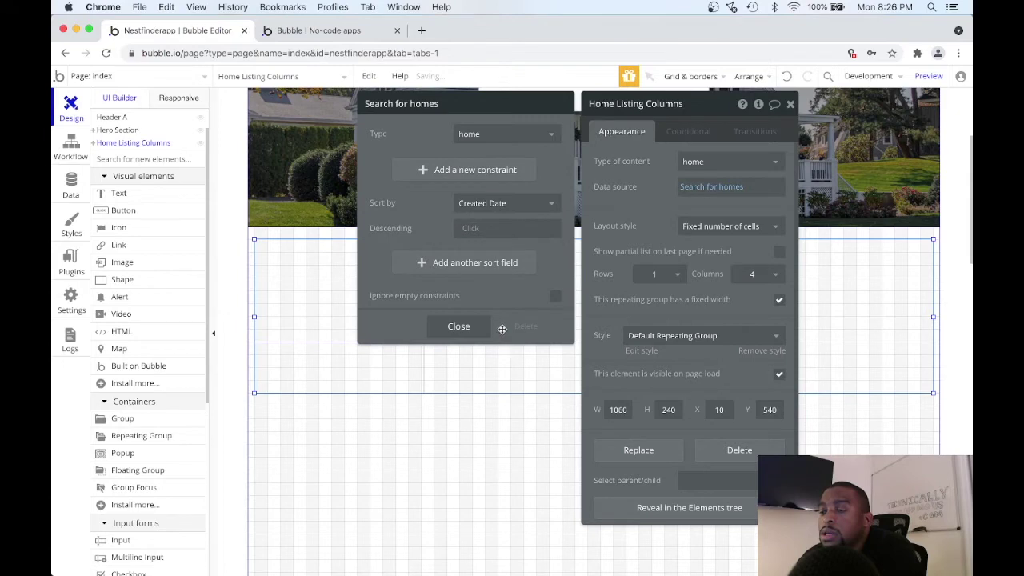
{"action": "left_click", "coordinate": [475, 228]}
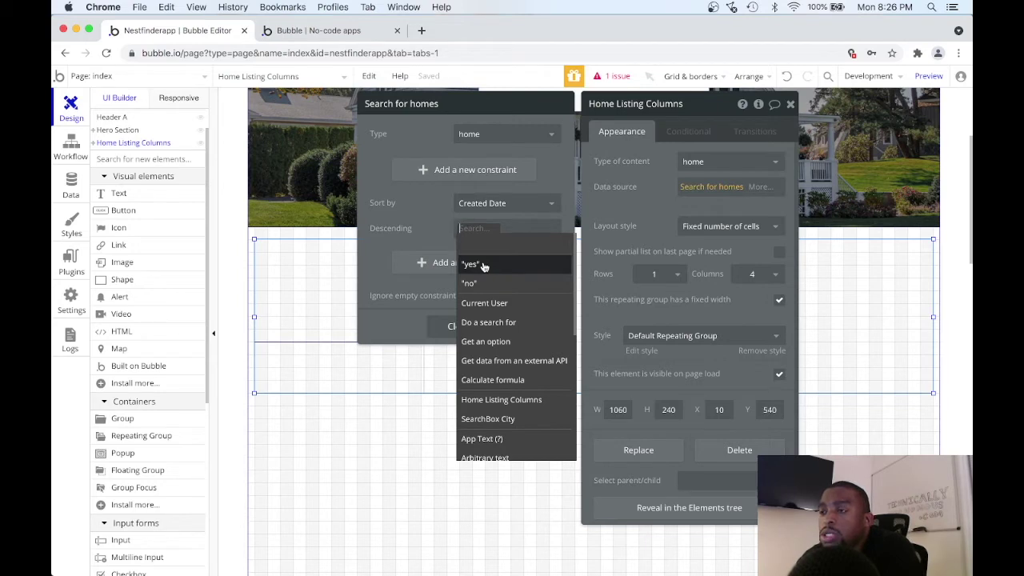
{"action": "left_click", "coordinate": [483, 266]}
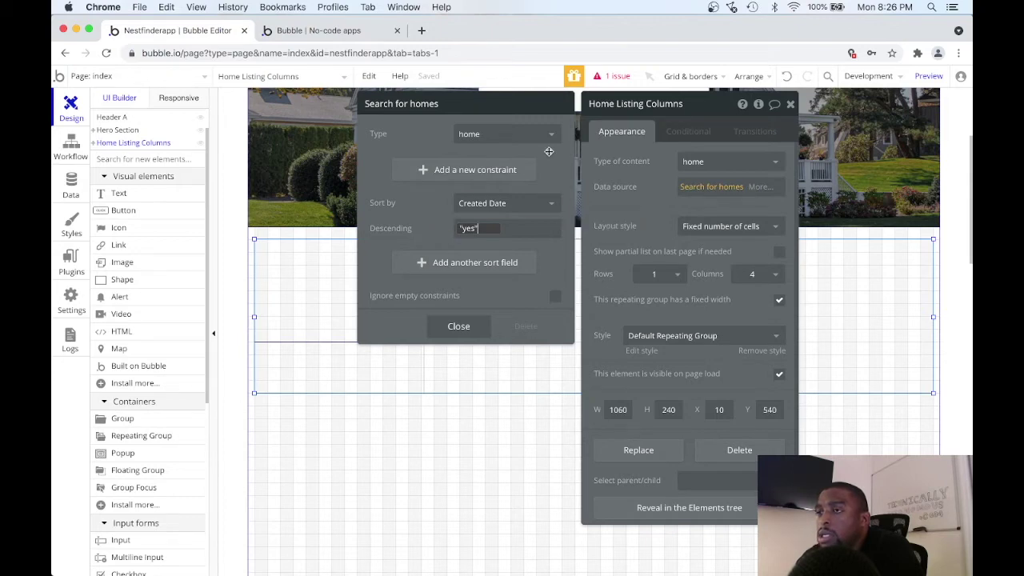
{"action": "left_click", "coordinate": [458, 326]}
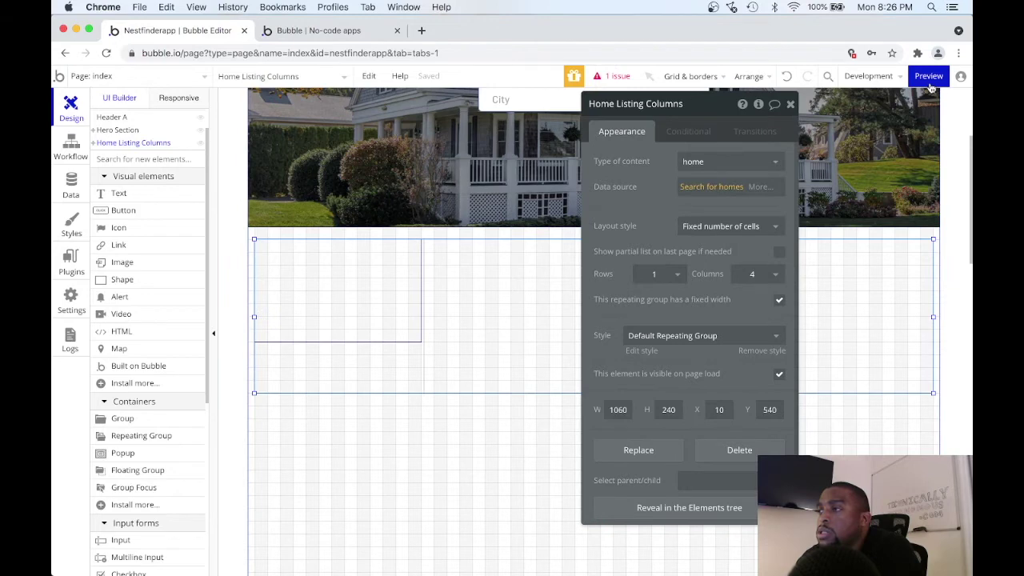
{"action": "left_click", "coordinate": [928, 76]}
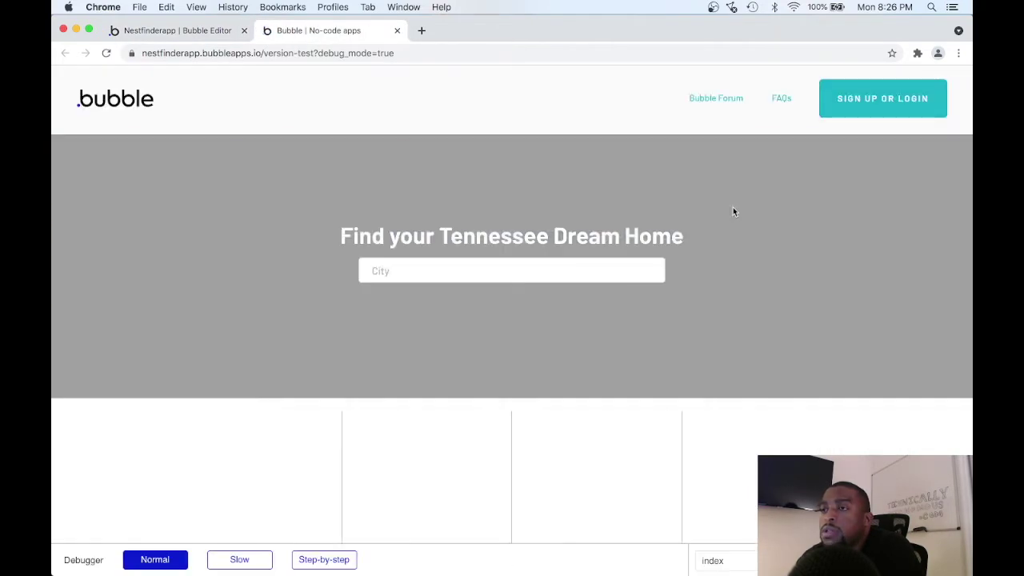
{"action": "scroll", "coordinate": [733, 210], "scroll_direction": "down", "scroll_amount": 3}
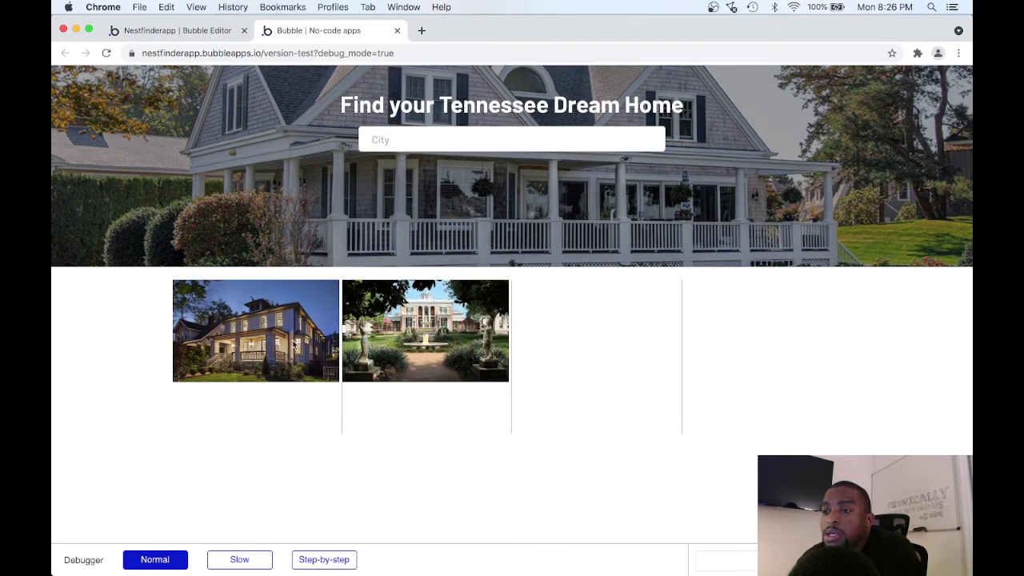
{"action": "left_click", "coordinate": [191, 35]}
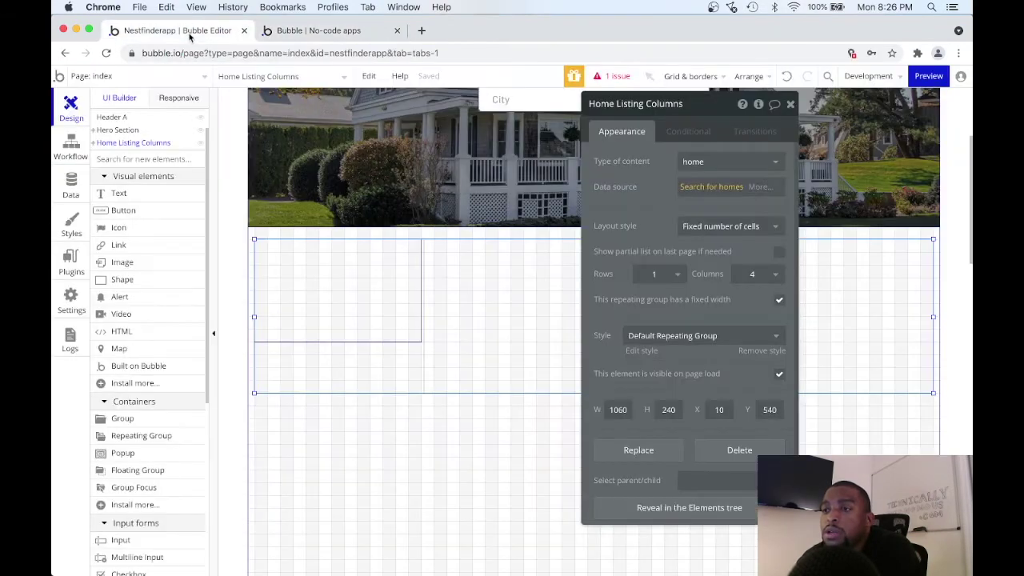
{"action": "left_click", "coordinate": [341, 32]}
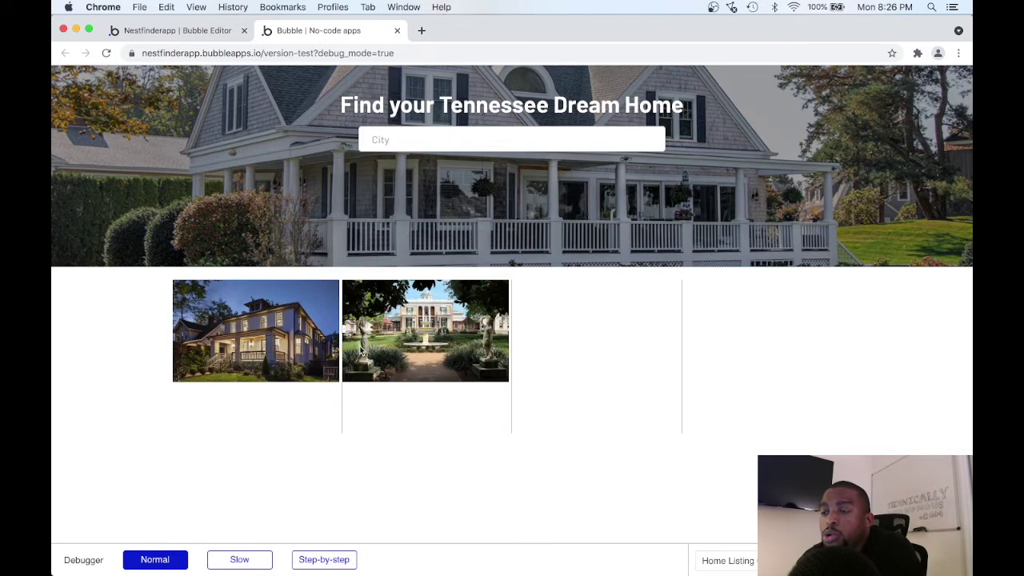
{"action": "left_click", "coordinate": [180, 29]}
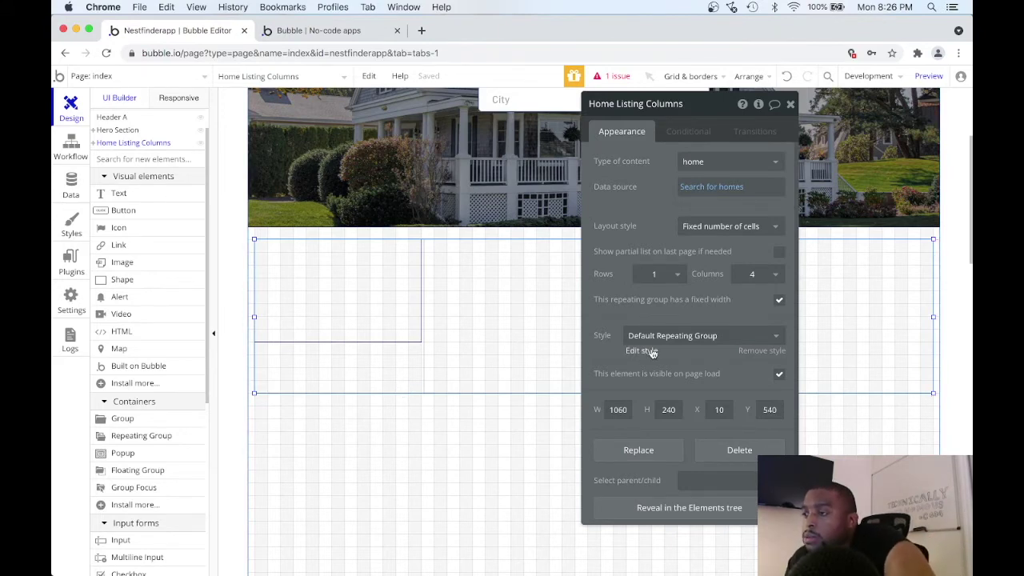
Set Separator to None in the Default Repeating Group style.
{"action": "scroll", "coordinate": [644, 339], "scroll_direction": "down", "scroll_amount": 1}
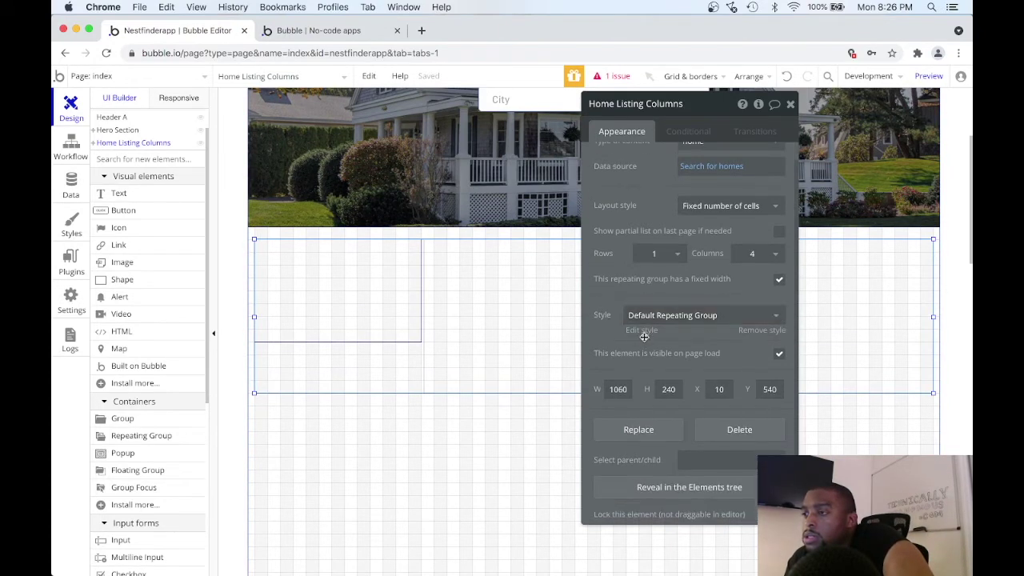
{"action": "left_click", "coordinate": [640, 334]}
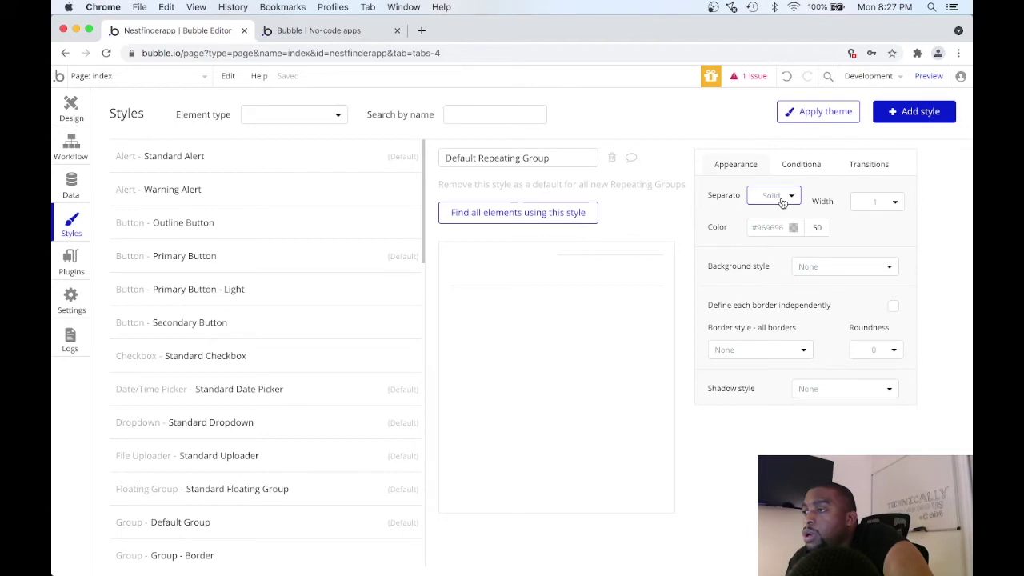
{"action": "left_click", "coordinate": [783, 200]}
{"action": "left_click", "coordinate": [767, 219]}
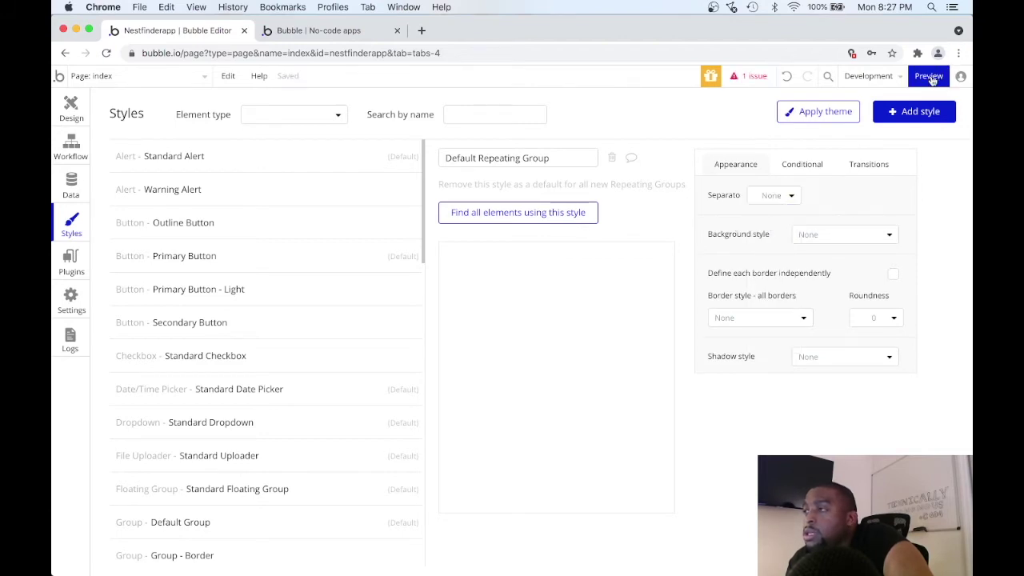
Preview the app to check the separator-free listings, then go back to the editor's Design view.
{"action": "left_click", "coordinate": [929, 76]}
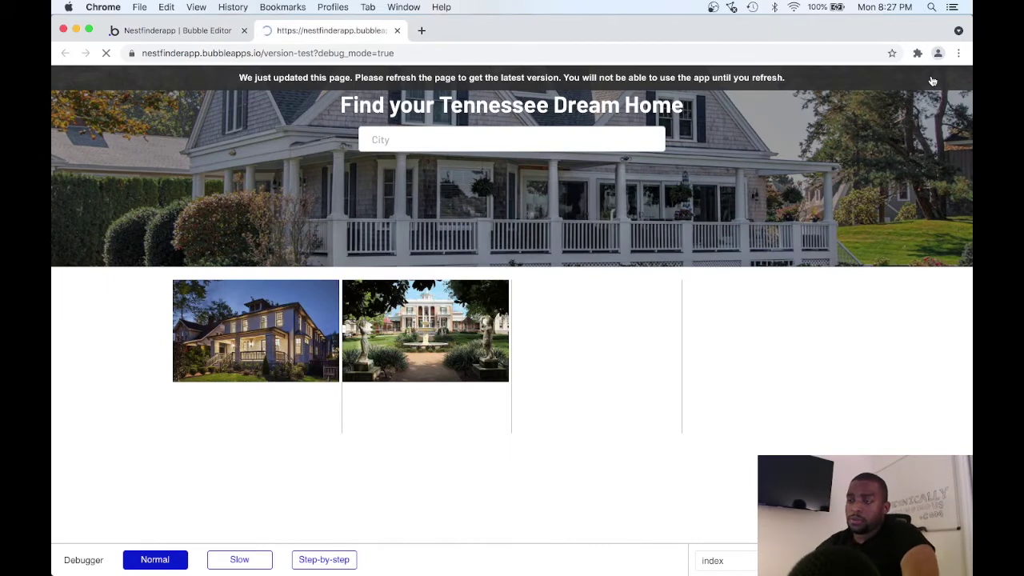
{"action": "scroll", "coordinate": [727, 282], "scroll_direction": "down", "scroll_amount": 5}
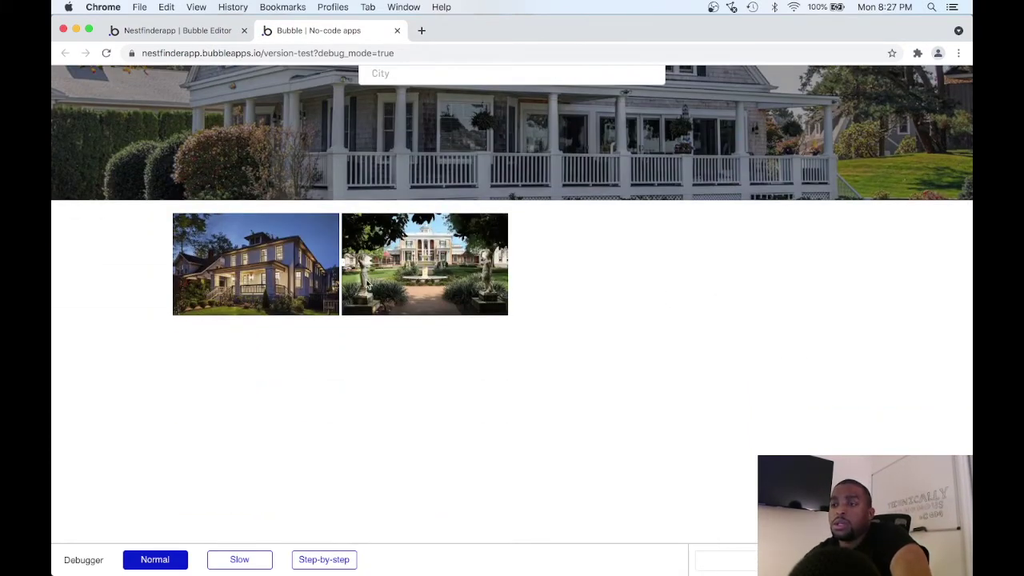
{"action": "left_click", "coordinate": [195, 33]}
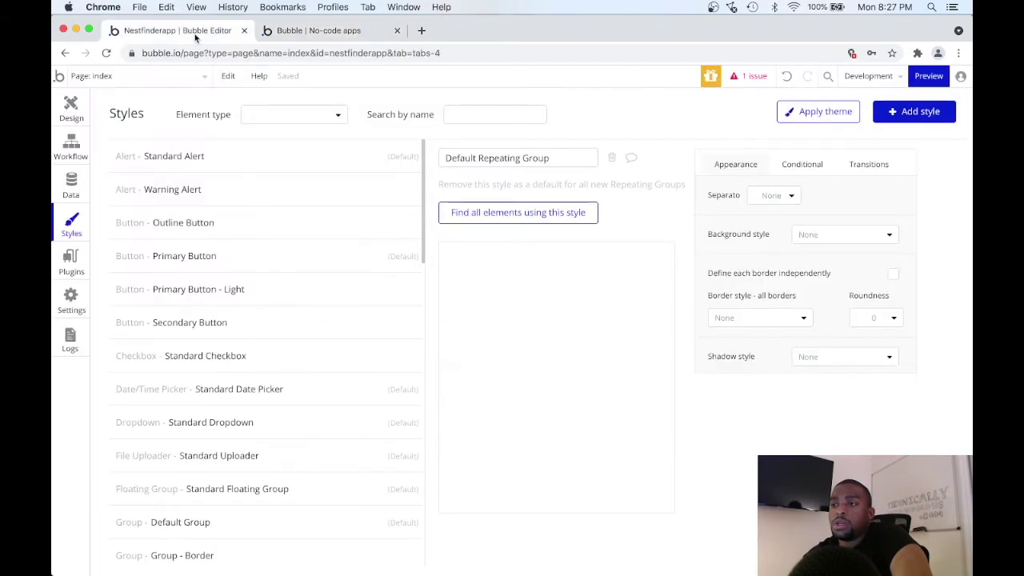
{"action": "left_click", "coordinate": [314, 31]}
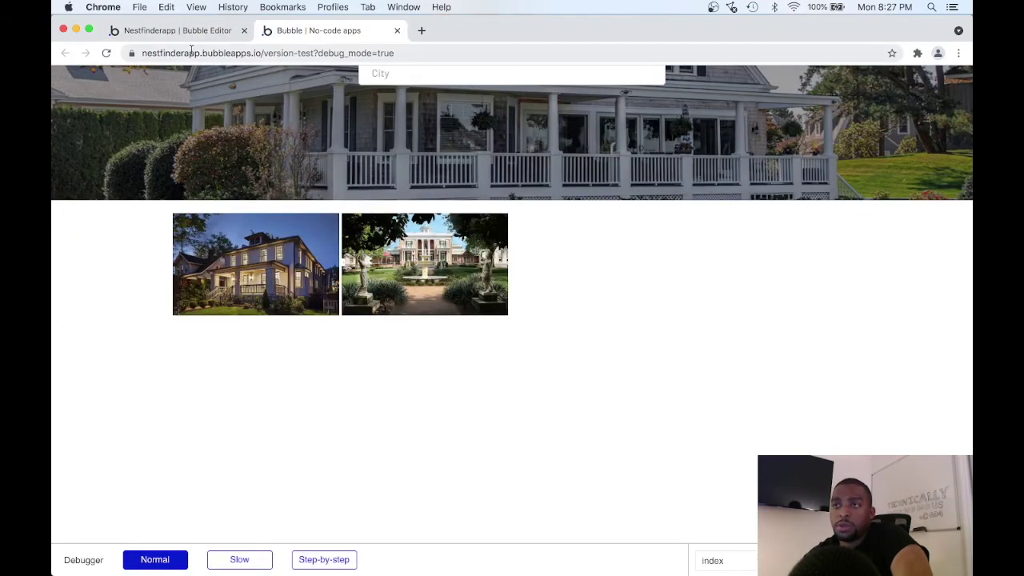
{"action": "left_click", "coordinate": [189, 36]}
{"action": "left_click", "coordinate": [71, 108]}
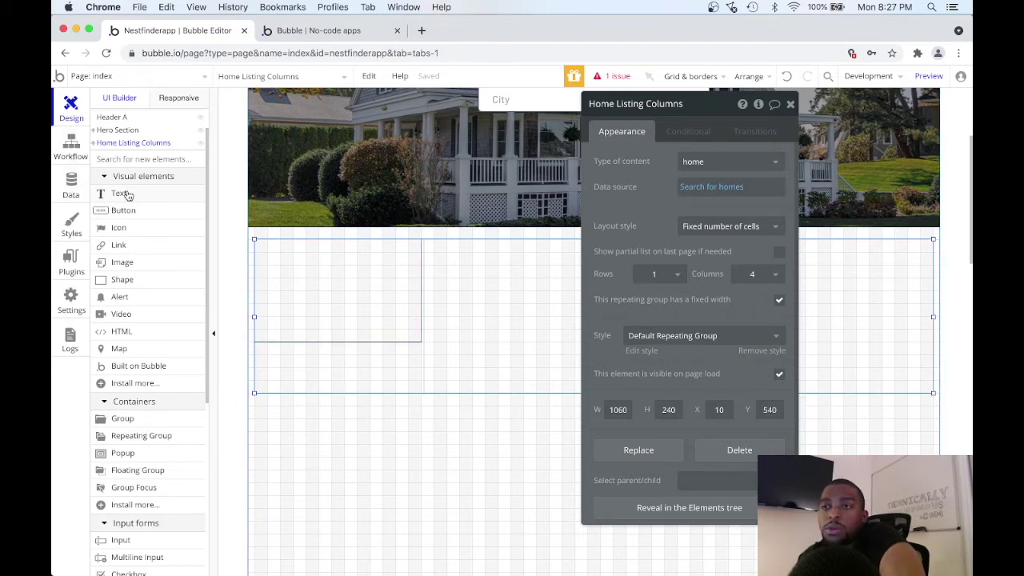
Draw a text element under the first listing photo showing Current cell's home's price.
{"action": "left_click", "coordinate": [127, 194]}
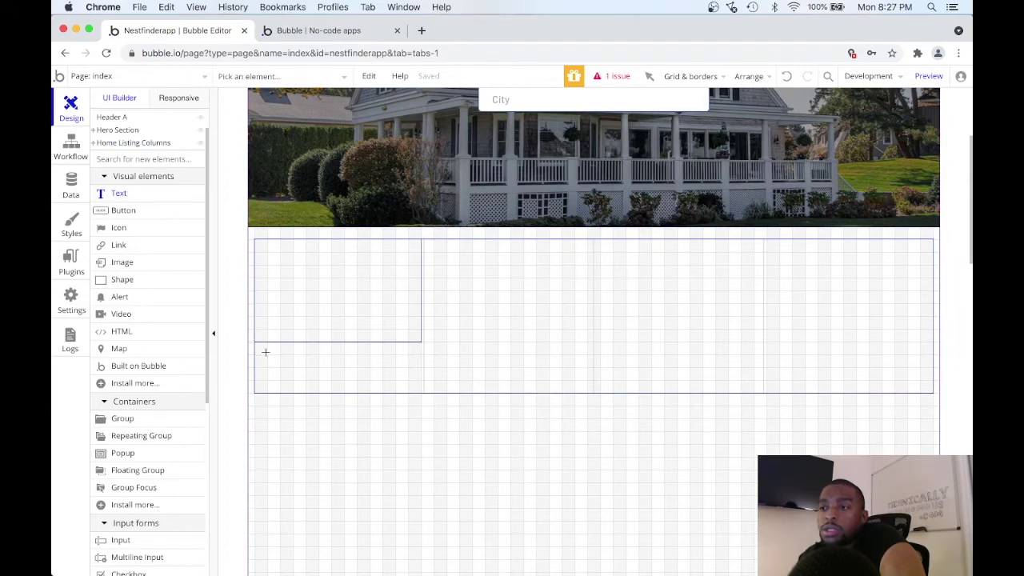
{"action": "left_click_drag", "start_coordinate": [262, 350], "coordinate": [385, 370]}
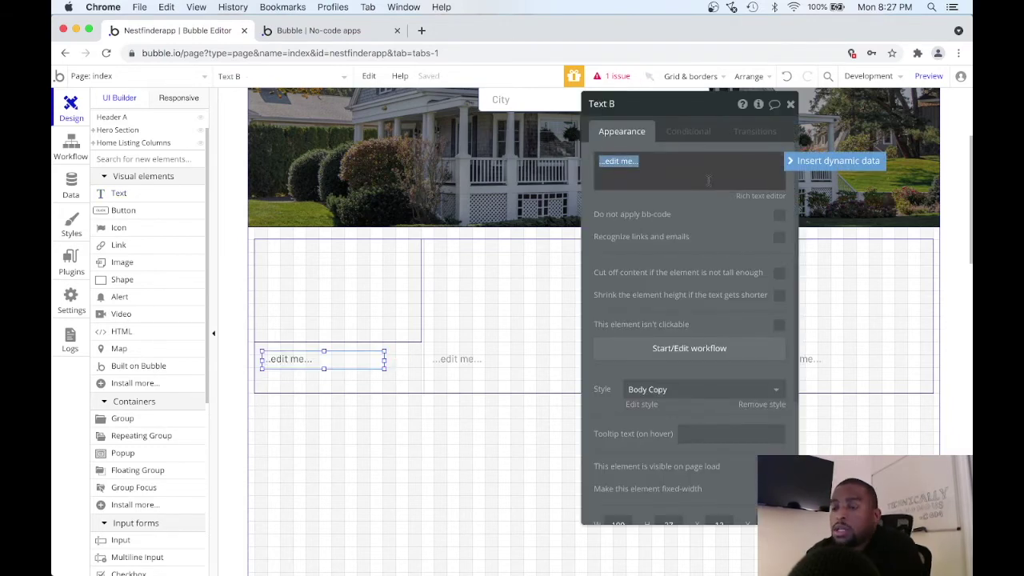
{"action": "key", "text": "BackSpace"}
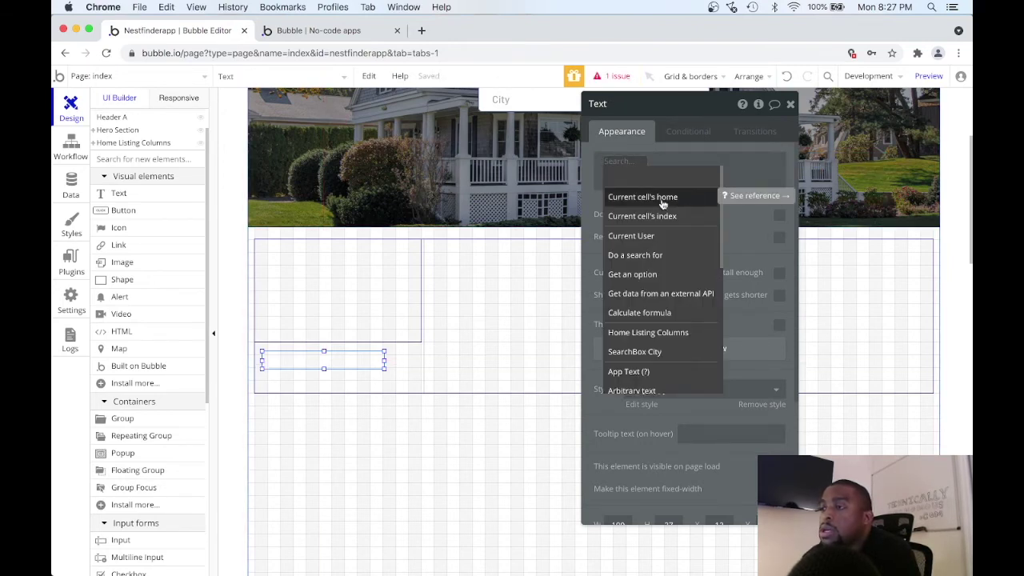
{"action": "left_click", "coordinate": [662, 200]}
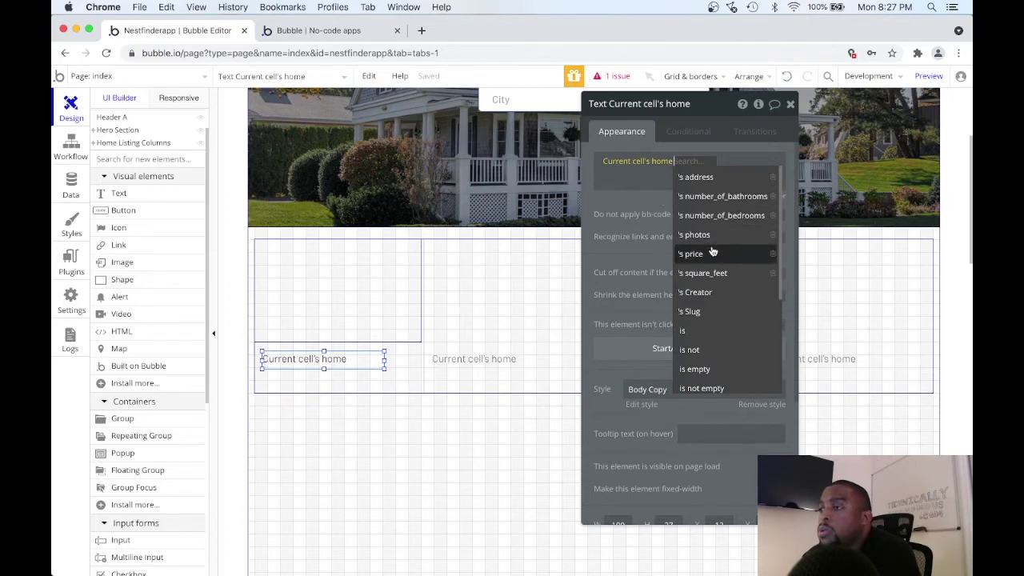
{"action": "left_click", "coordinate": [712, 254]}
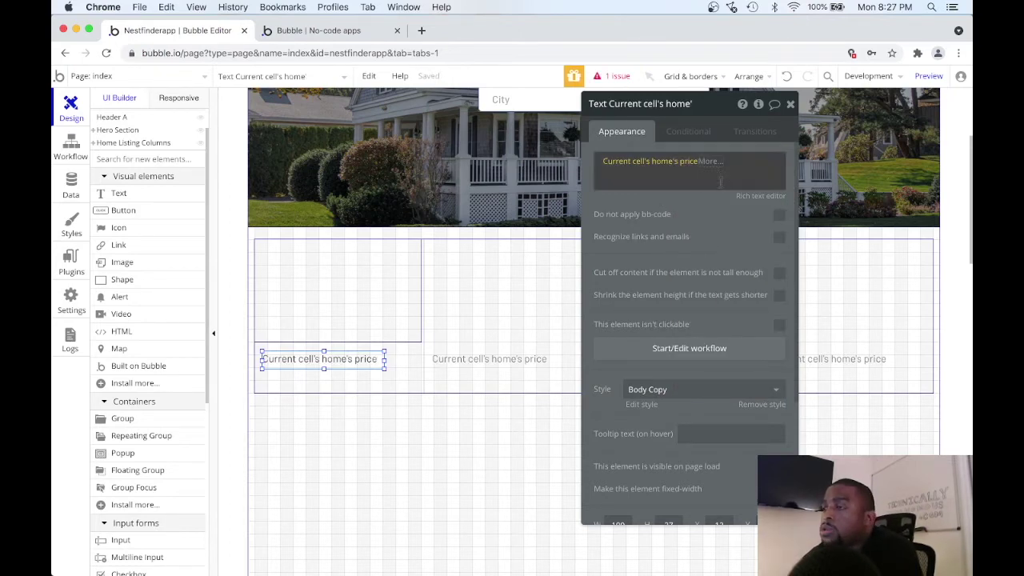
{"action": "mouse_move", "coordinate": [704, 163]}
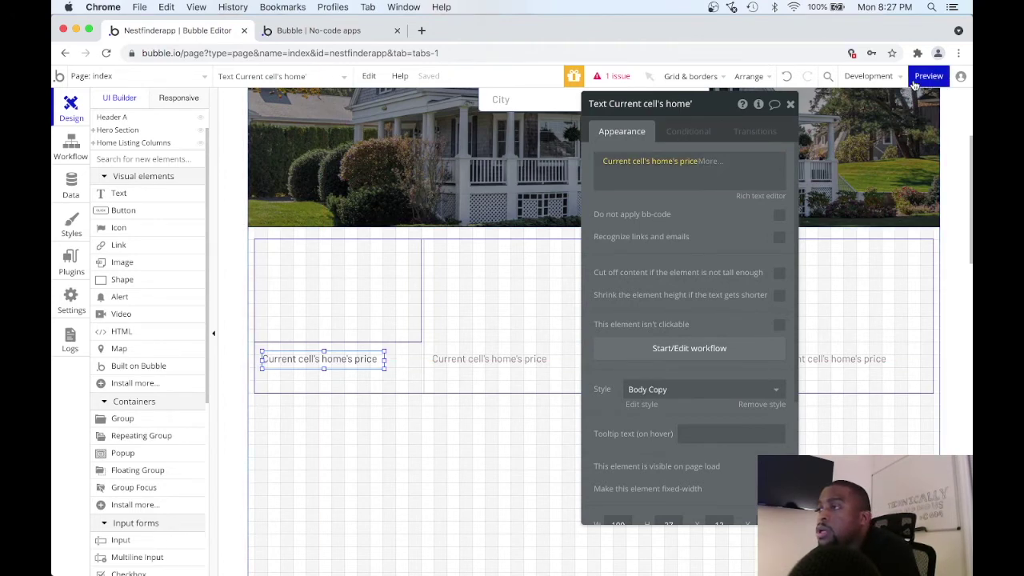
{"action": "left_click", "coordinate": [928, 76]}
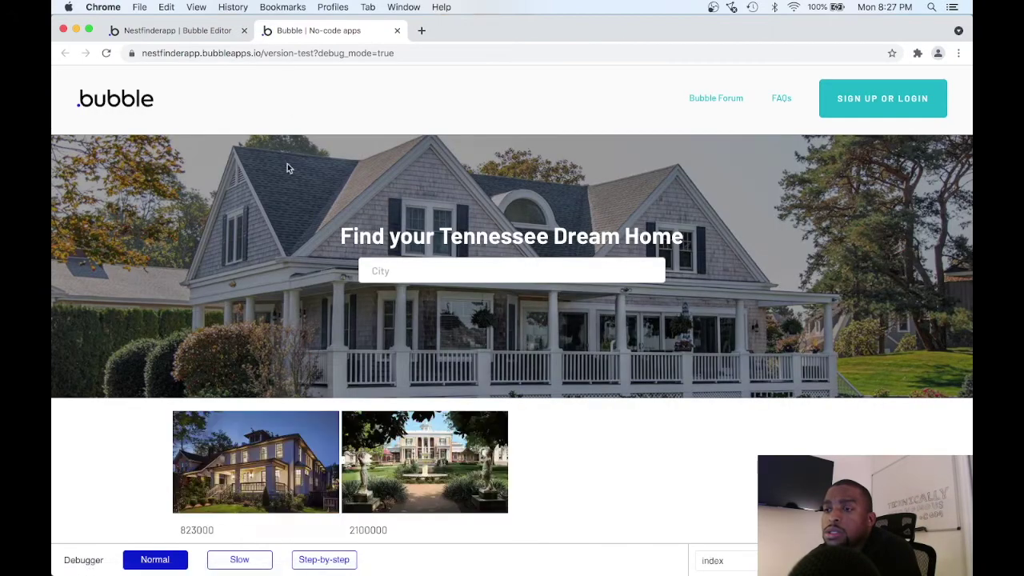
{"action": "scroll", "coordinate": [240, 369], "scroll_direction": "down", "scroll_amount": 3}
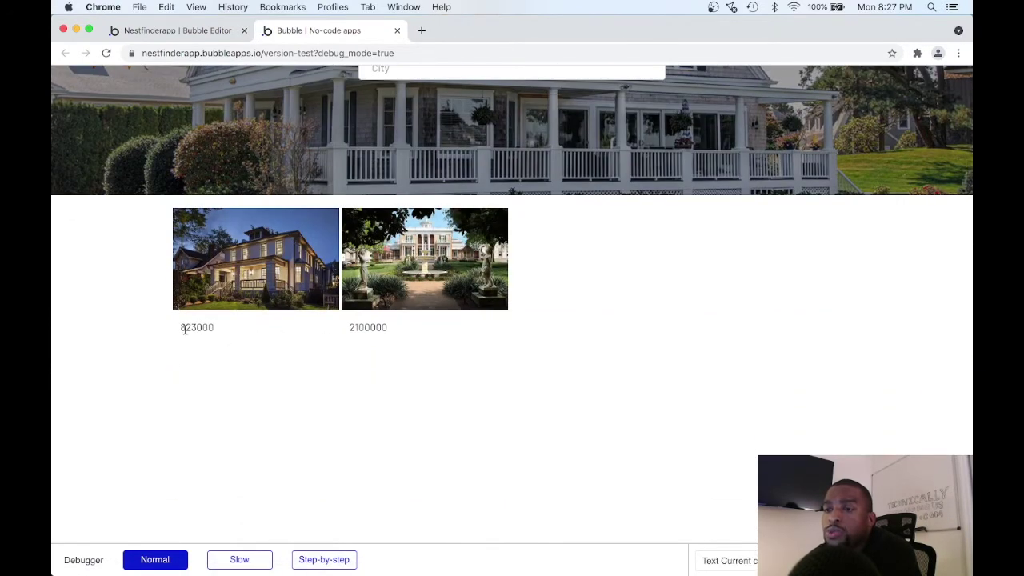
{"action": "left_click", "coordinate": [163, 32]}
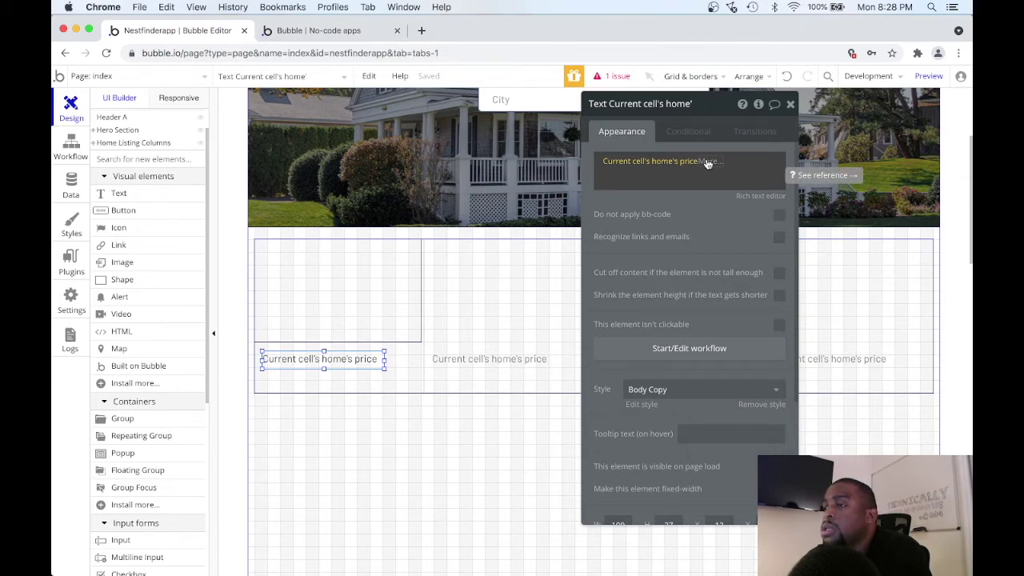
{"action": "left_click", "coordinate": [707, 163]}
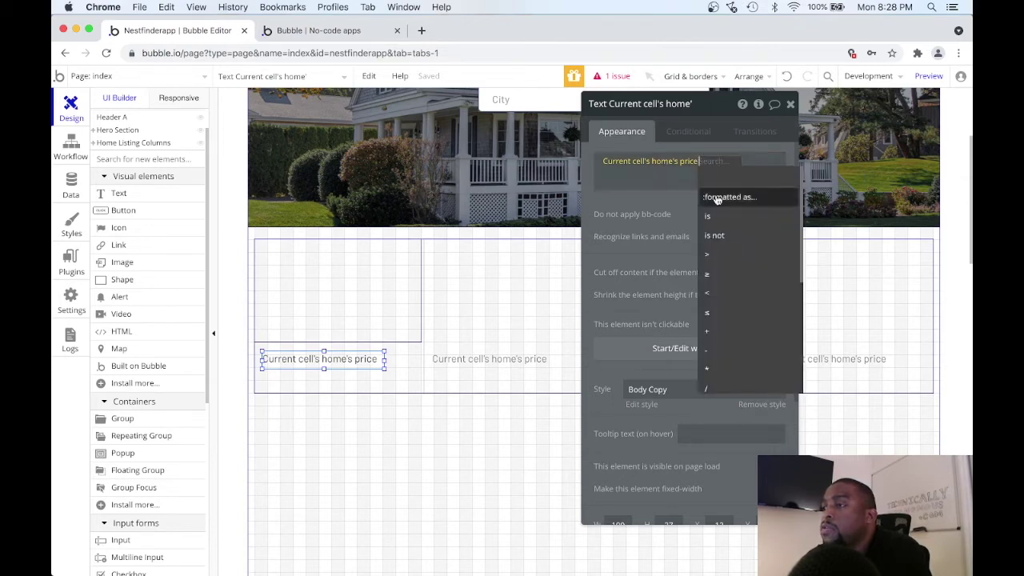
Format the price as Currency with 0 decimal places, ',' thousand separator and '$' symbol.
{"action": "left_click", "coordinate": [714, 194]}
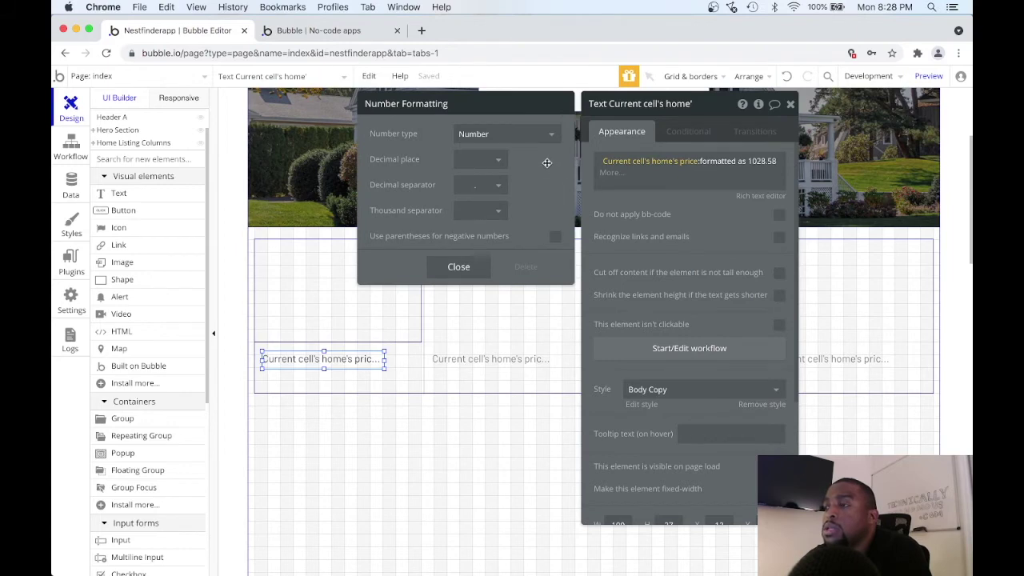
{"action": "left_click", "coordinate": [509, 136]}
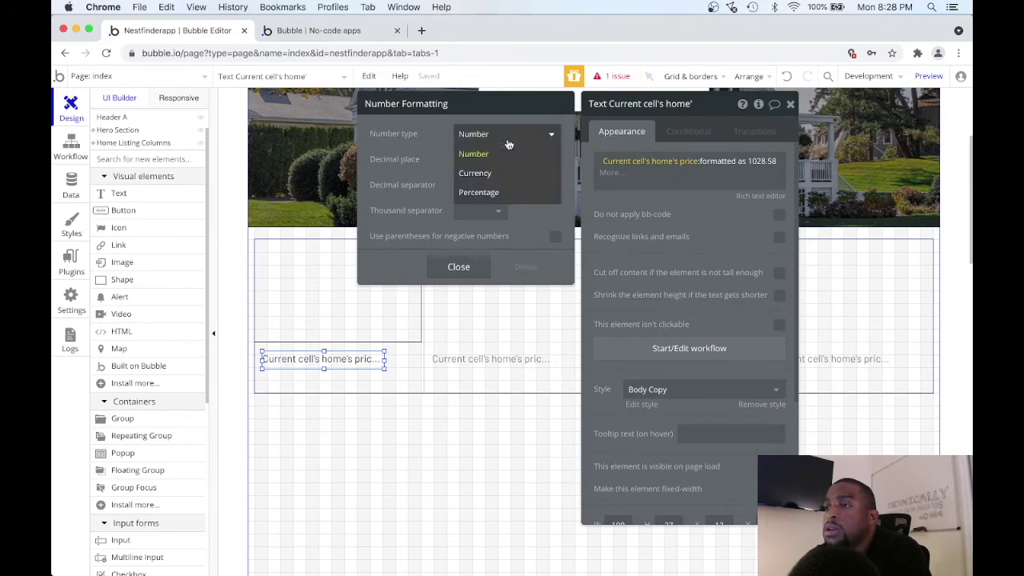
{"action": "left_click", "coordinate": [488, 170]}
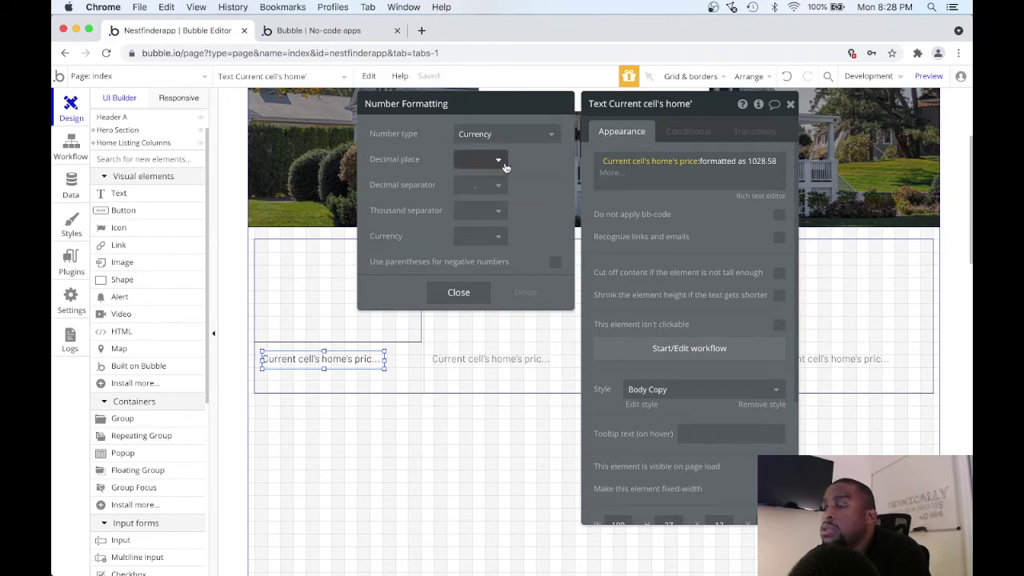
{"action": "left_click", "coordinate": [502, 163]}
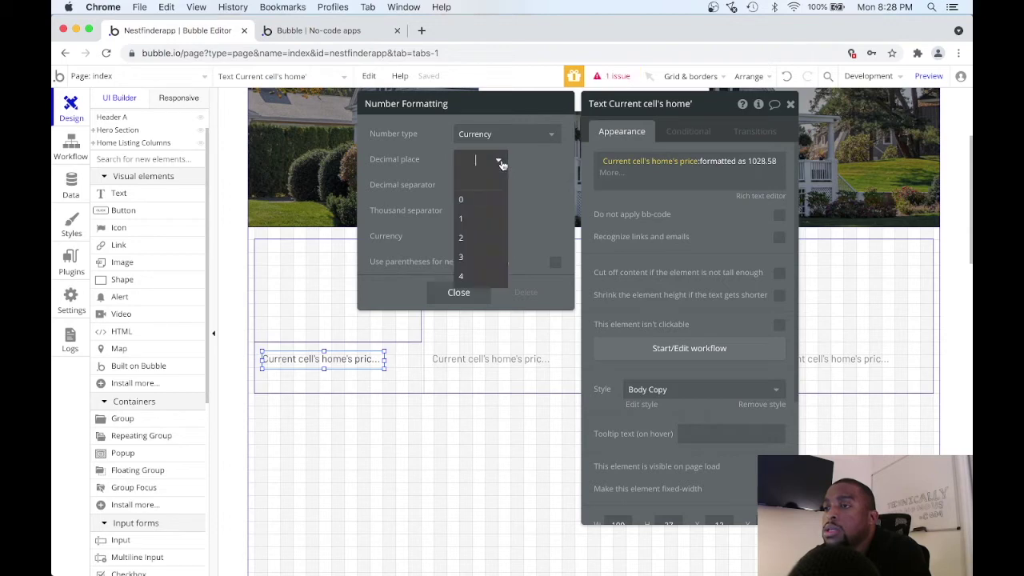
{"action": "left_click", "coordinate": [467, 198]}
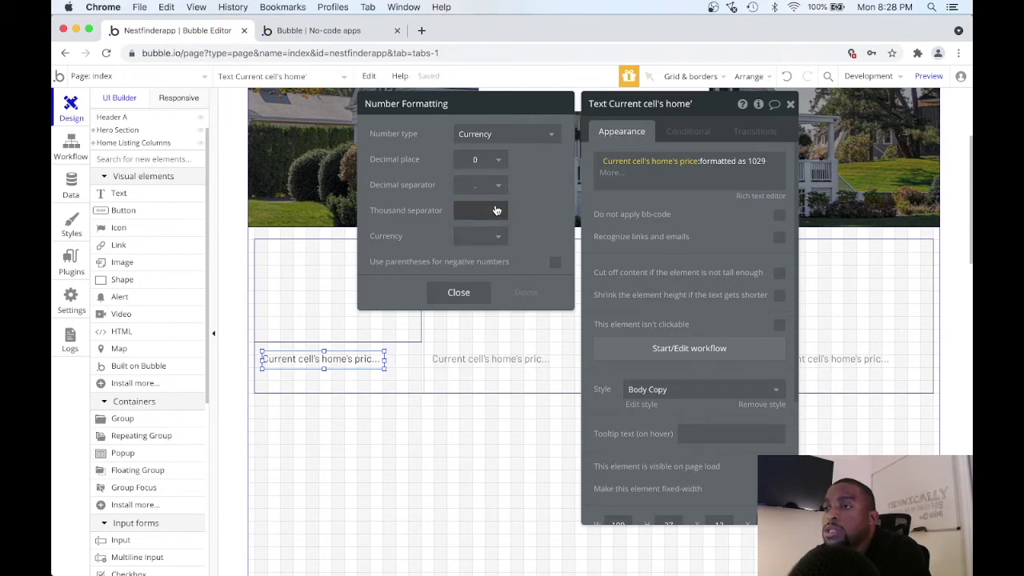
{"action": "left_click", "coordinate": [496, 211]}
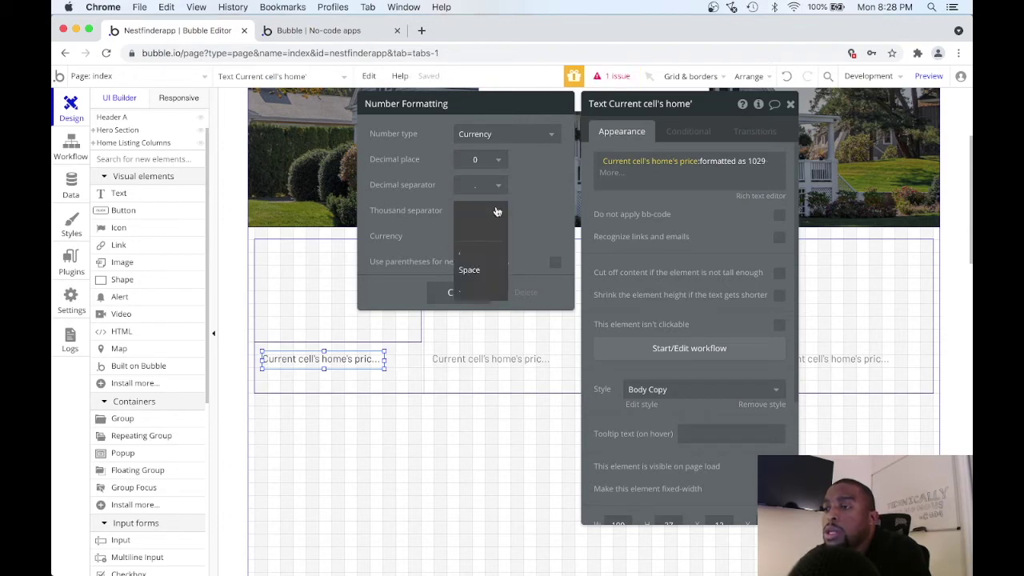
{"action": "left_click", "coordinate": [475, 253]}
{"action": "left_click", "coordinate": [498, 237]}
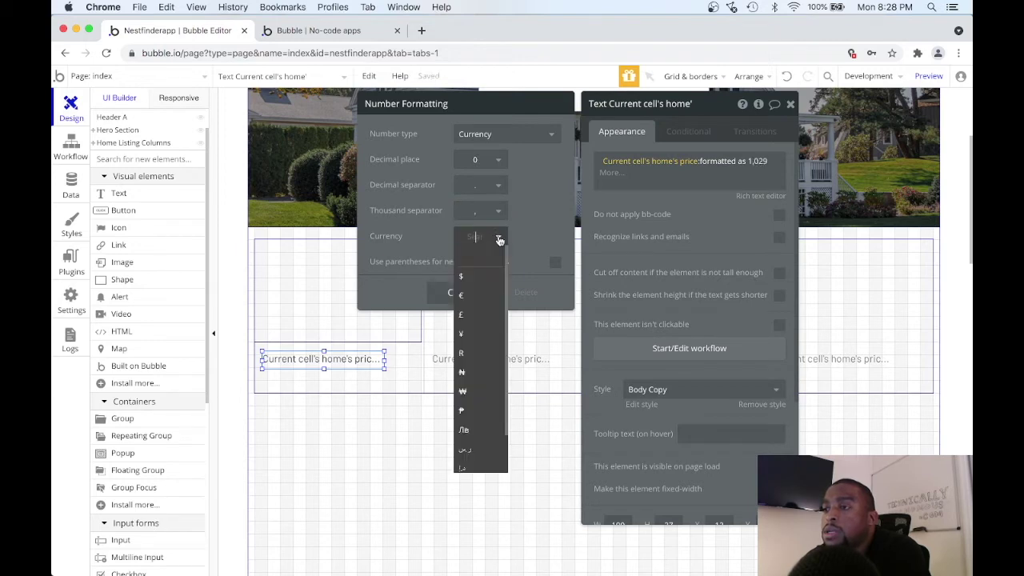
{"action": "left_click", "coordinate": [482, 278]}
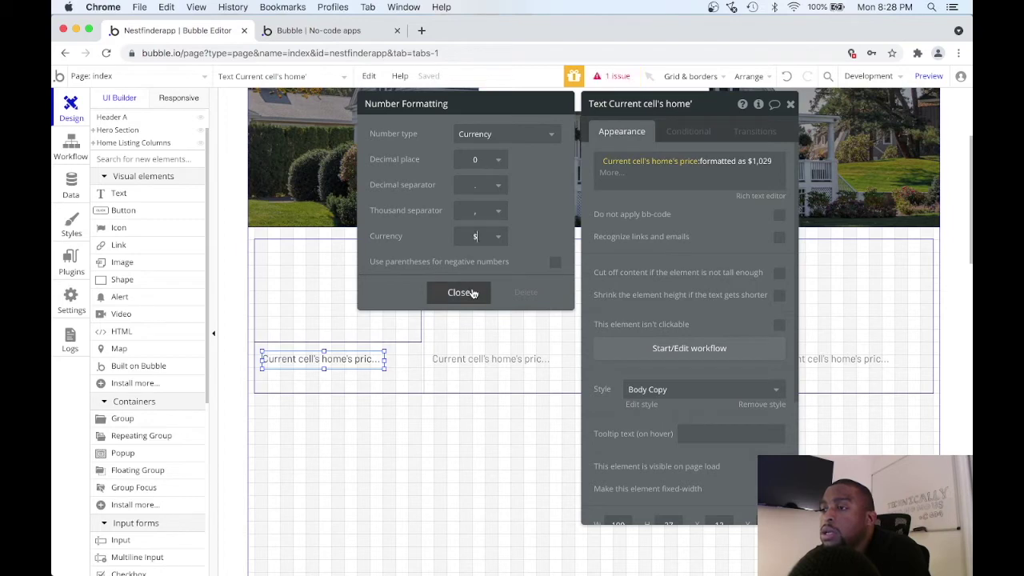
{"action": "left_click", "coordinate": [462, 293]}
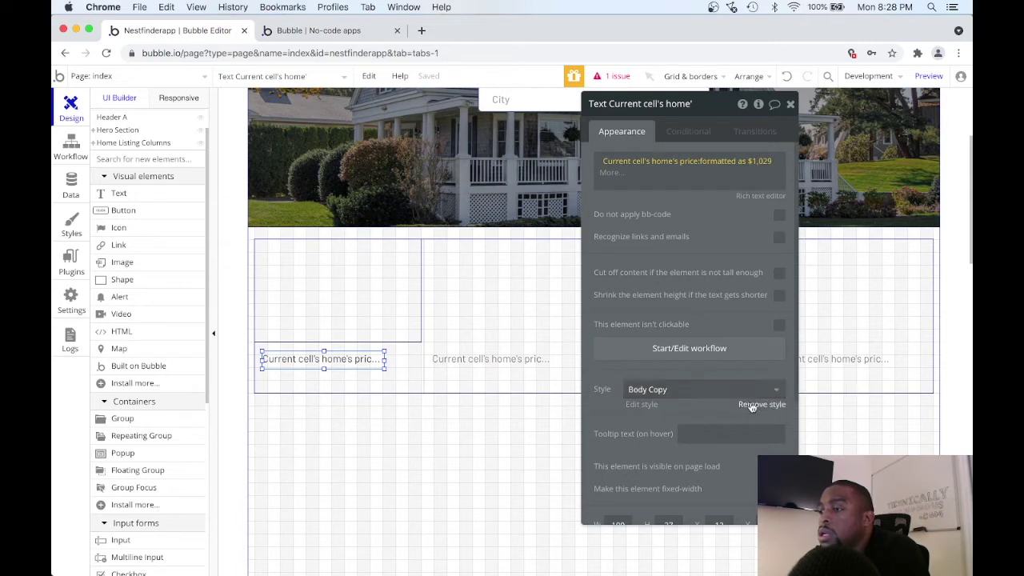
Remove the Body Copy style, make the price text bold at size 18, and widen it under the photo.
{"action": "left_click", "coordinate": [752, 403]}
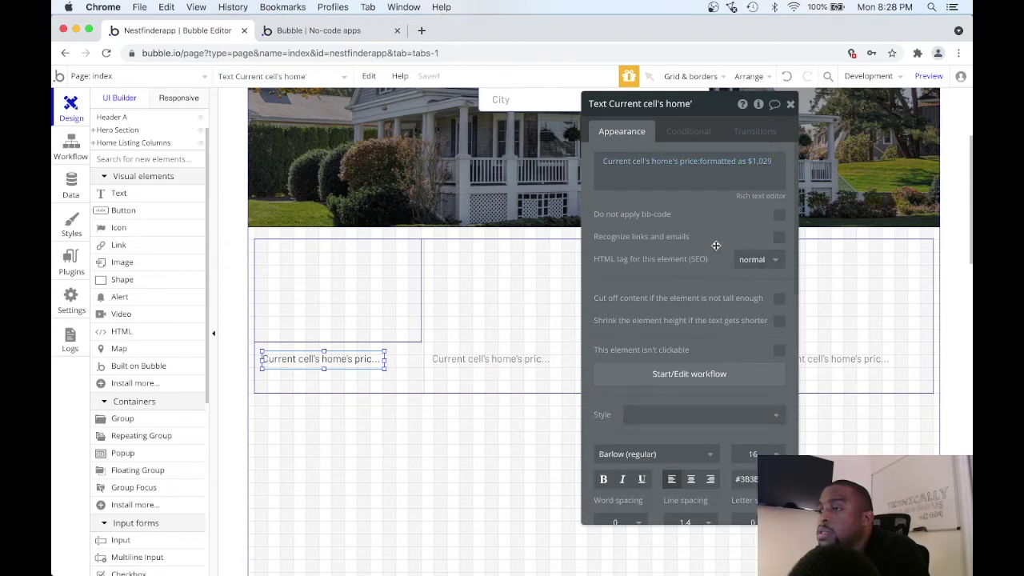
{"action": "scroll", "coordinate": [716, 248], "scroll_direction": "down", "scroll_amount": 4}
{"action": "left_click", "coordinate": [605, 324]}
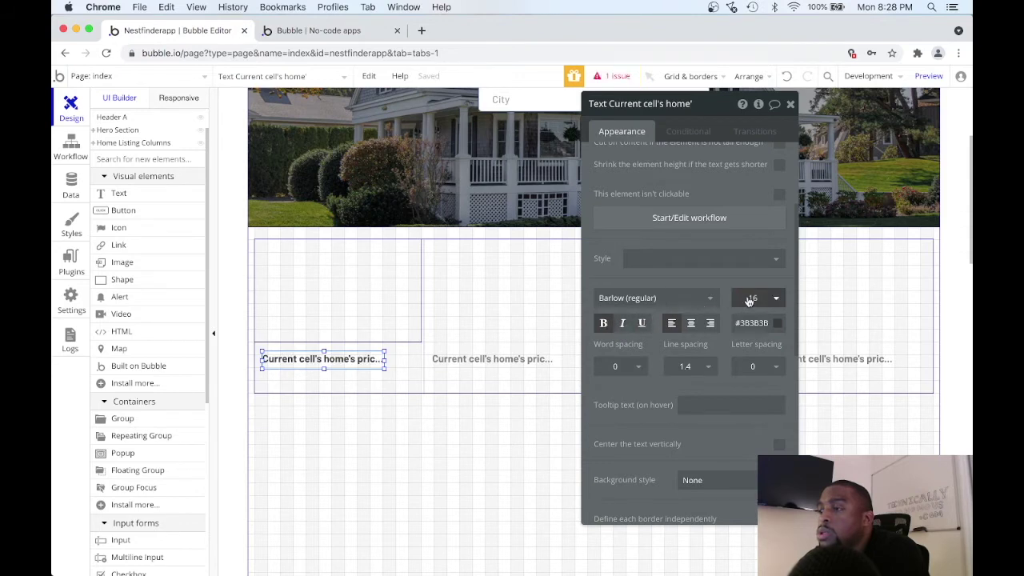
{"action": "left_click", "coordinate": [777, 299]}
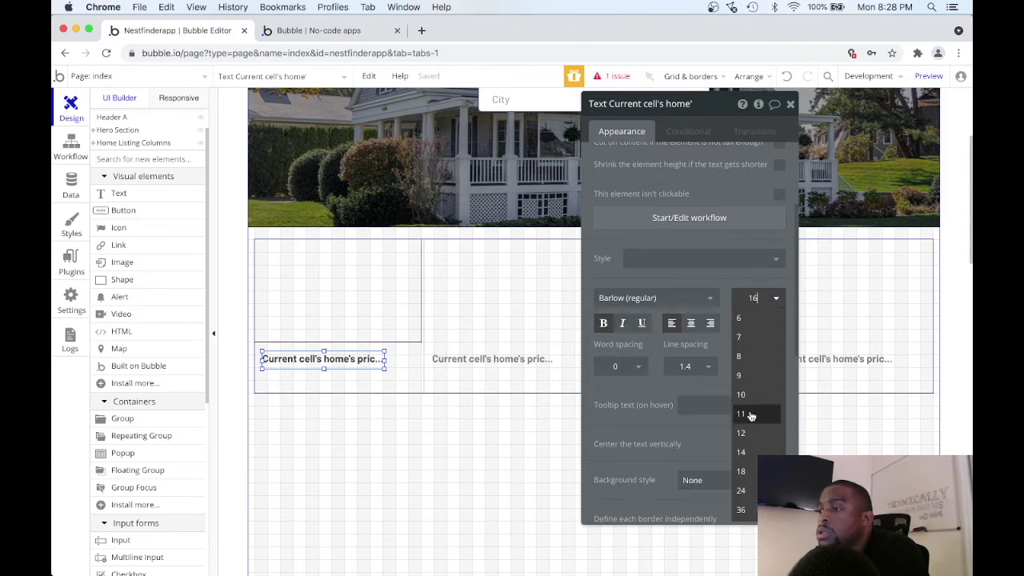
{"action": "left_click", "coordinate": [746, 470]}
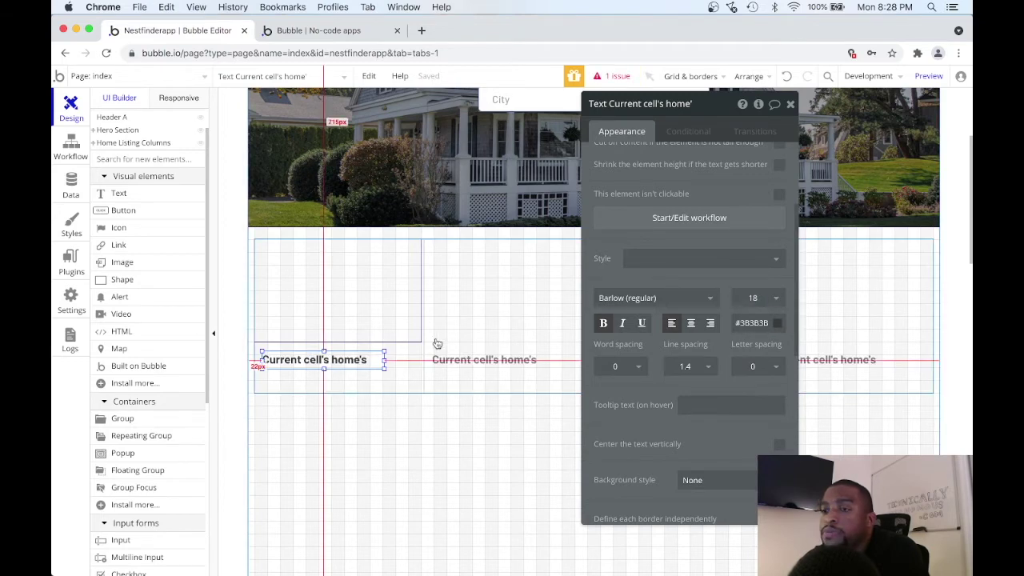
{"action": "left_click_drag", "start_coordinate": [330, 360], "coordinate": [410, 358]}
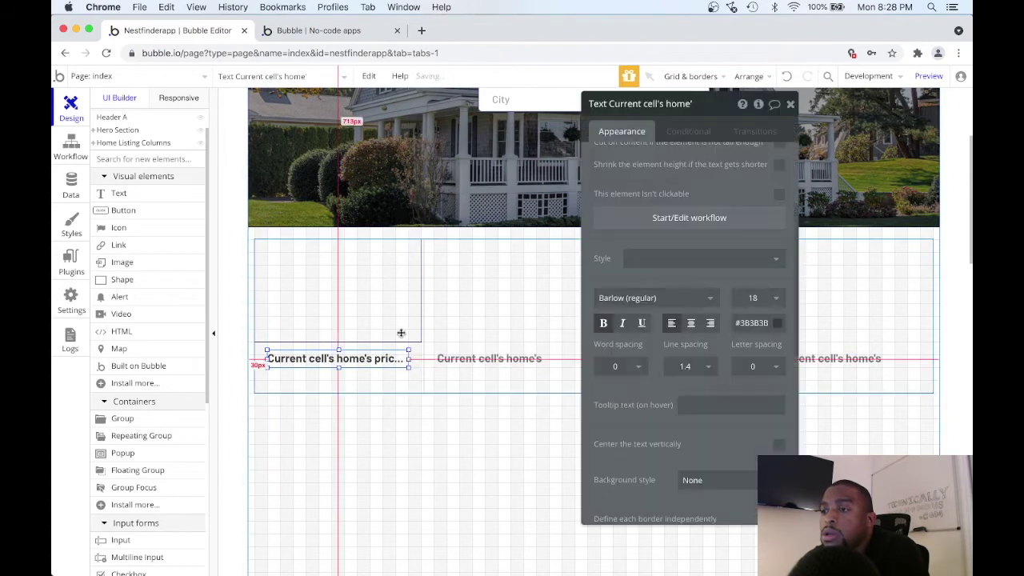
Make the listing thumbnail as wide as its parent card, then preview the app.
{"action": "left_click", "coordinate": [397, 314]}
{"action": "left_click_drag", "start_coordinate": [421, 294], "coordinate": [420, 291]}
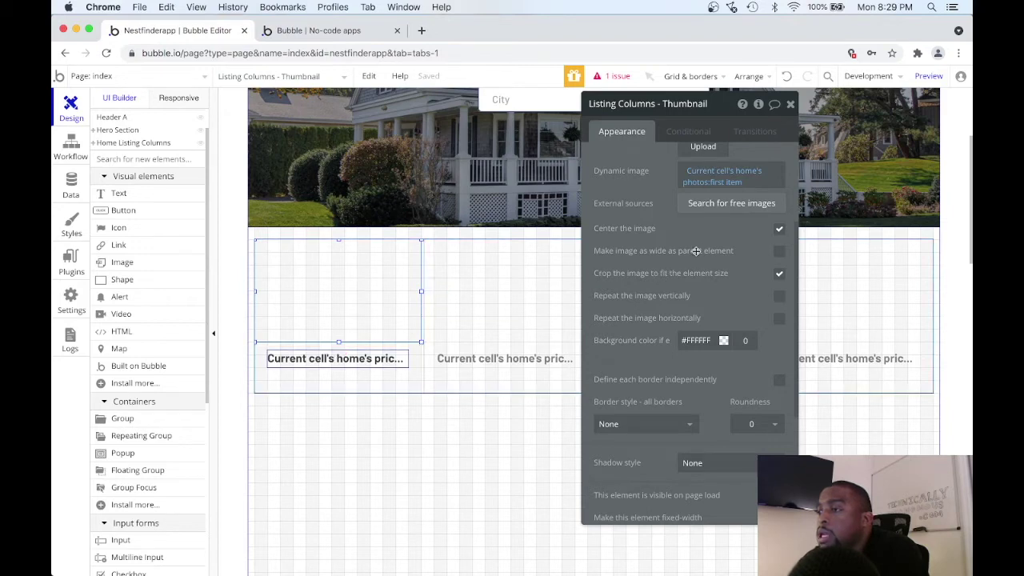
{"action": "left_click", "coordinate": [779, 252]}
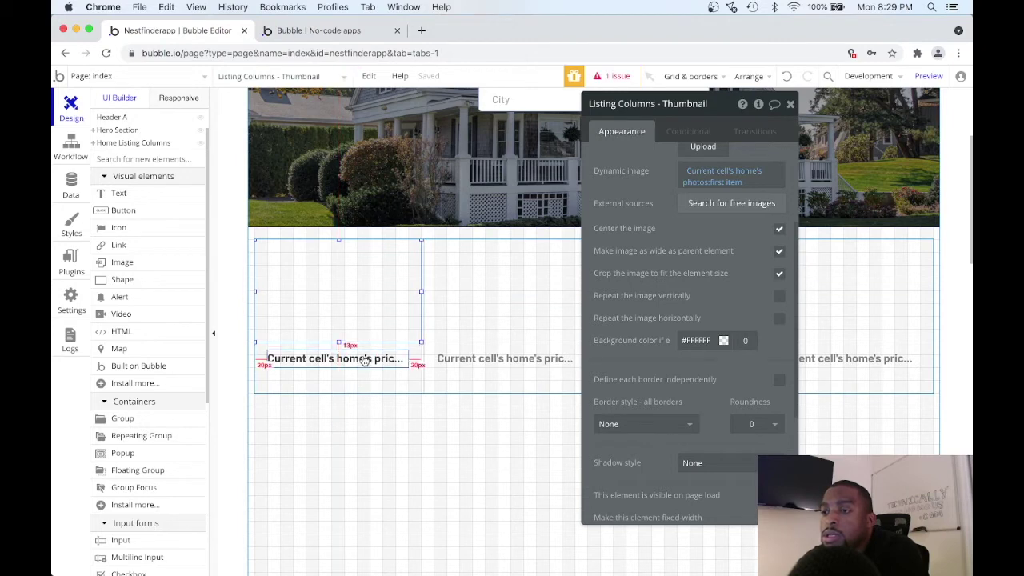
{"action": "left_click", "coordinate": [928, 76]}
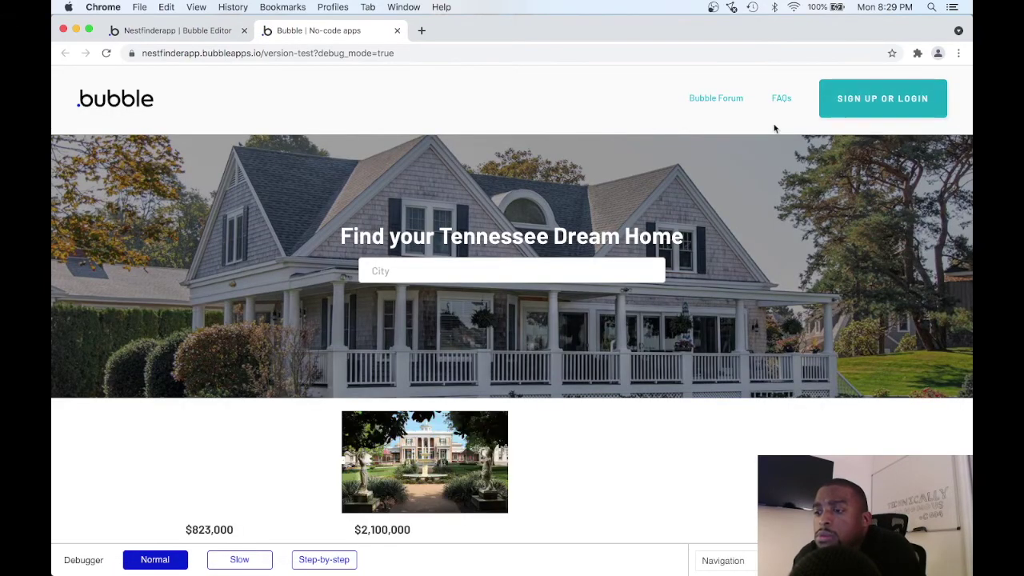
Check the listing cards showing $823,000 and $2,100,000 in the preview, then return to the editor.
{"action": "scroll", "coordinate": [760, 124], "scroll_direction": "down", "scroll_amount": 4}
{"action": "scroll", "coordinate": [751, 120], "scroll_direction": "down", "scroll_amount": 1}
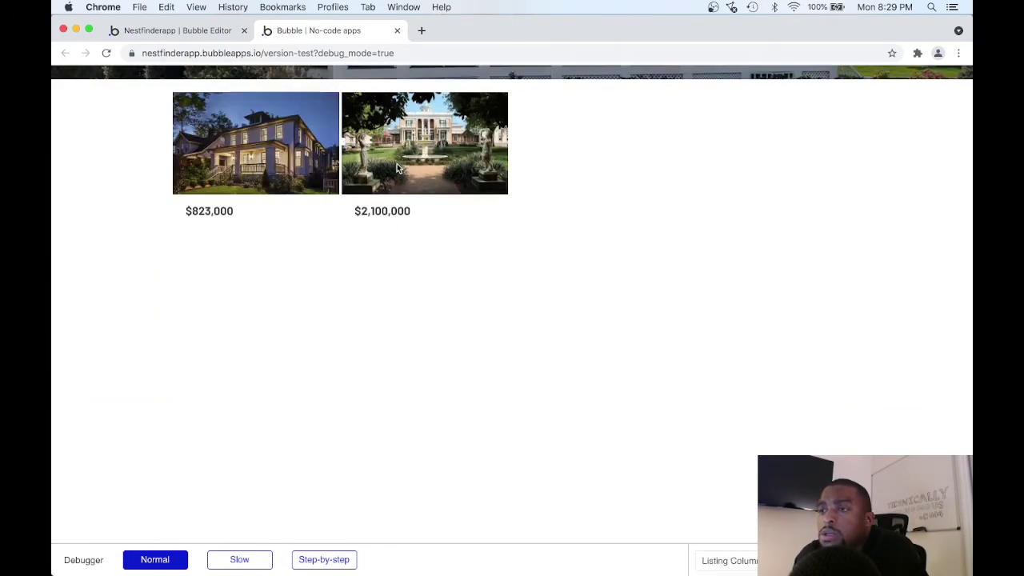
{"action": "left_click", "coordinate": [201, 32]}
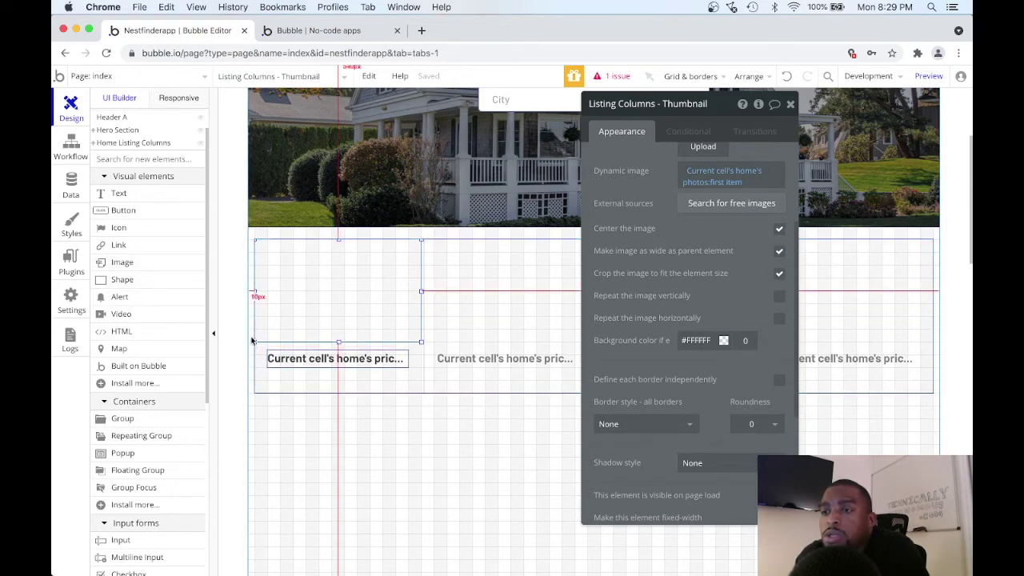
Select the listing thumbnail and price text together and group them in a Group.
{"action": "left_click", "coordinate": [296, 376]}
{"action": "left_click", "coordinate": [317, 320]}
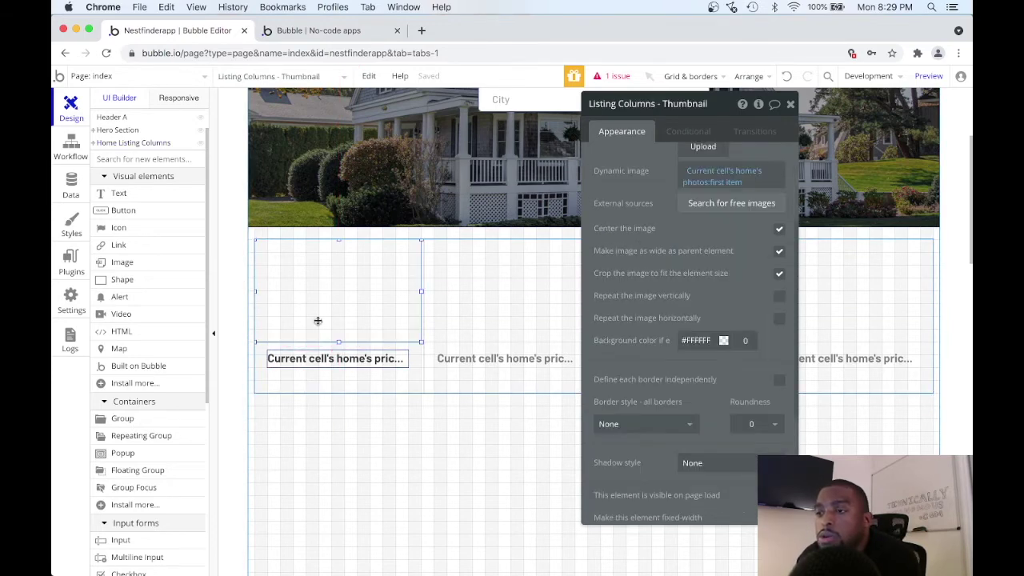
{"action": "left_click", "coordinate": [304, 360], "text": "shift"}
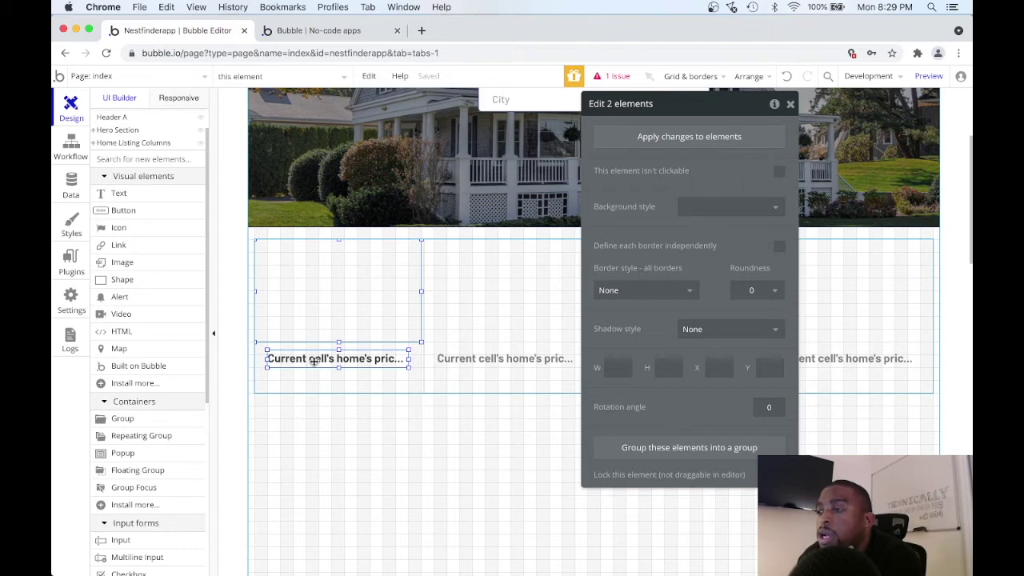
{"action": "right_click", "coordinate": [314, 360]}
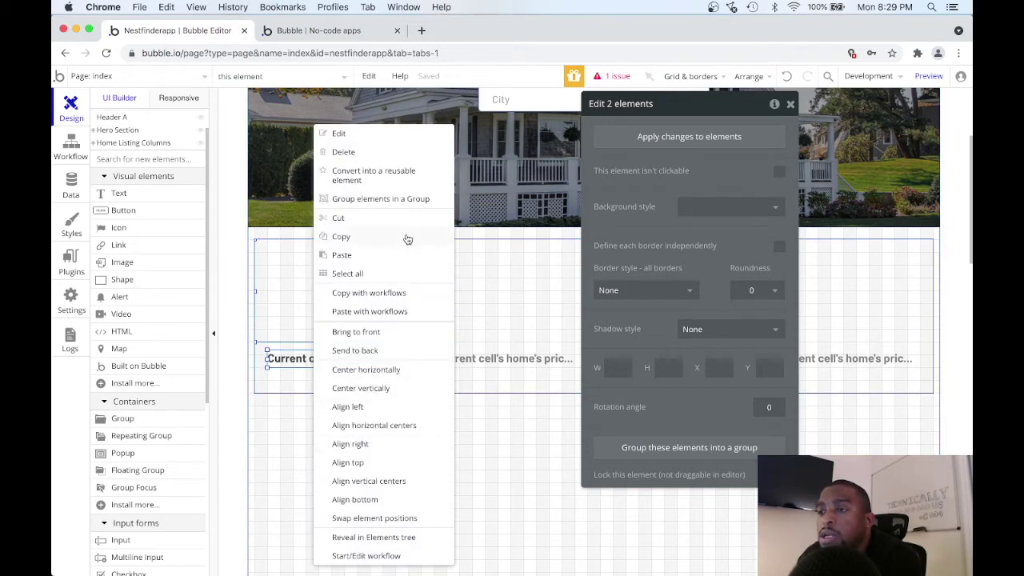
{"action": "left_click", "coordinate": [416, 201]}
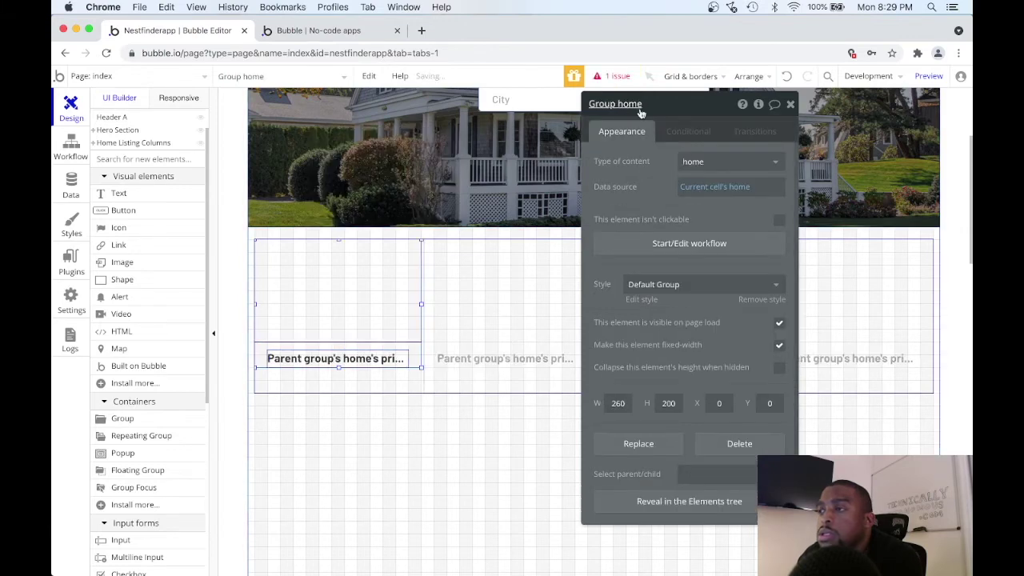
Rename the new group to 'Listing Column Card'.
{"action": "double_click", "coordinate": [632, 104]}
{"action": "triple_click", "coordinate": [636, 104]}
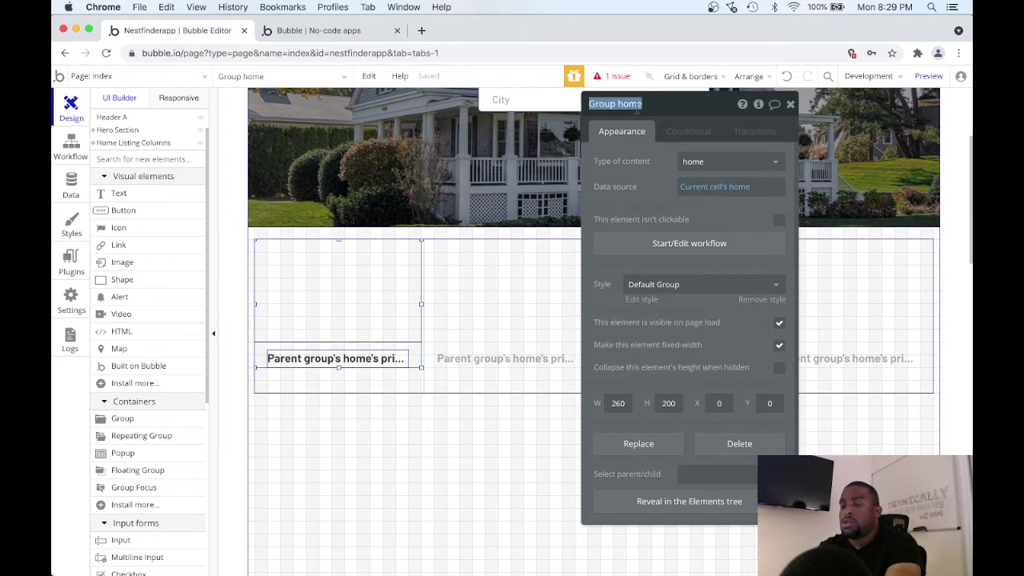
{"action": "type", "text": "Listing Column Card"}
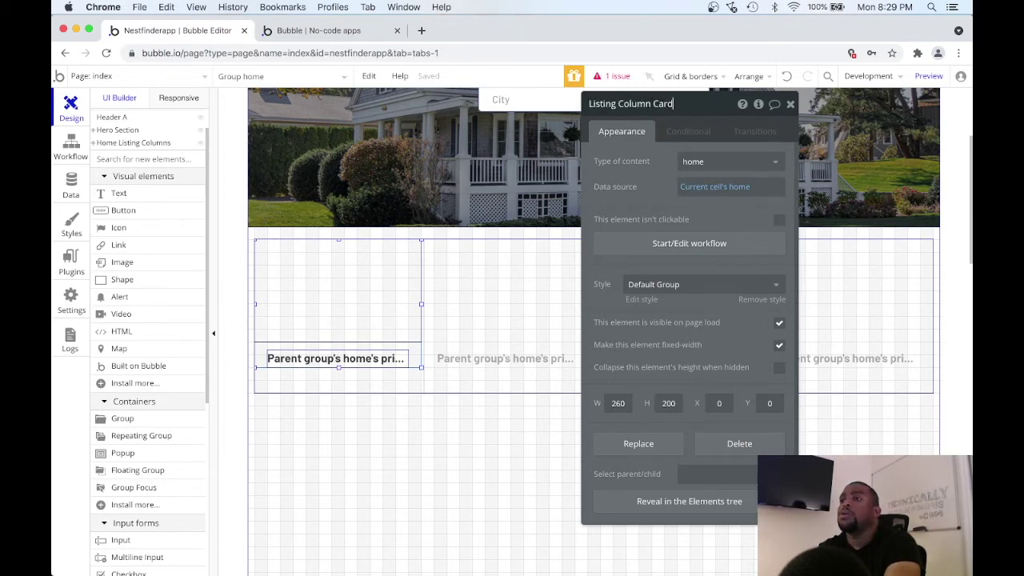
{"action": "key", "text": "Return"}
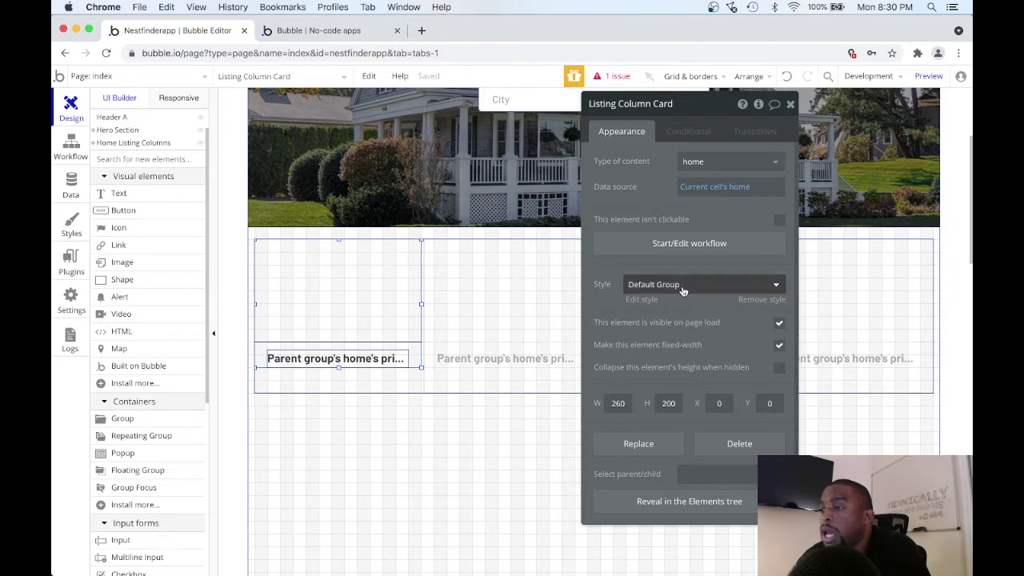
Remove the card's default style and give it a flat colour background with roundness 5.
{"action": "scroll", "coordinate": [681, 290], "scroll_direction": "down", "scroll_amount": 1}
{"action": "scroll", "coordinate": [682, 288], "scroll_direction": "up", "scroll_amount": 1}
{"action": "left_click", "coordinate": [746, 300]}
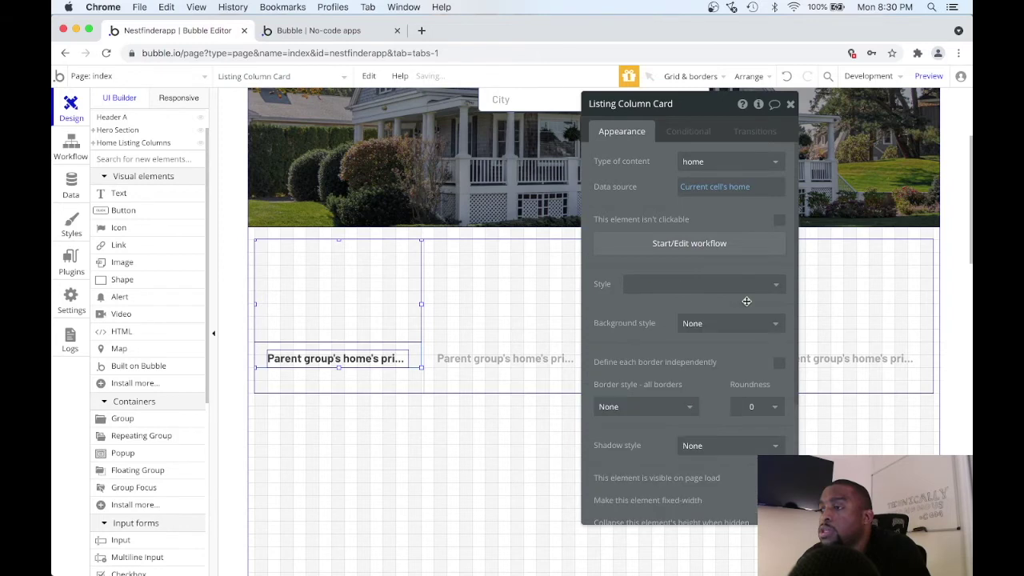
{"action": "left_click", "coordinate": [709, 325]}
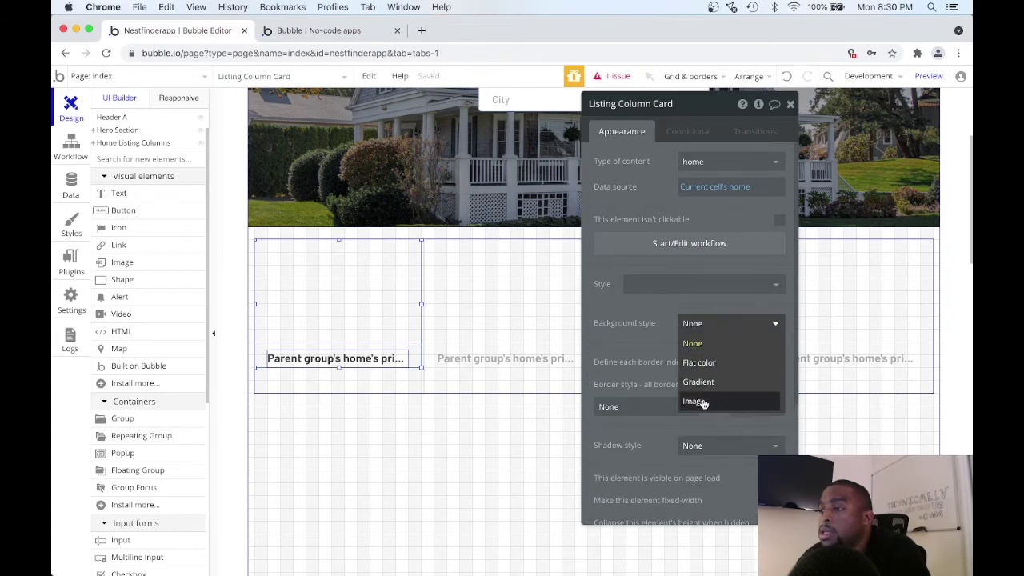
{"action": "left_click", "coordinate": [704, 362]}
{"action": "scroll", "coordinate": [723, 352], "scroll_direction": "down", "scroll_amount": 3}
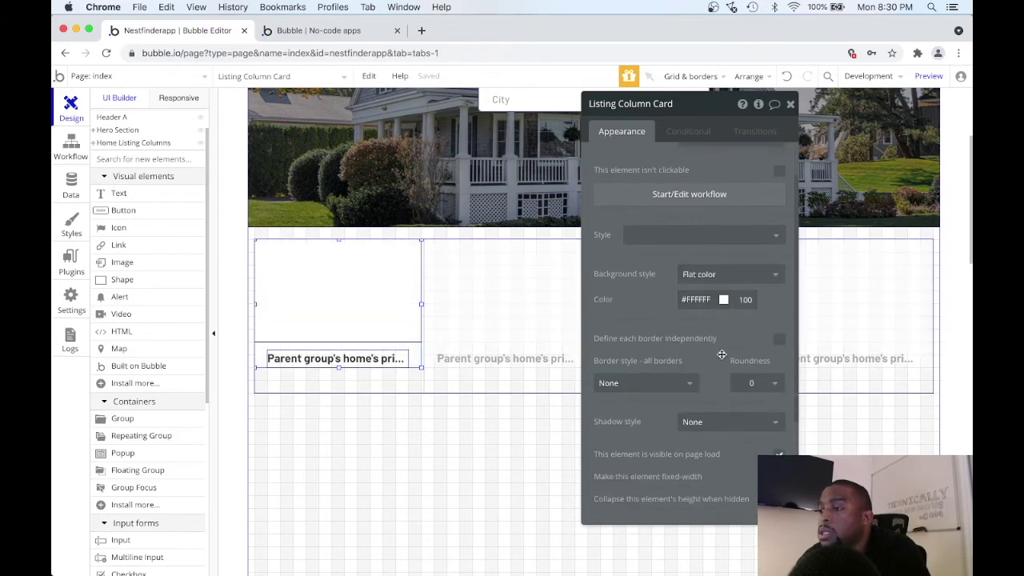
{"action": "left_click", "coordinate": [769, 320]}
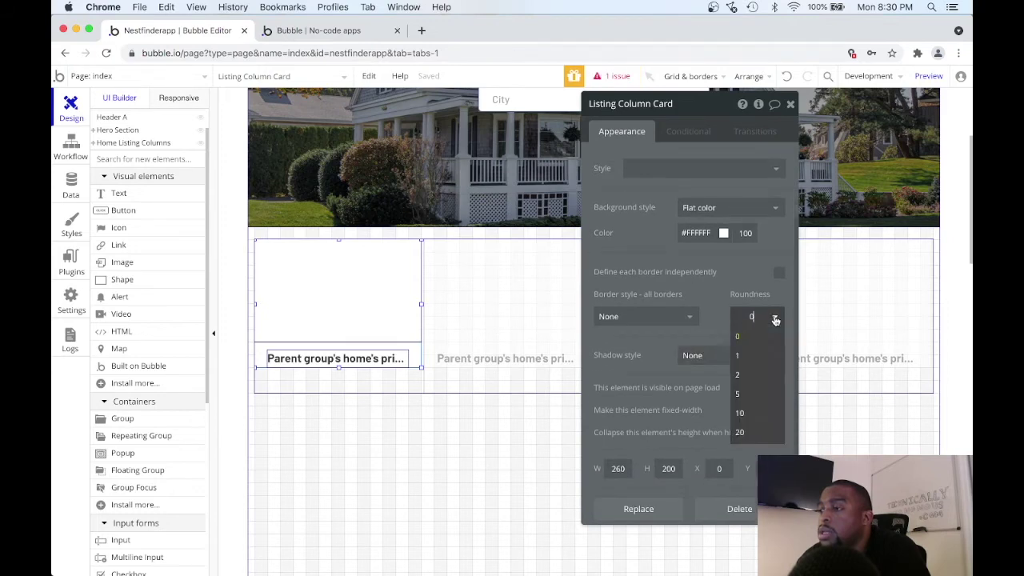
{"action": "left_click", "coordinate": [755, 395]}
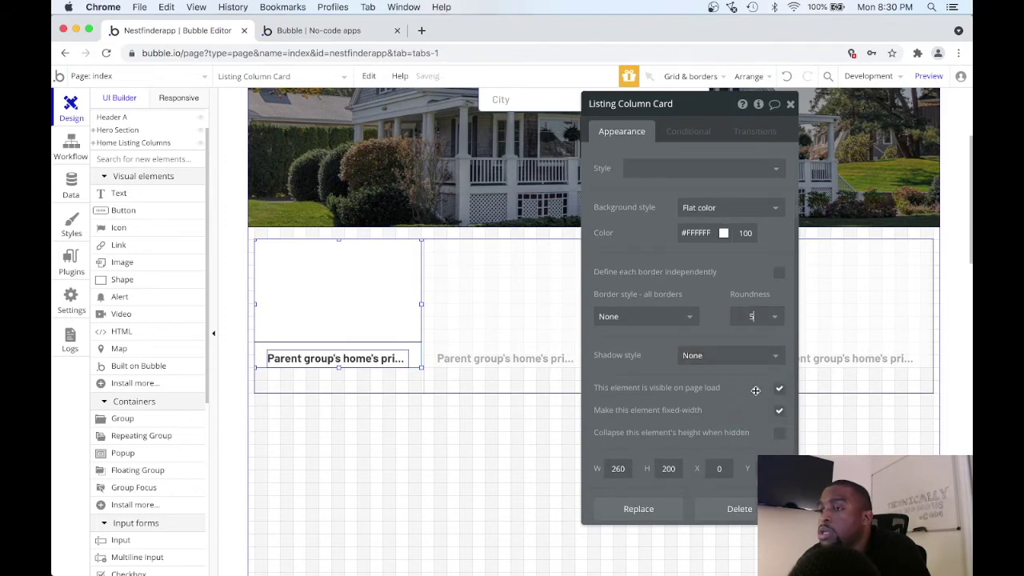
Add an outset shadow to the card with horizontal offset 0 and vertical offset 1.
{"action": "scroll", "coordinate": [723, 334], "scroll_direction": "down", "scroll_amount": 1}
{"action": "left_click", "coordinate": [722, 333]}
{"action": "left_click", "coordinate": [716, 362]}
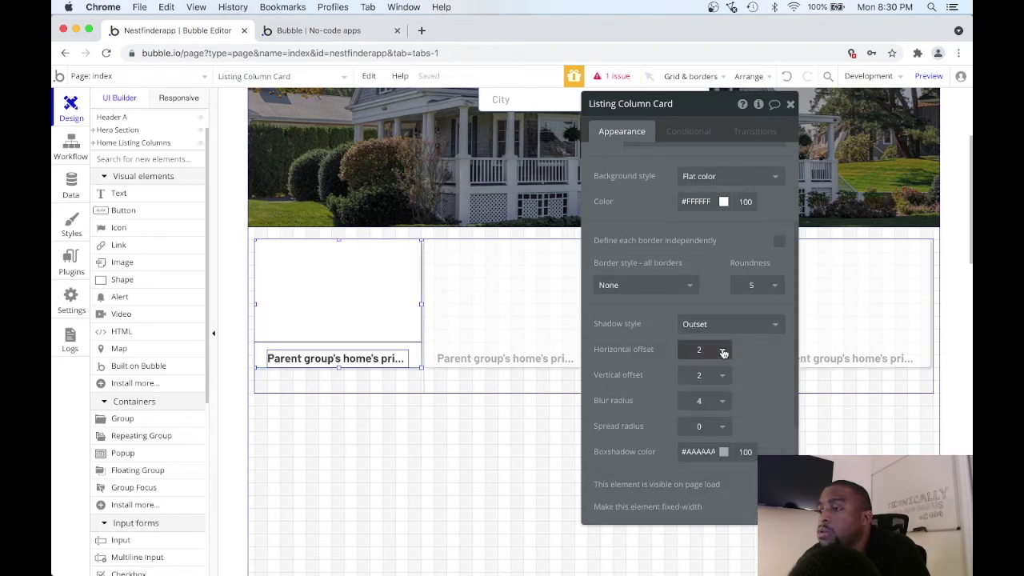
{"action": "left_click", "coordinate": [724, 353]}
{"action": "left_click", "coordinate": [690, 465]}
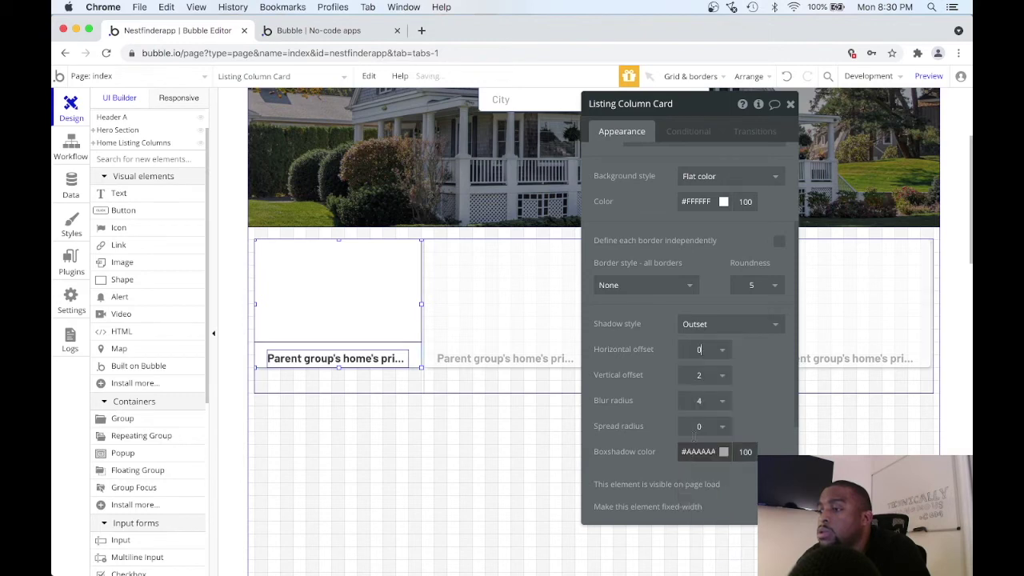
{"action": "left_click", "coordinate": [720, 375]}
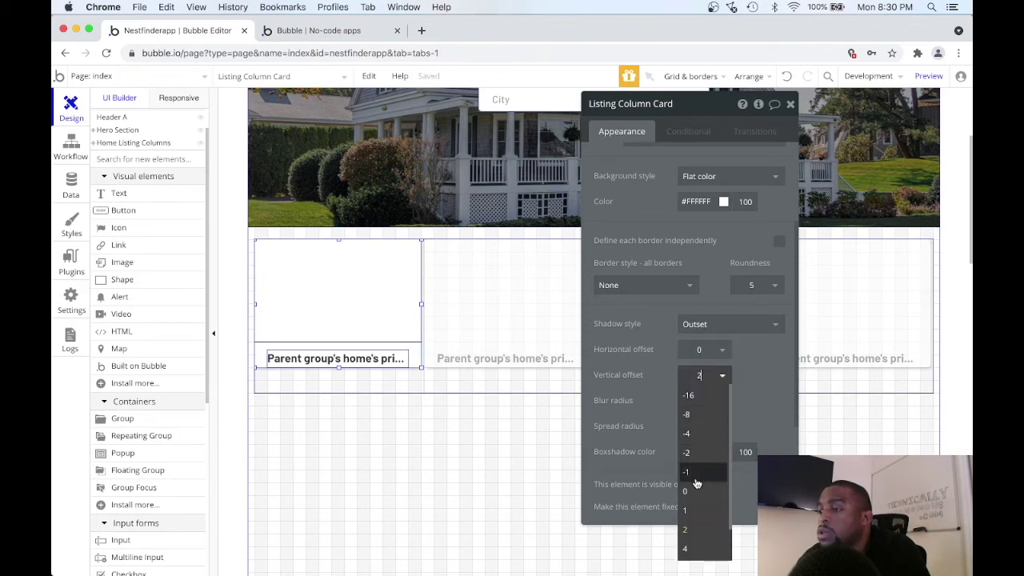
{"action": "left_click", "coordinate": [693, 510]}
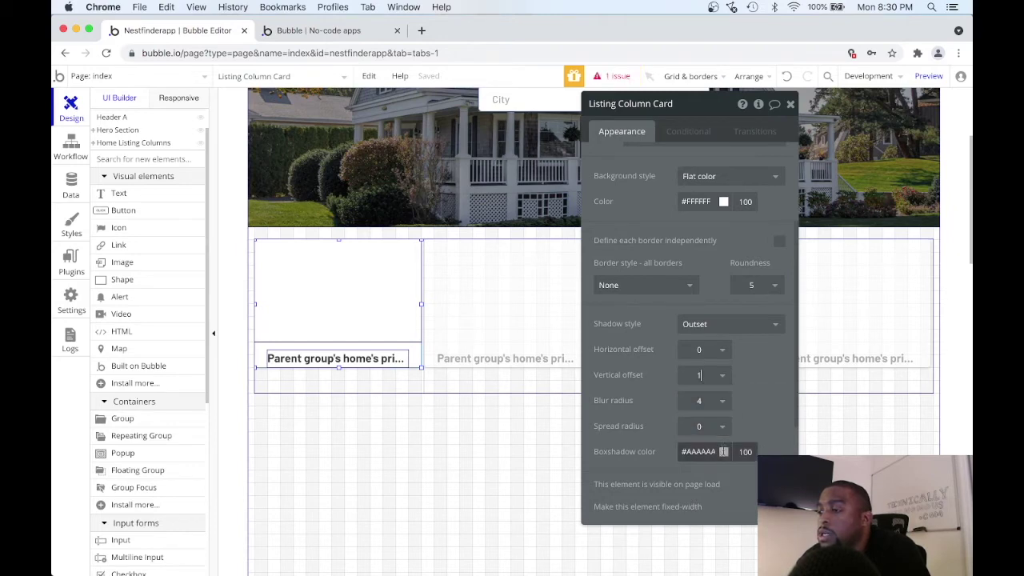
Set the shadow colour to grey #828282 at 59% opacity.
{"action": "left_click", "coordinate": [704, 451]}
{"action": "left_click_drag", "start_coordinate": [679, 494], "coordinate": [667, 543]}
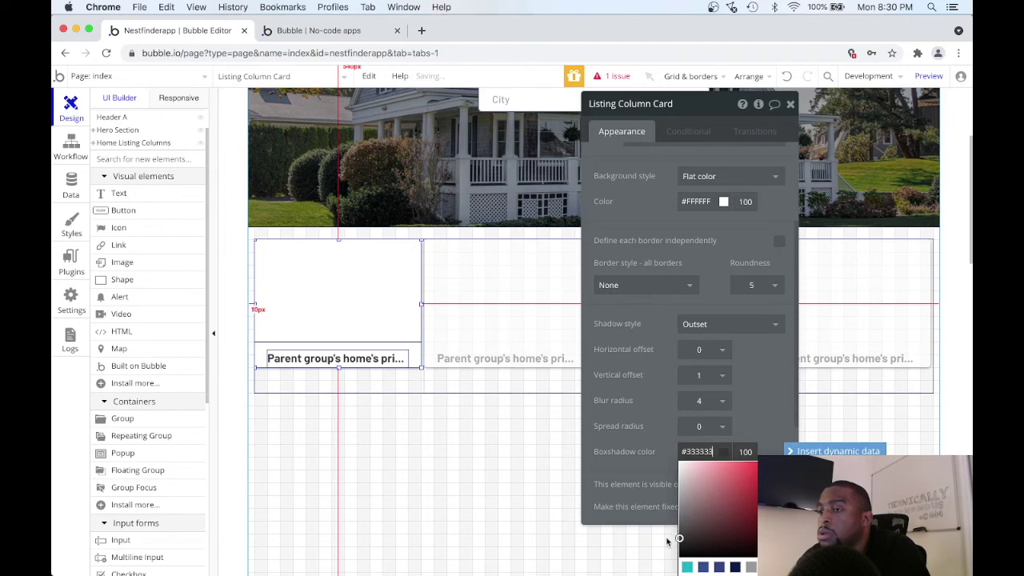
{"action": "left_click_drag", "start_coordinate": [691, 510], "coordinate": [677, 507]}
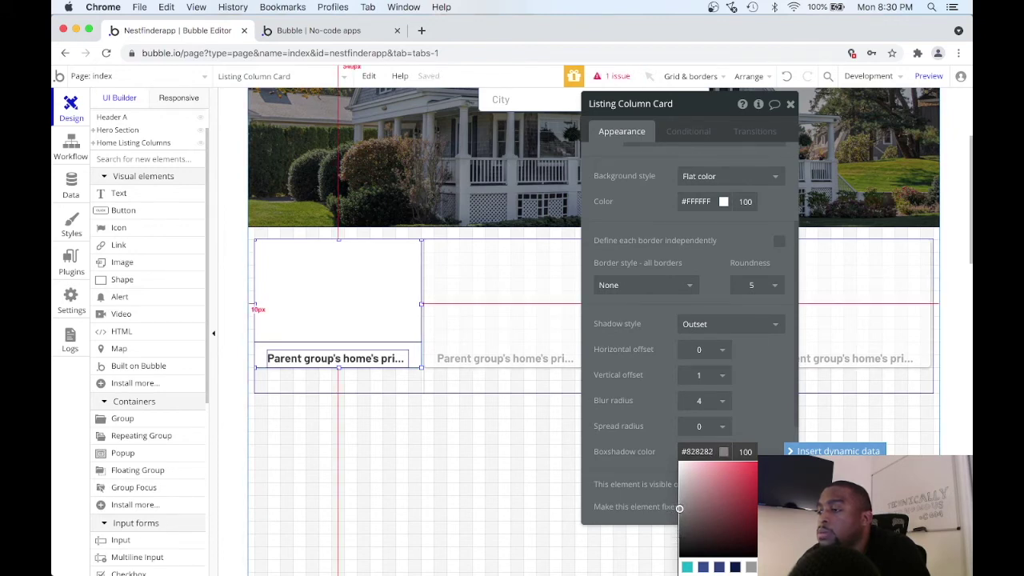
{"action": "left_click", "coordinate": [679, 508]}
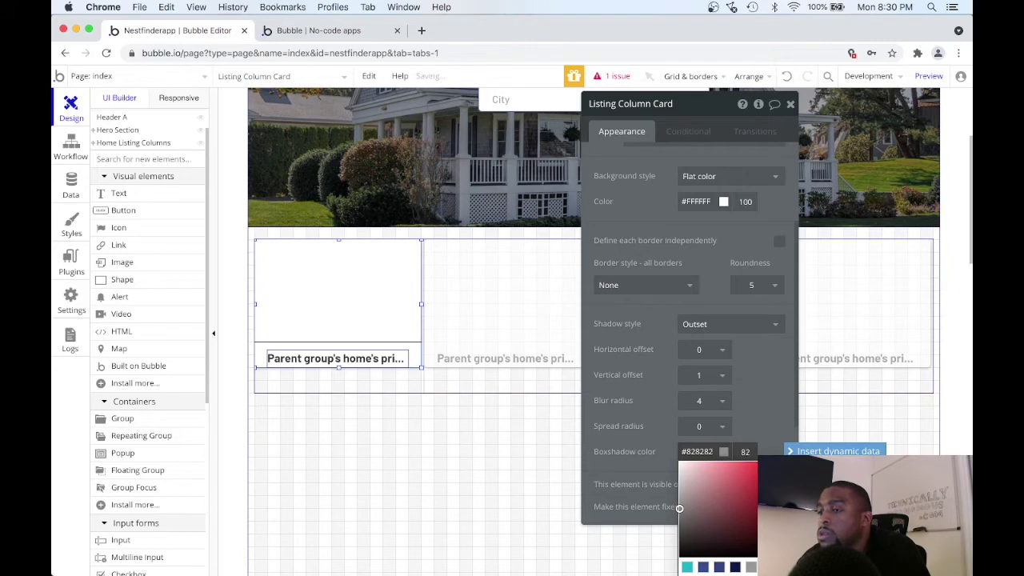
{"action": "key", "text": "Down"}
{"action": "key", "text": "Down"}
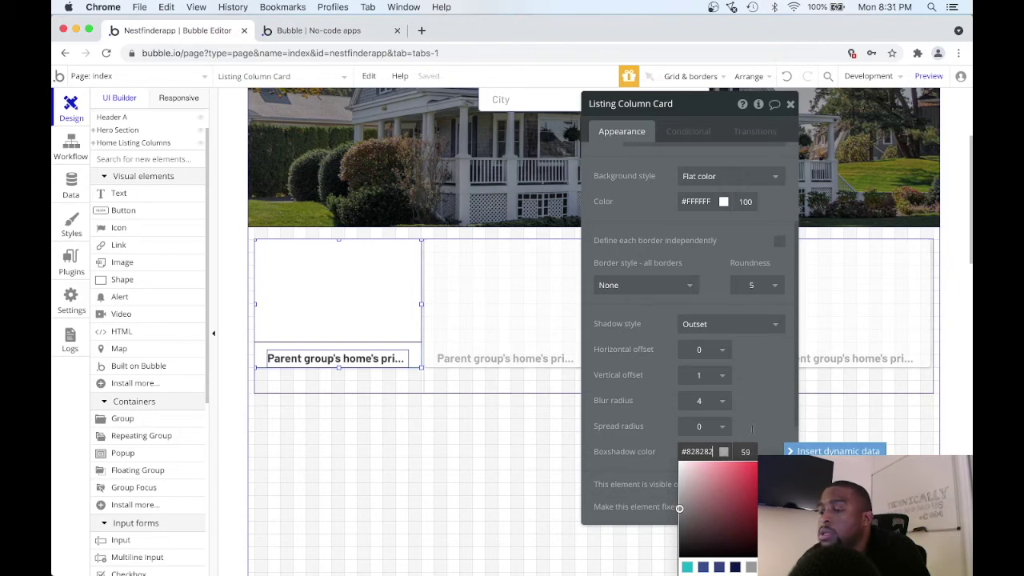
{"action": "left_click", "coordinate": [759, 383]}
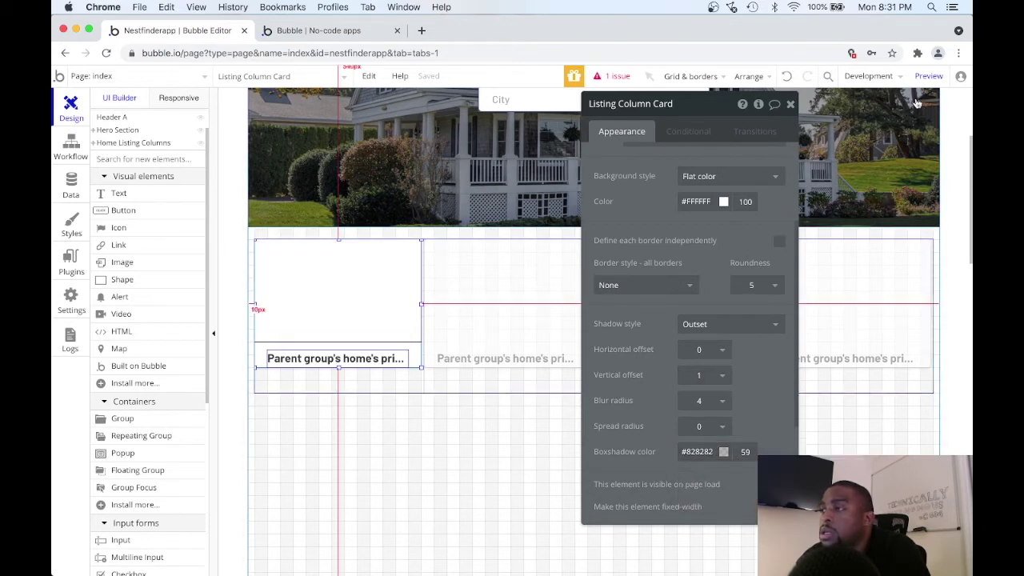
Preview the styled listing cards, then return to the editor and select the first thumbnail.
{"action": "left_click", "coordinate": [928, 77]}
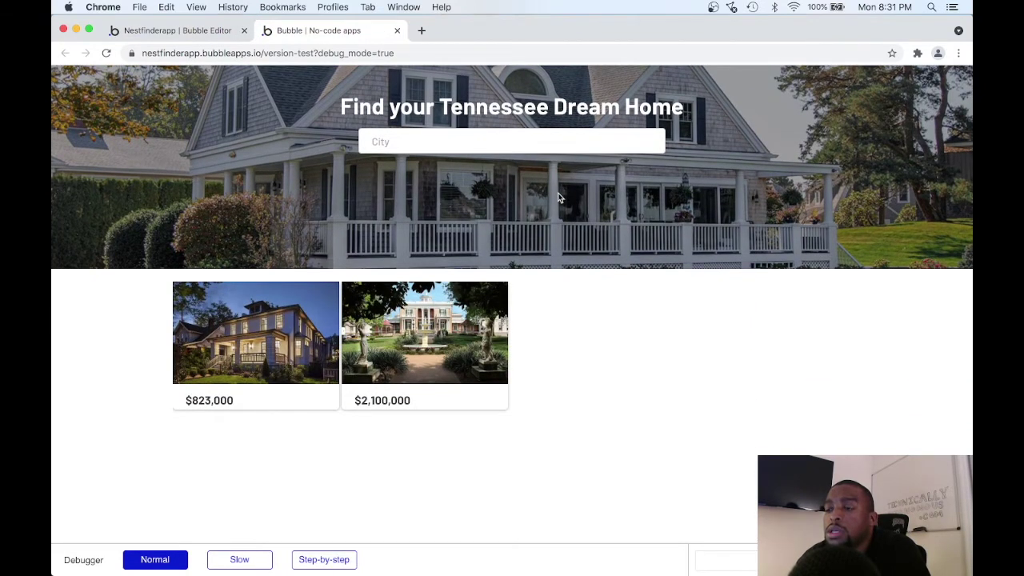
{"action": "left_click", "coordinate": [420, 136]}
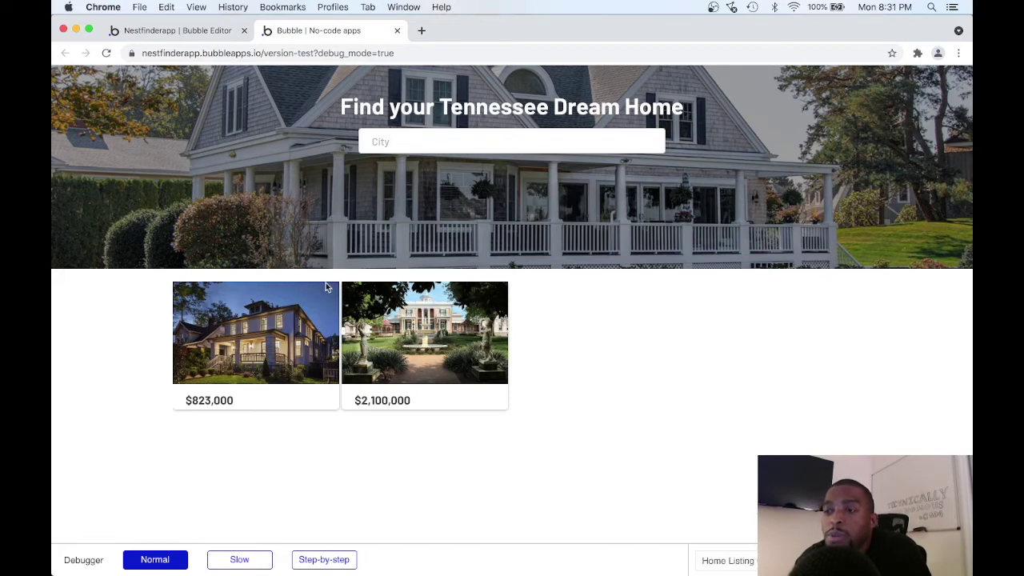
{"action": "left_click", "coordinate": [200, 30]}
{"action": "left_click", "coordinate": [387, 287]}
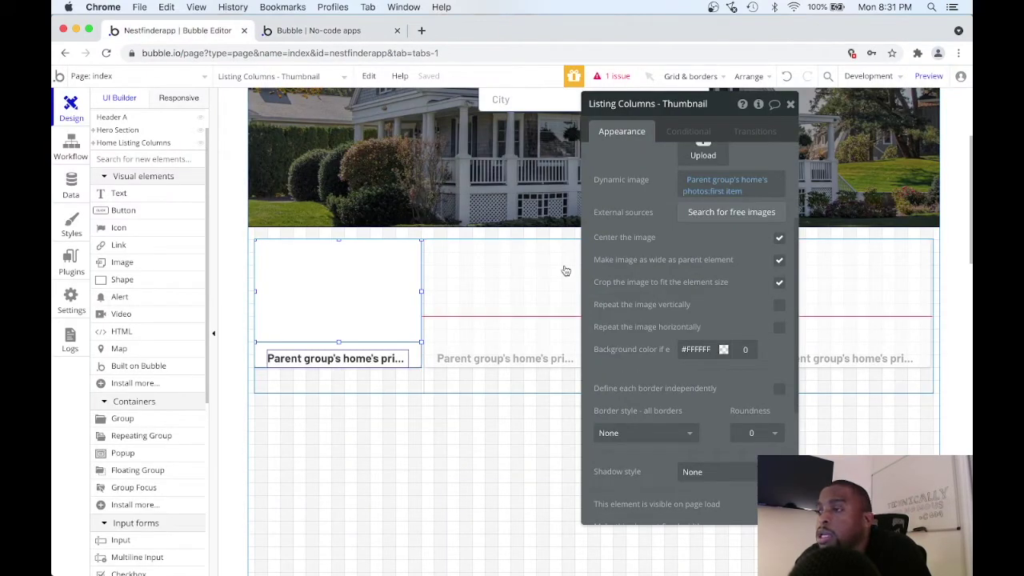
Make the thumbnail's borders independent and round its top-left corner to 5.
{"action": "scroll", "coordinate": [655, 293], "scroll_direction": "down", "scroll_amount": 5}
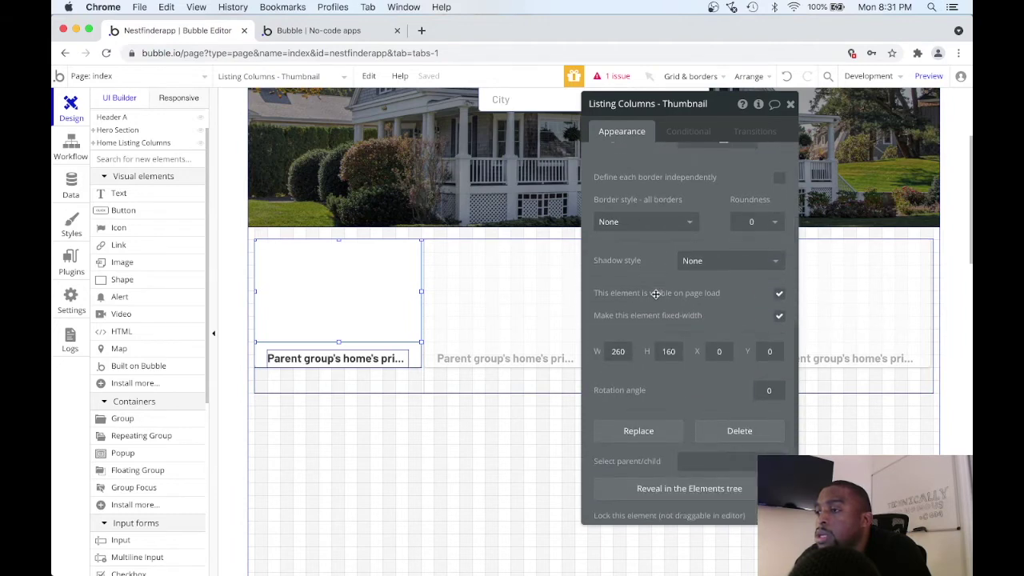
{"action": "scroll", "coordinate": [655, 293], "scroll_direction": "up", "scroll_amount": 5}
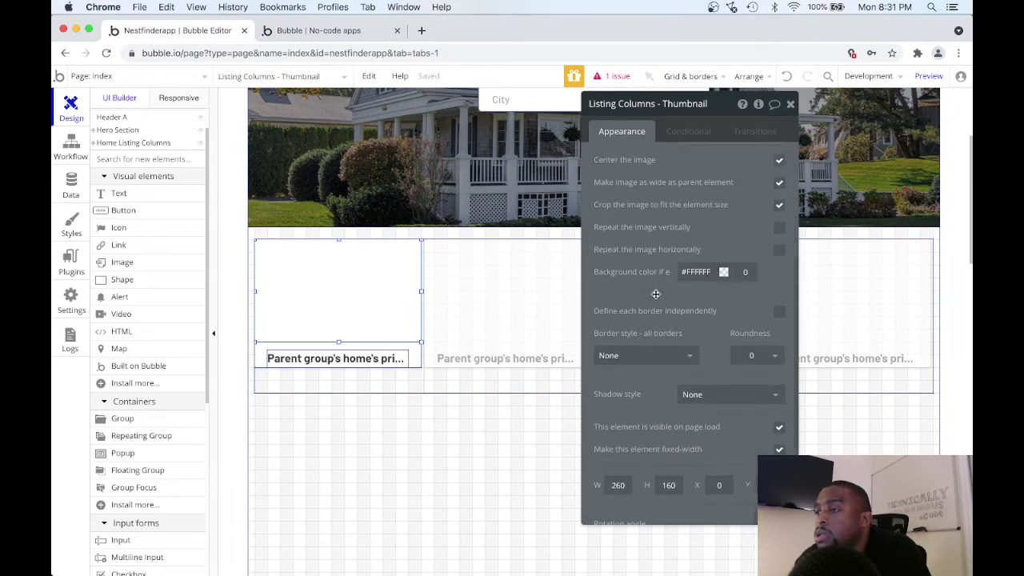
{"action": "scroll", "coordinate": [655, 294], "scroll_direction": "up", "scroll_amount": 2}
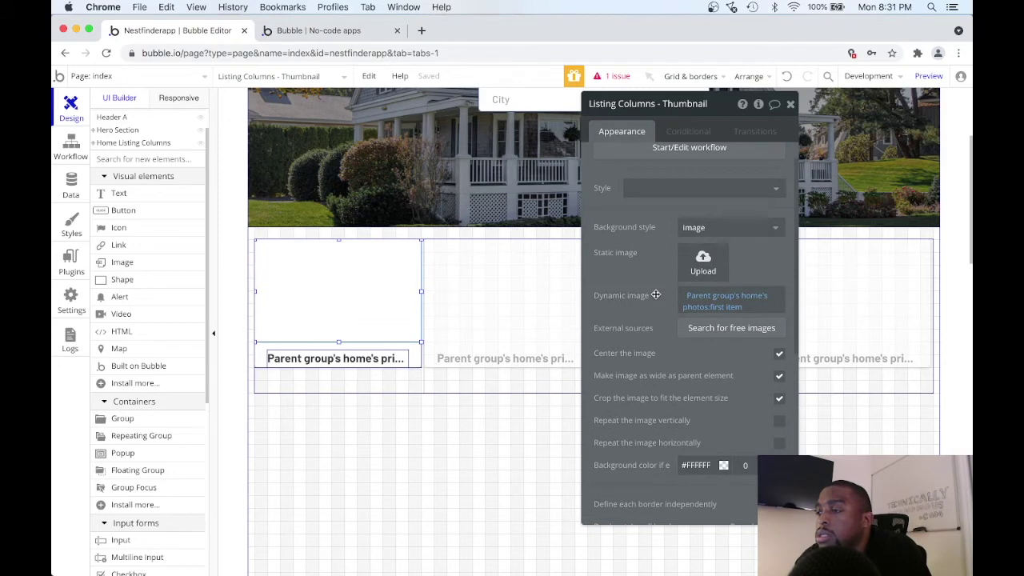
{"action": "scroll", "coordinate": [655, 294], "scroll_direction": "down", "scroll_amount": 3}
{"action": "scroll", "coordinate": [655, 294], "scroll_direction": "up", "scroll_amount": 4}
{"action": "scroll", "coordinate": [655, 293], "scroll_direction": "down", "scroll_amount": 6}
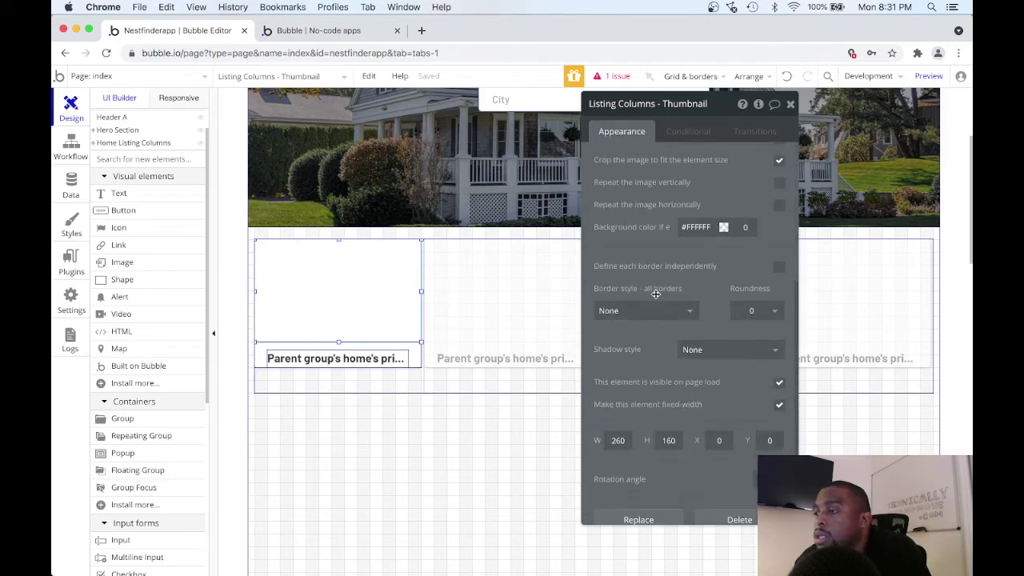
{"action": "left_click", "coordinate": [780, 268]}
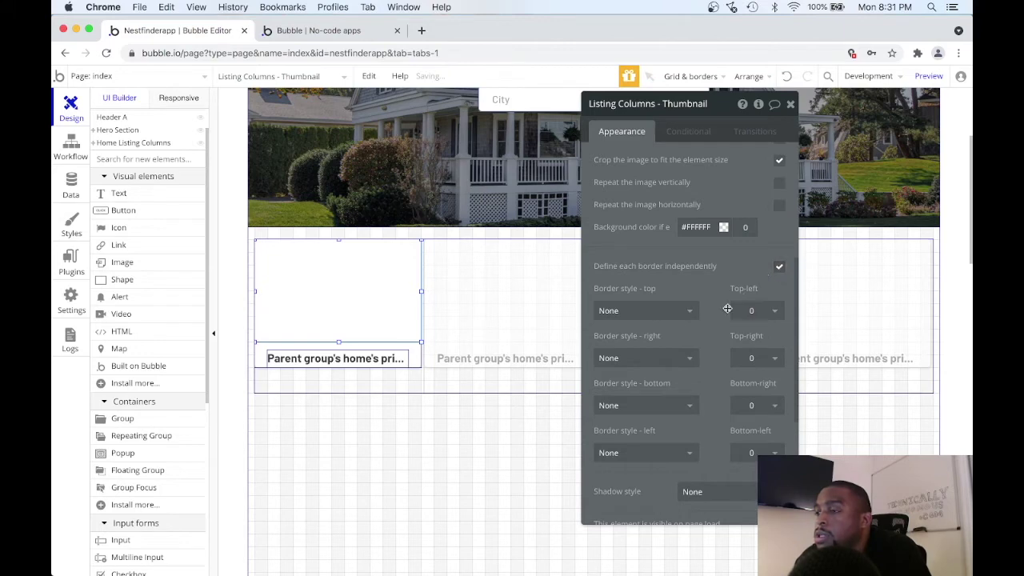
{"action": "left_click", "coordinate": [772, 313]}
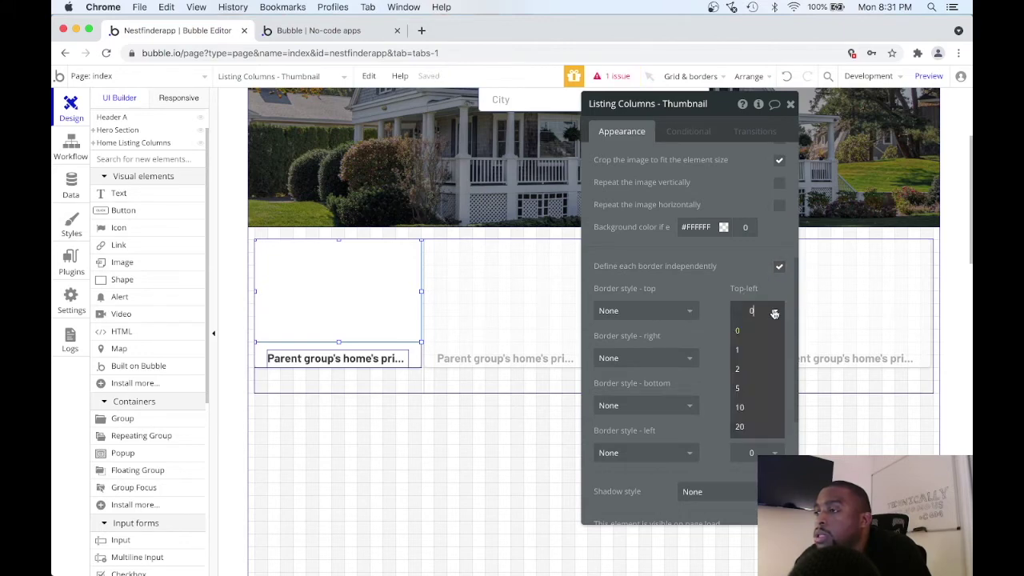
{"action": "left_click", "coordinate": [751, 386]}
Round the thumbnail's top-right corner to 5, then check the cards in the preview.
{"action": "left_click", "coordinate": [774, 358]}
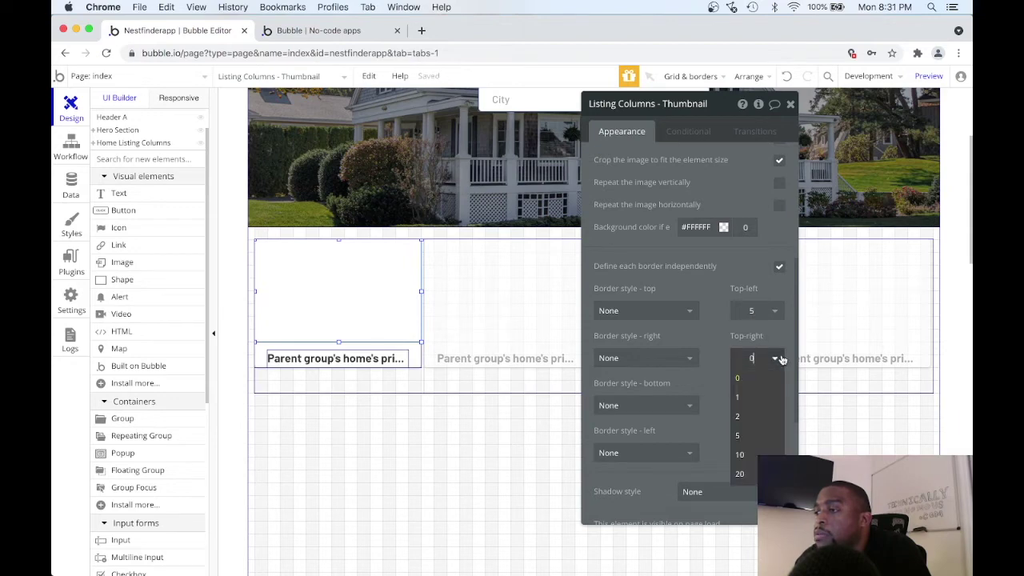
{"action": "left_click", "coordinate": [755, 437]}
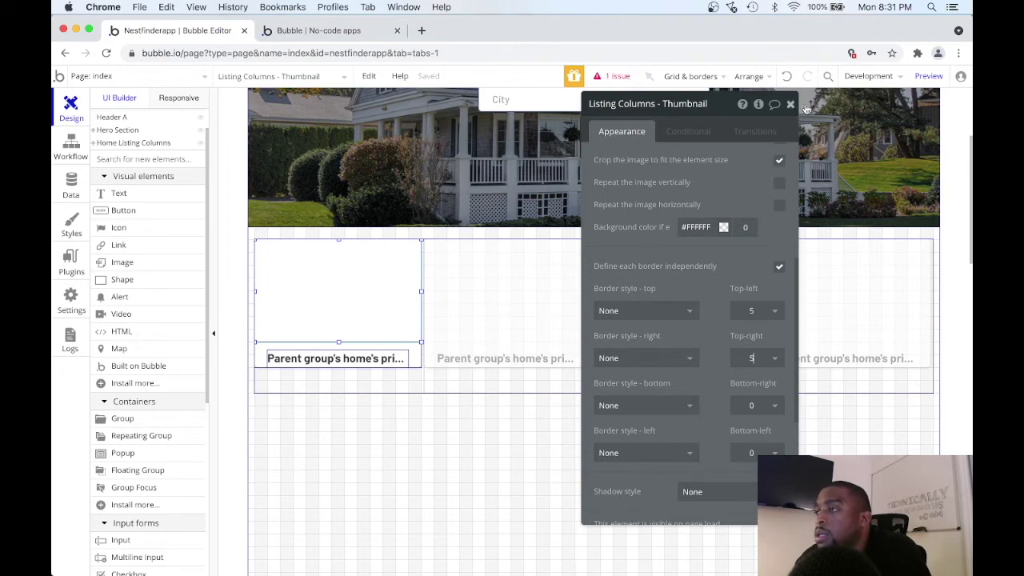
{"action": "left_click", "coordinate": [928, 76]}
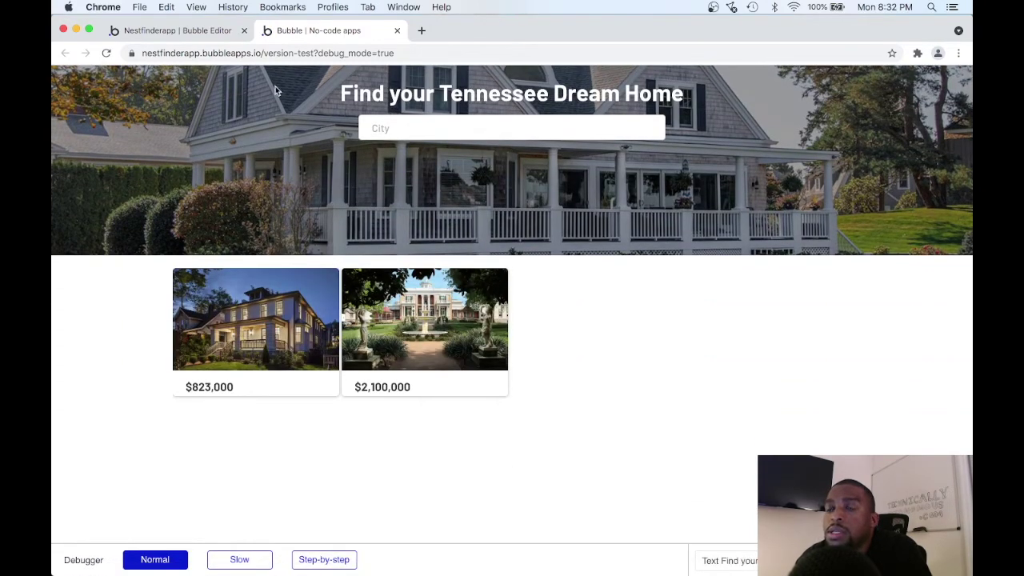
{"action": "left_click", "coordinate": [212, 32]}
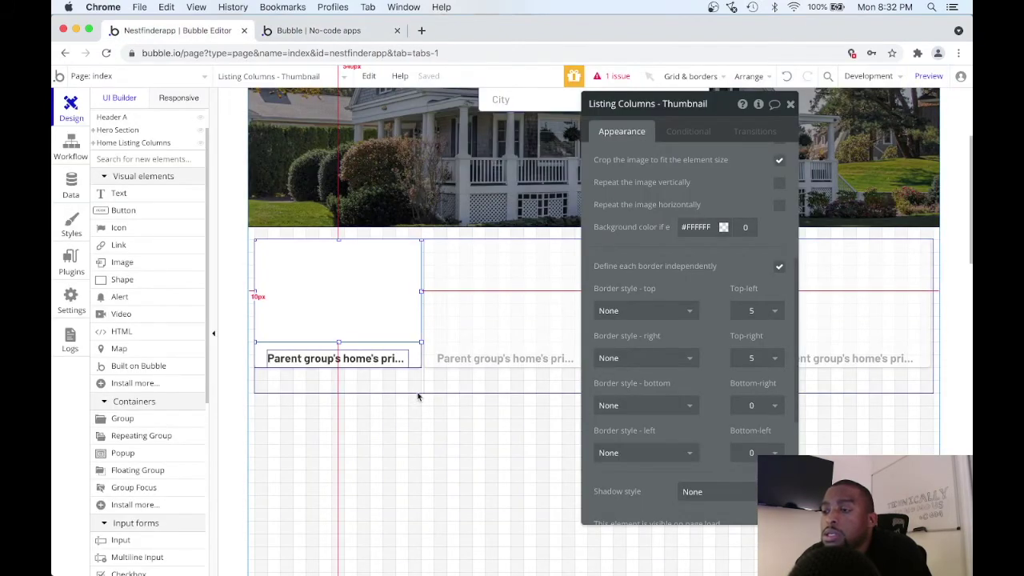
Make the Listing Column Card 240 px tall and draw a new text element below the price.
{"action": "left_click_drag", "start_coordinate": [723, 111], "coordinate": [888, 106]}
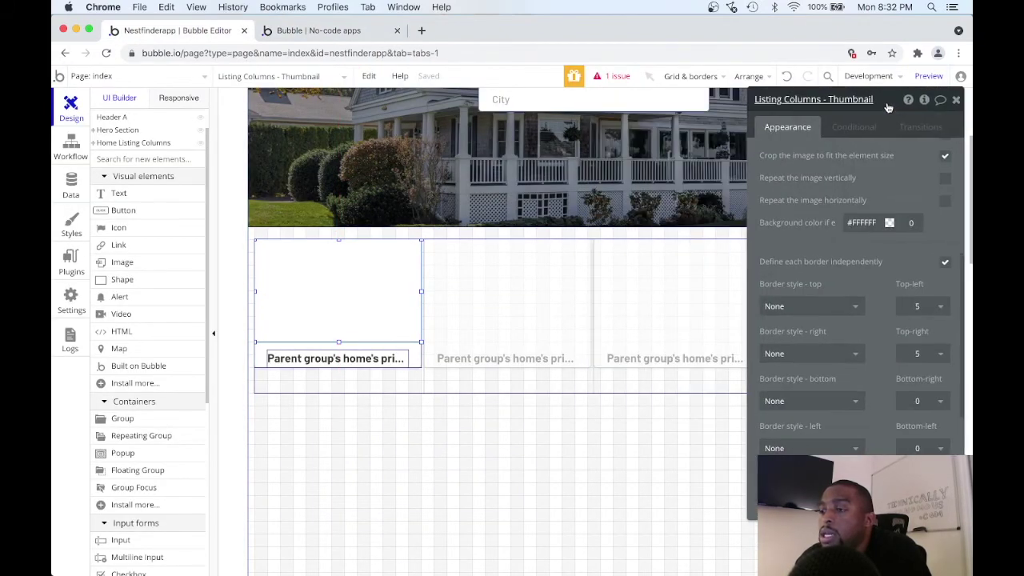
{"action": "left_click", "coordinate": [432, 389]}
{"action": "left_click", "coordinate": [364, 330]}
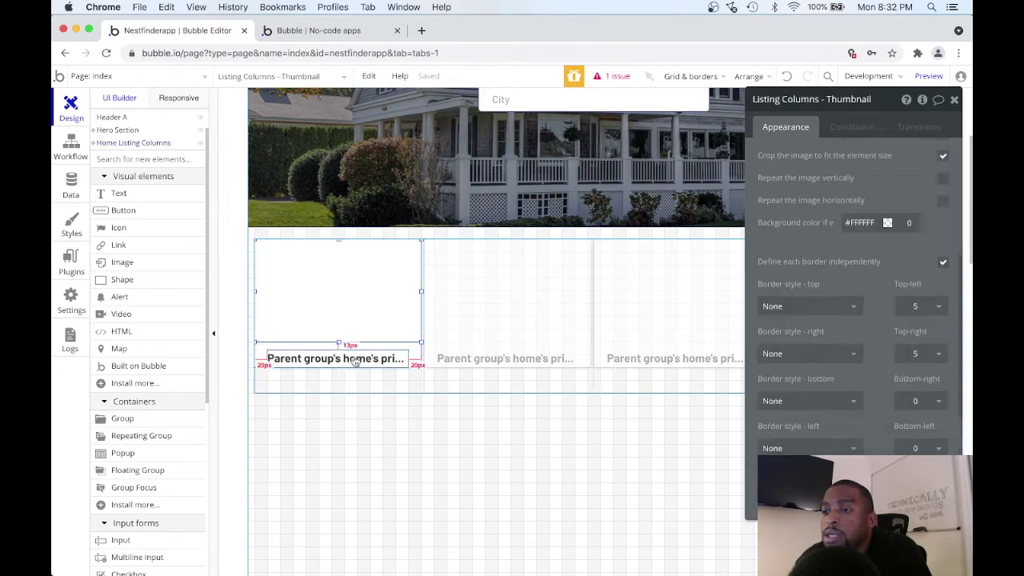
{"action": "left_click", "coordinate": [258, 358]}
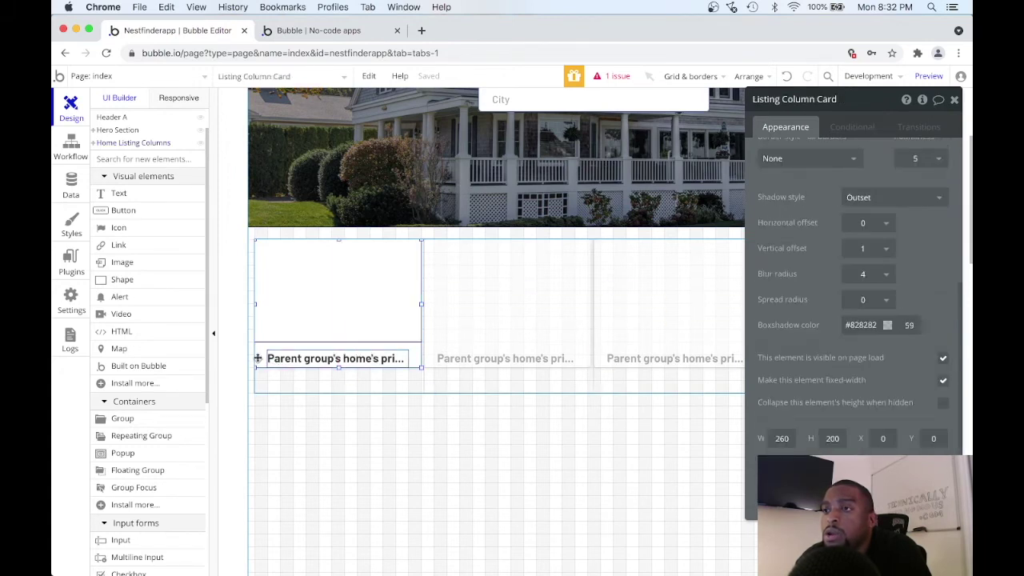
{"action": "left_click_drag", "start_coordinate": [338, 367], "coordinate": [339, 392]}
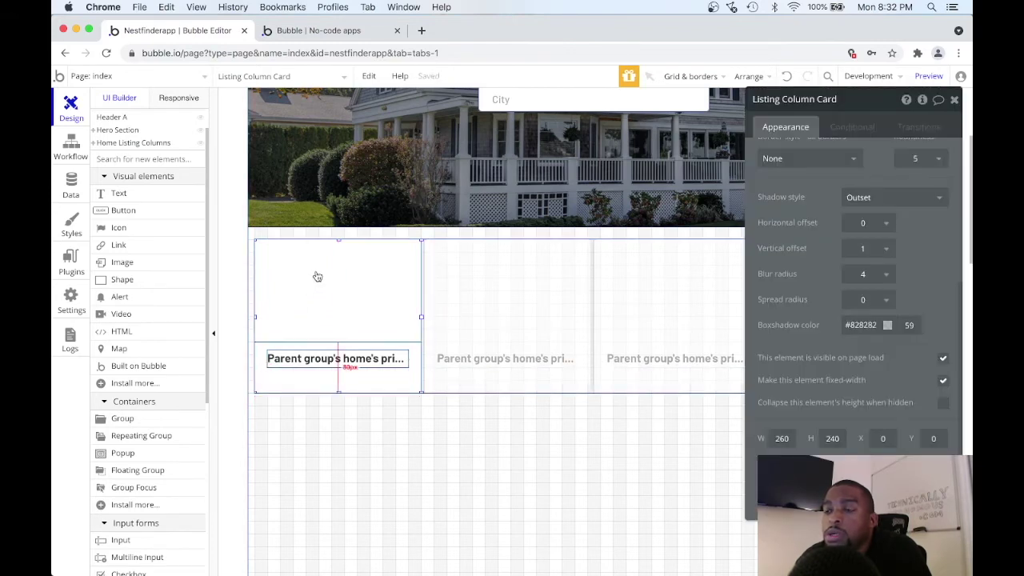
{"action": "left_click", "coordinate": [144, 193]}
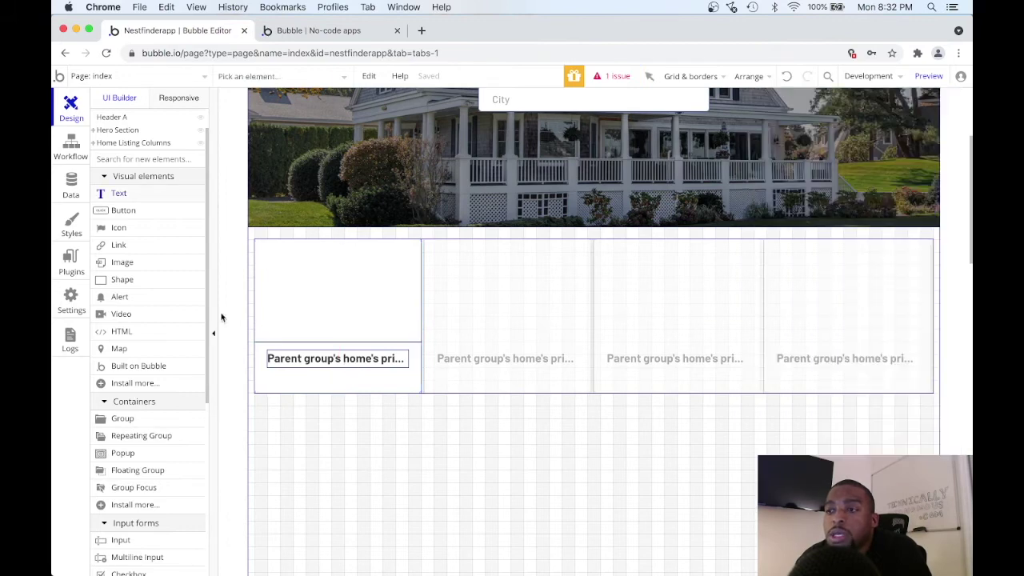
{"action": "left_click_drag", "start_coordinate": [268, 372], "coordinate": [303, 384]}
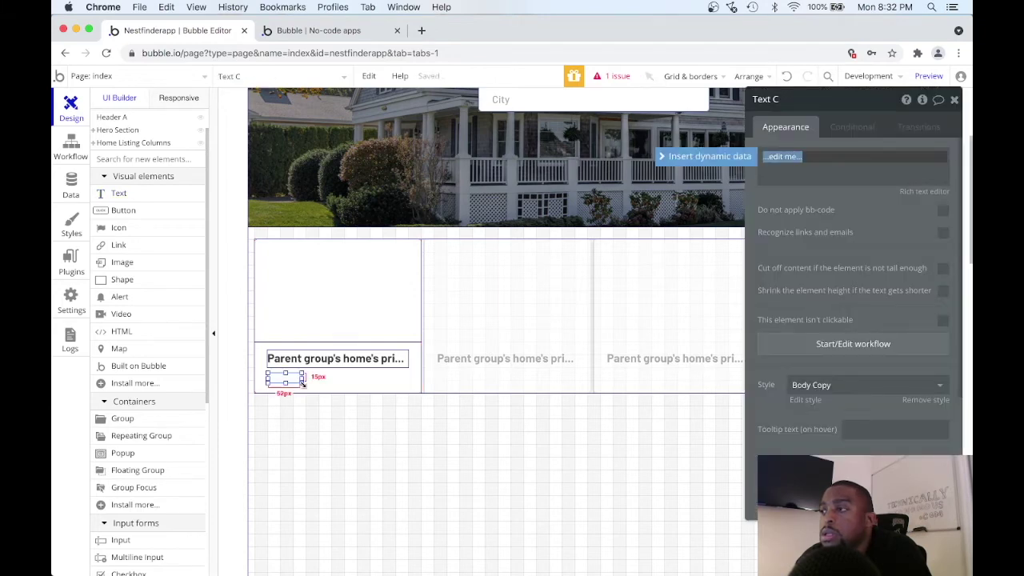
Set the new text to Parent group's home's number_of_bedrooms followed by the label 'Bed'.
{"action": "left_click", "coordinate": [724, 155]}
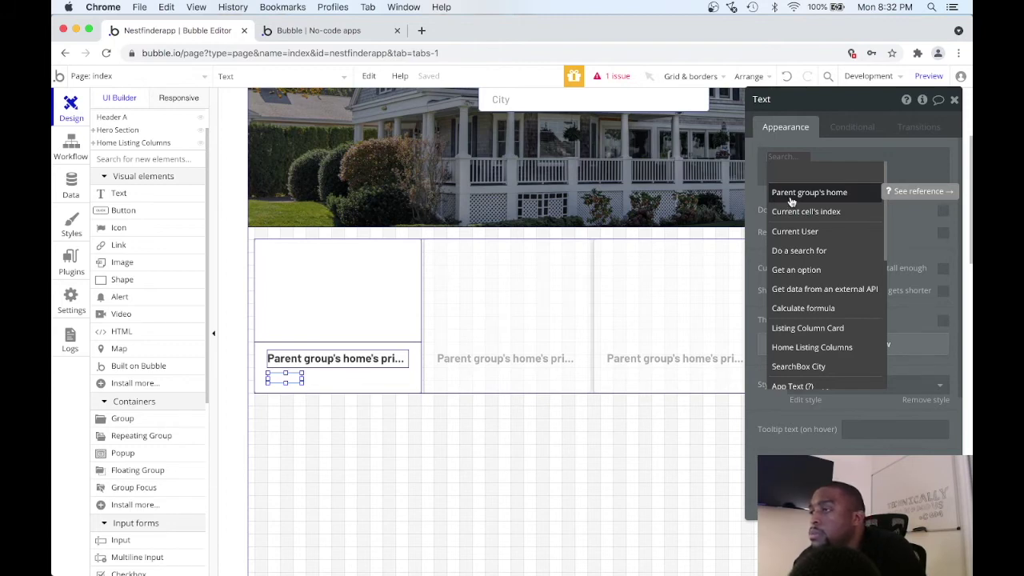
{"action": "left_click", "coordinate": [790, 193]}
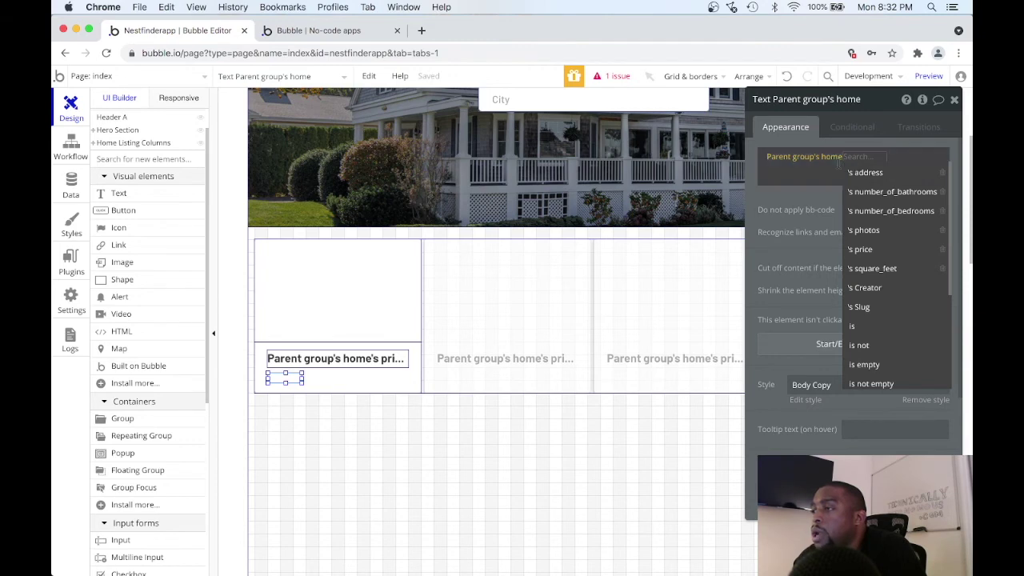
{"action": "left_click", "coordinate": [868, 213]}
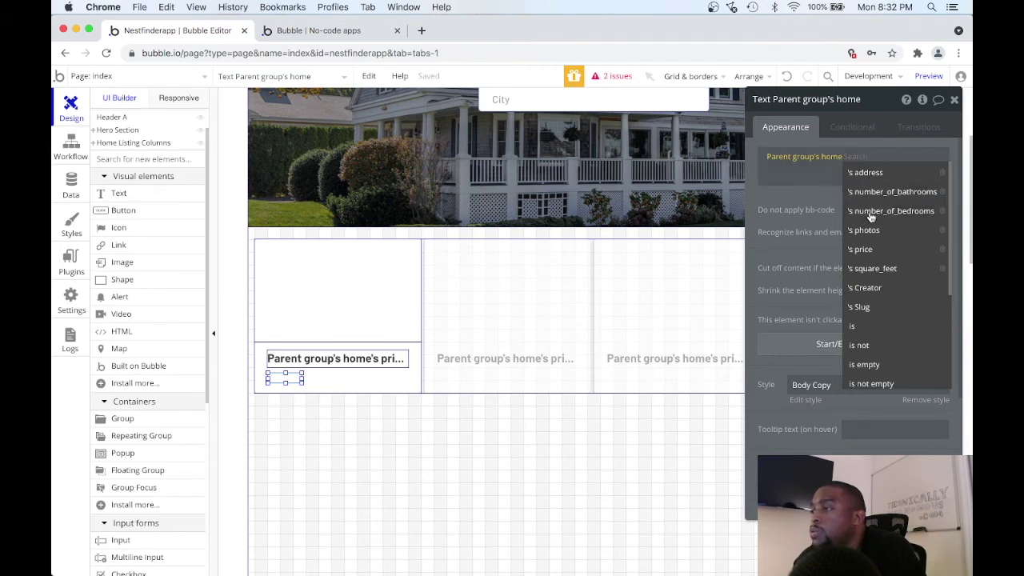
{"action": "left_click", "coordinate": [808, 174]}
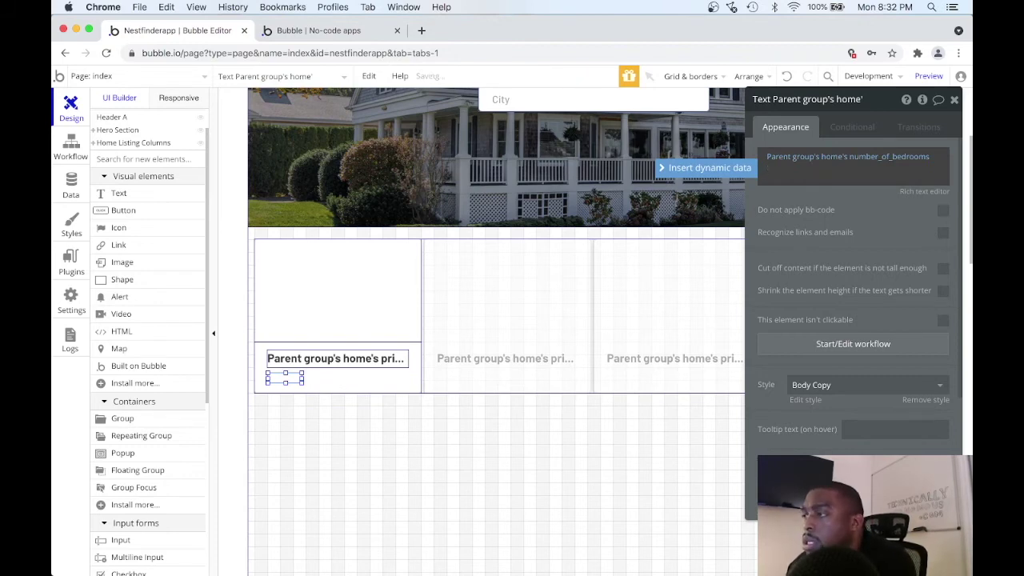
{"action": "type", "text": "Bed"}
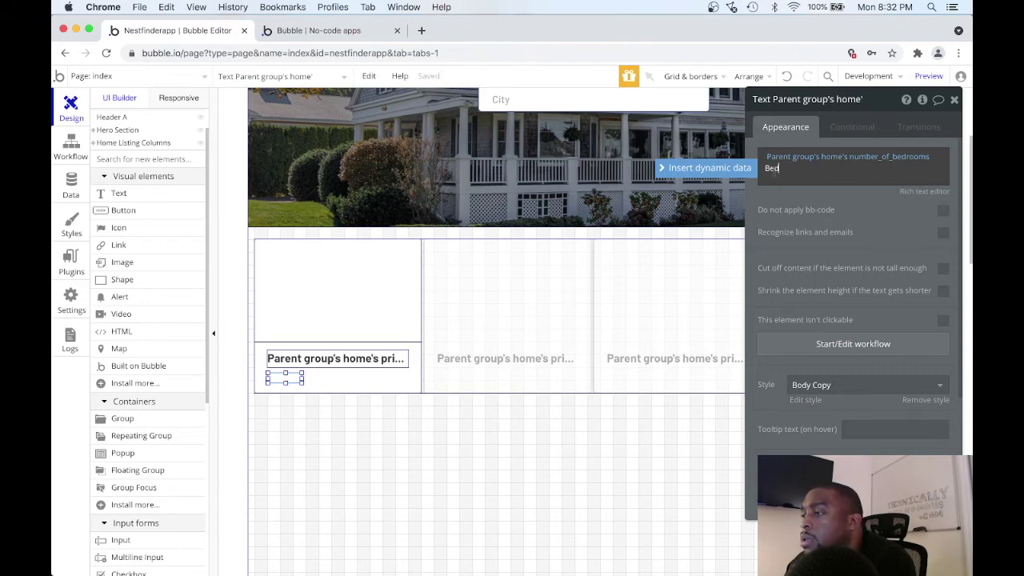
{"action": "key", "text": "alt+shift+Left"}
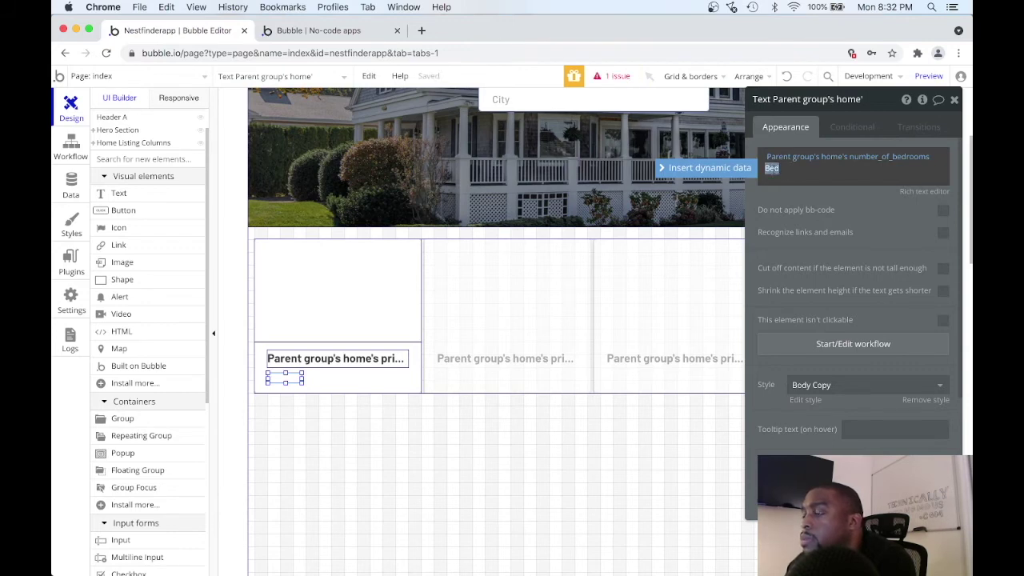
{"action": "left_click", "coordinate": [953, 101]}
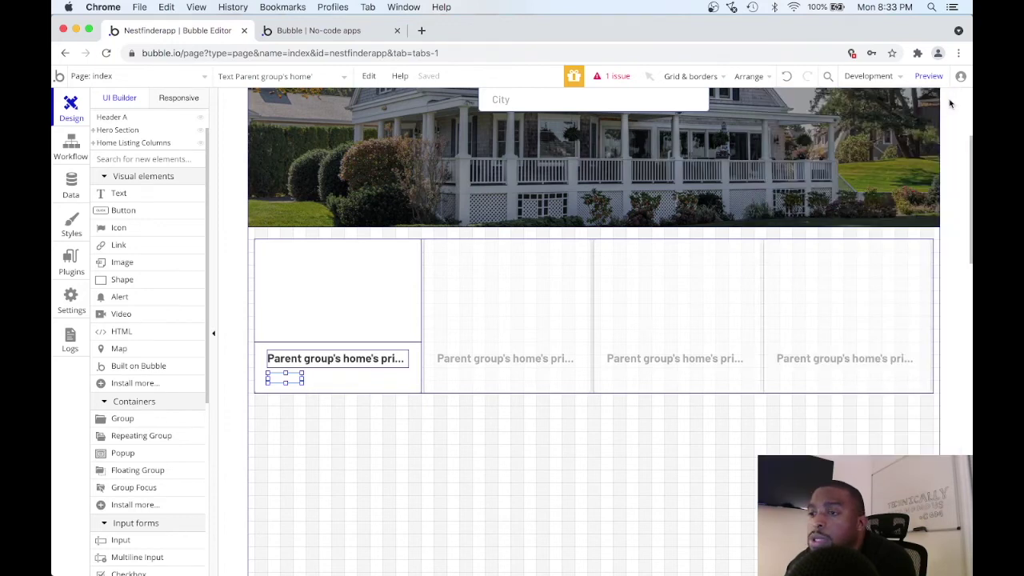
Paste two copies of the number_of_bedrooms Bed text beside the original, then open the middle copy's settings.
{"action": "left_click_drag", "start_coordinate": [296, 380], "coordinate": [330, 378]}
{"action": "left_click", "coordinate": [312, 388]}
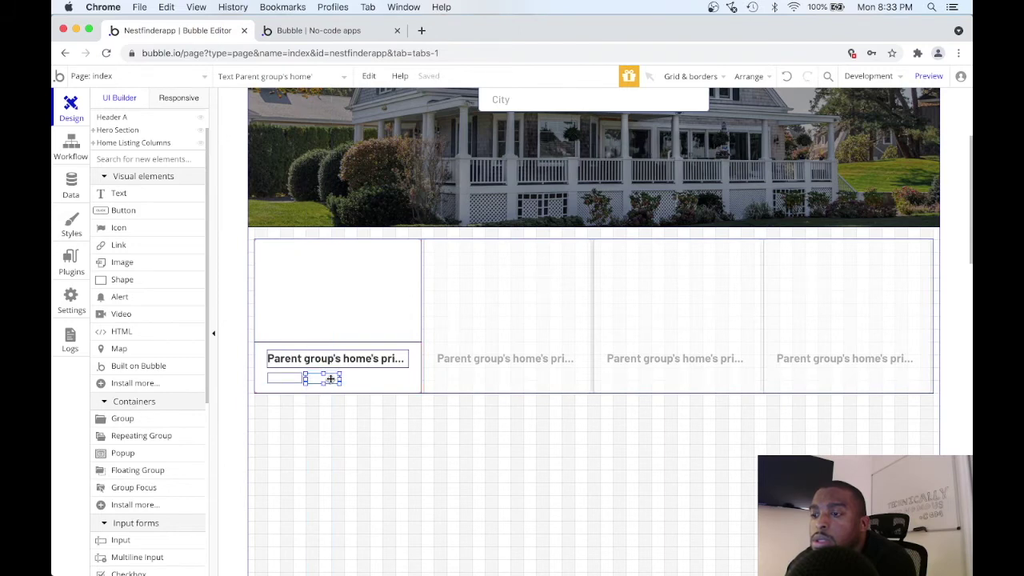
{"action": "mouse_move", "coordinate": [330, 378]}
{"action": "left_mouse_down"}
{"action": "mouse_move", "coordinate": [333, 392]}
{"action": "mouse_move", "coordinate": [331, 380]}
{"action": "mouse_move", "coordinate": [343, 385]}
{"action": "left_mouse_up"}
{"action": "left_click", "coordinate": [340, 382]}
{"action": "key", "text": "super+v"}
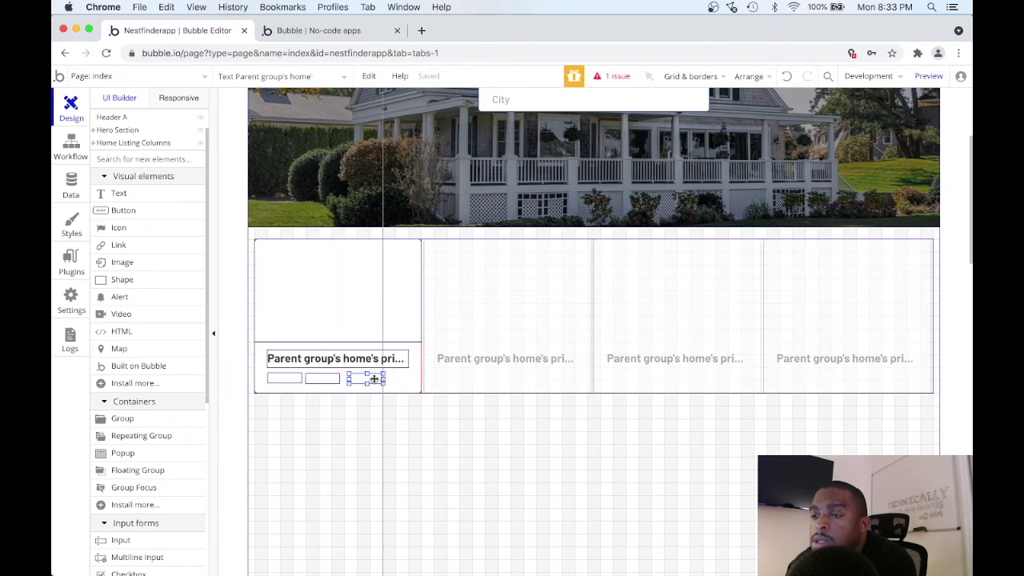
{"action": "left_click", "coordinate": [374, 380]}
{"action": "left_click", "coordinate": [326, 378]}
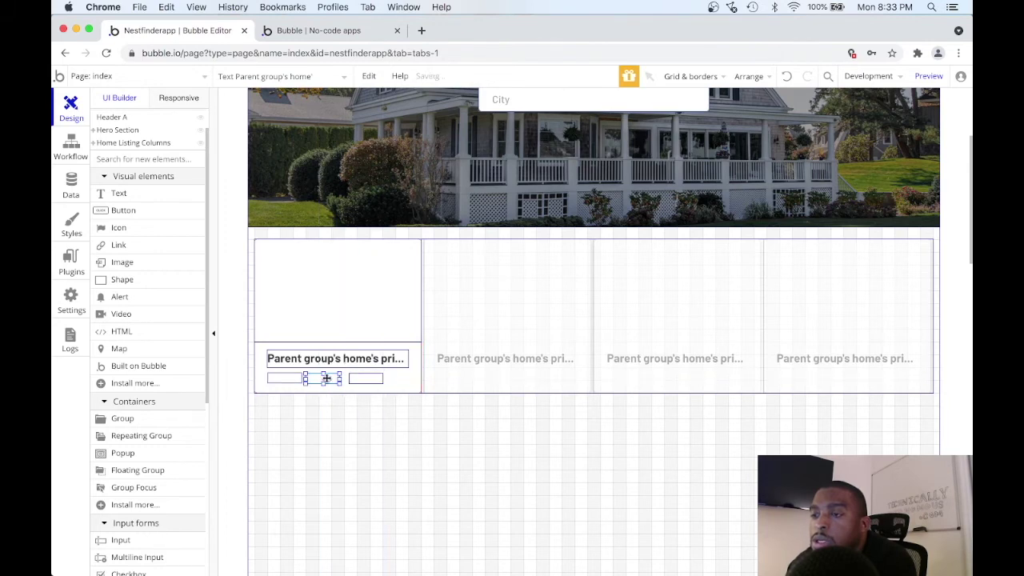
{"action": "double_click", "coordinate": [327, 379]}
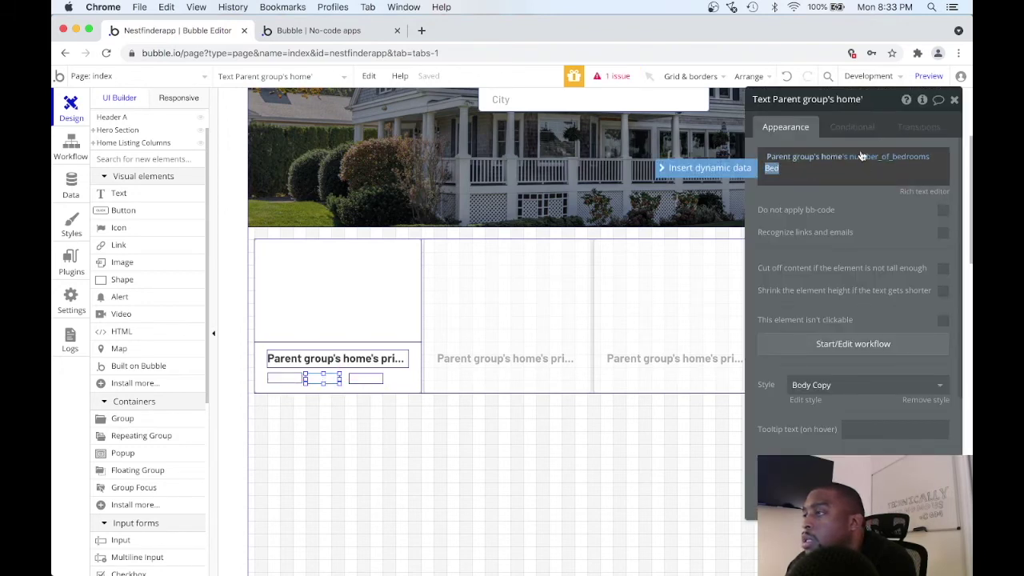
Change the middle text to show the home's number_of_bathrooms followed by a Bath label.
{"action": "key", "text": "BackSpace"}
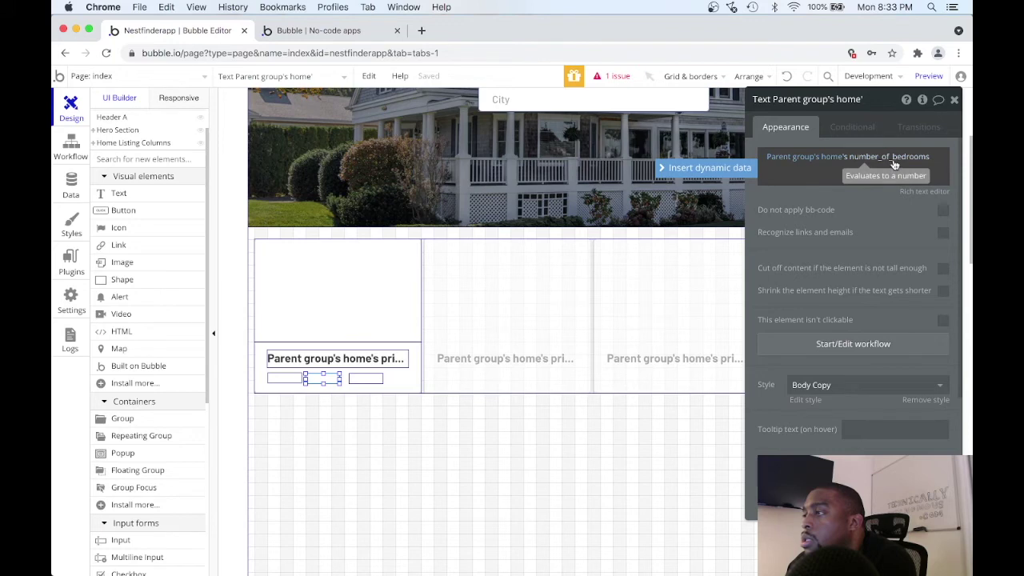
{"action": "left_click", "coordinate": [894, 164]}
{"action": "left_click", "coordinate": [902, 211]}
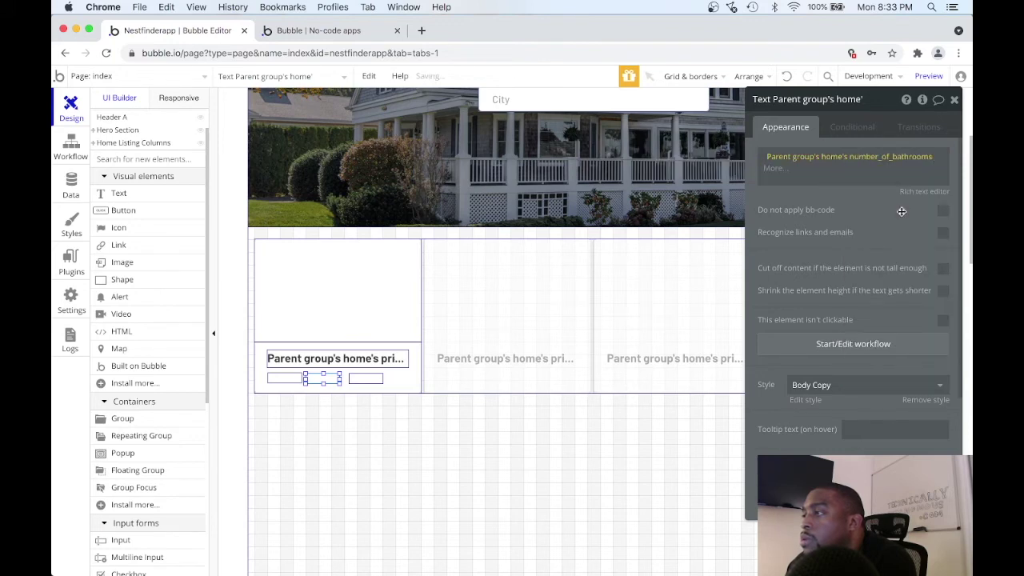
{"action": "left_click", "coordinate": [812, 168]}
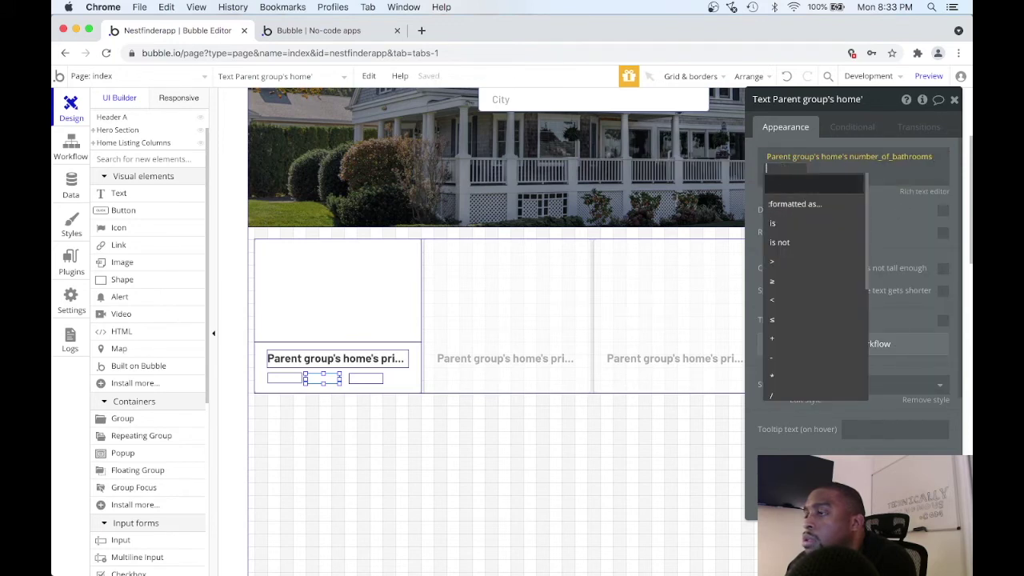
{"action": "left_click", "coordinate": [766, 168]}
{"action": "type", "text": "Bathth"}
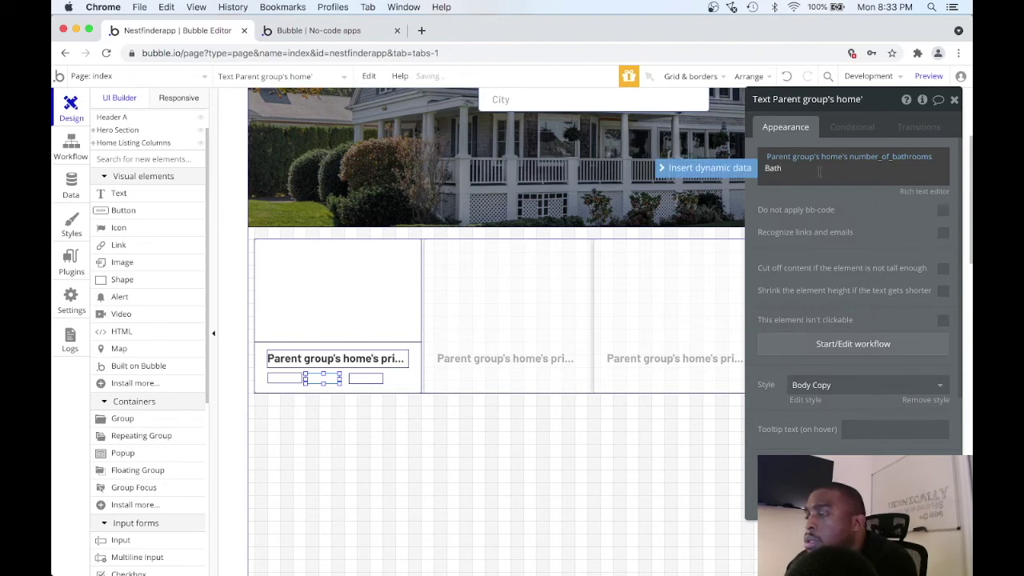
{"action": "left_click", "coordinate": [863, 201]}
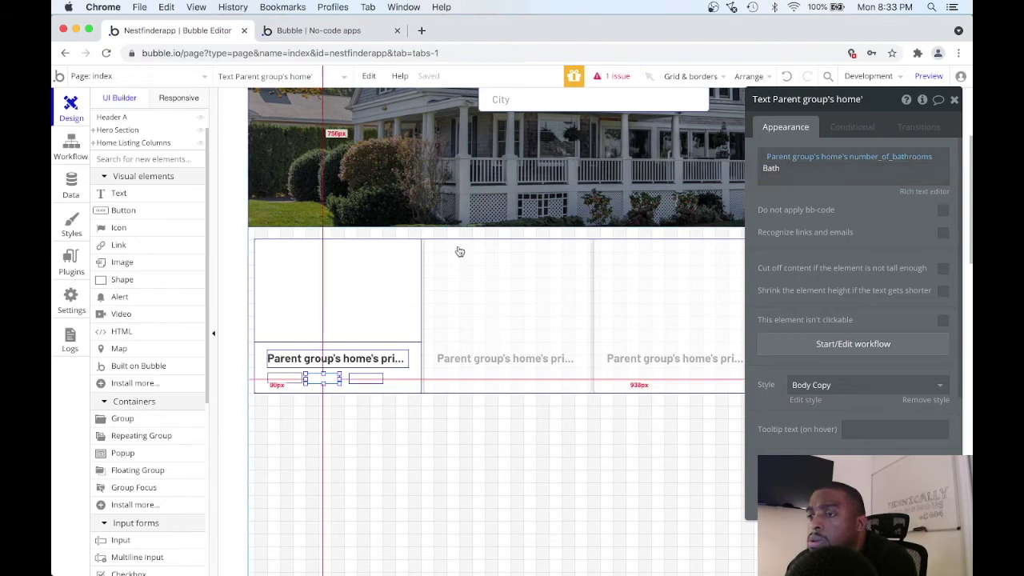
Make the third text show the home's square_feet followed by Sqft., then close its properties.
{"action": "left_click", "coordinate": [367, 377]}
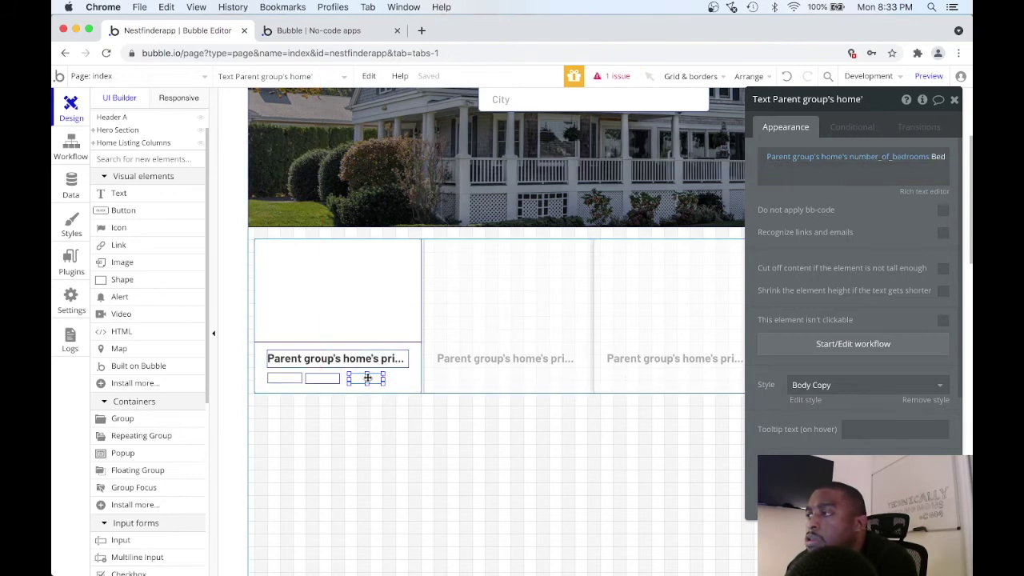
{"action": "left_click", "coordinate": [880, 157]}
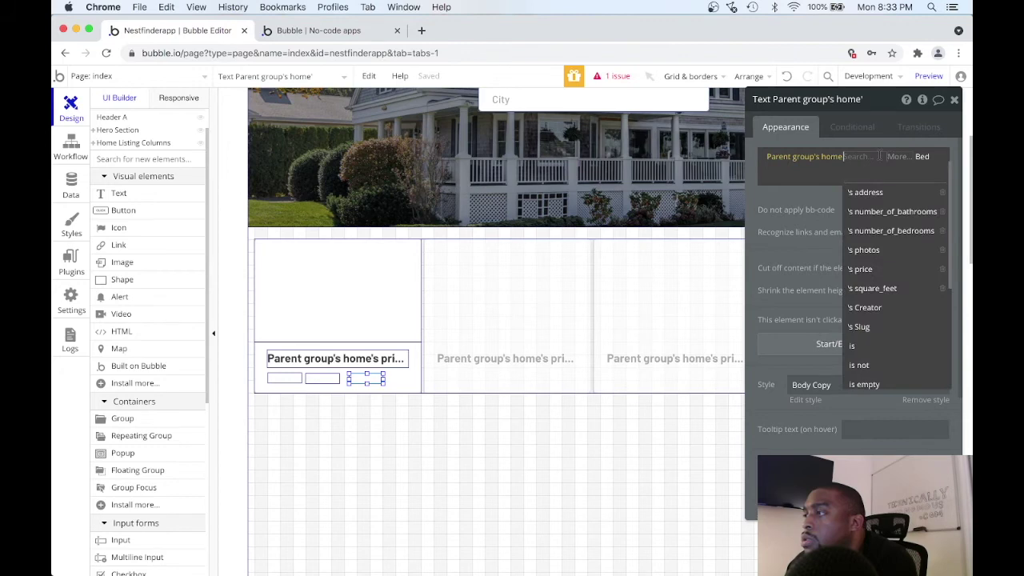
{"action": "left_click", "coordinate": [880, 288]}
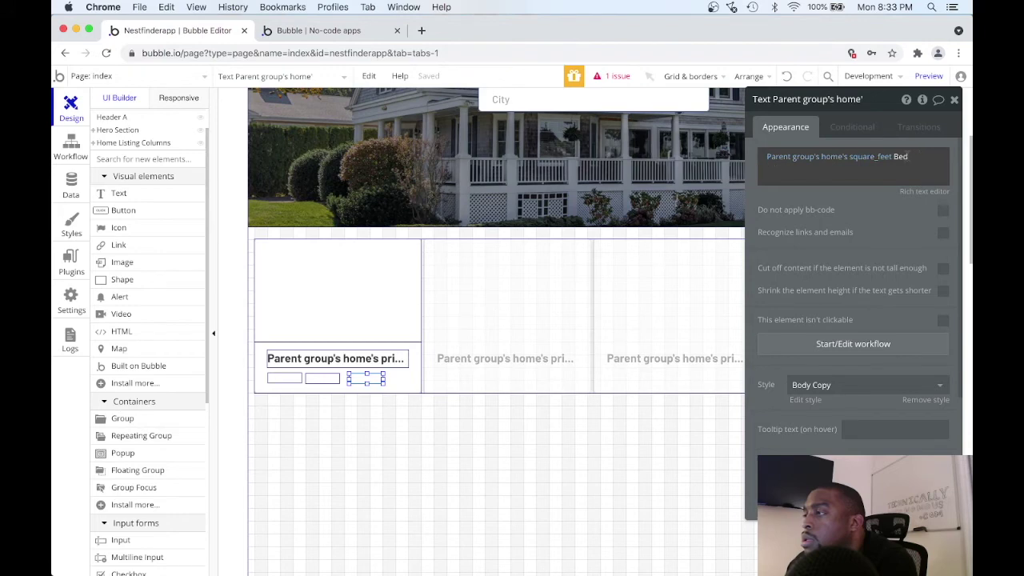
{"action": "double_click", "coordinate": [901, 156]}
{"action": "key", "text": "Return"}
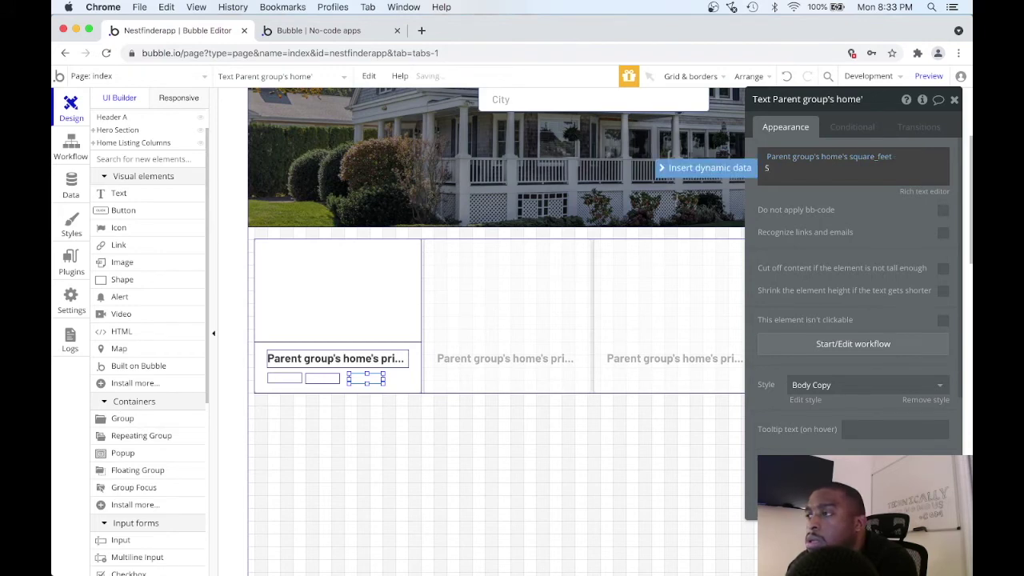
{"action": "type", "text": "Sqft."}
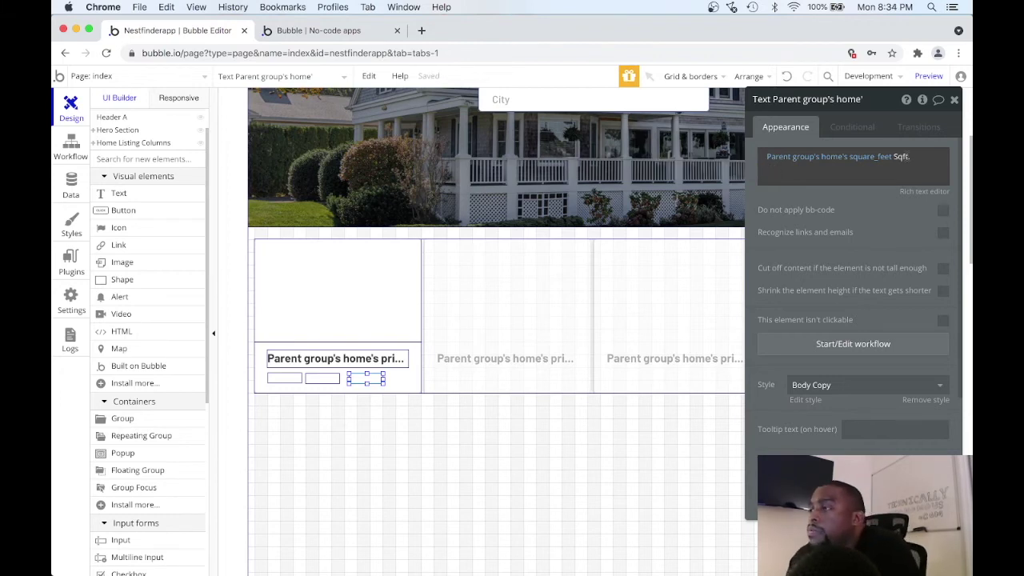
{"action": "left_click", "coordinate": [876, 138]}
{"action": "left_click", "coordinate": [954, 99]}
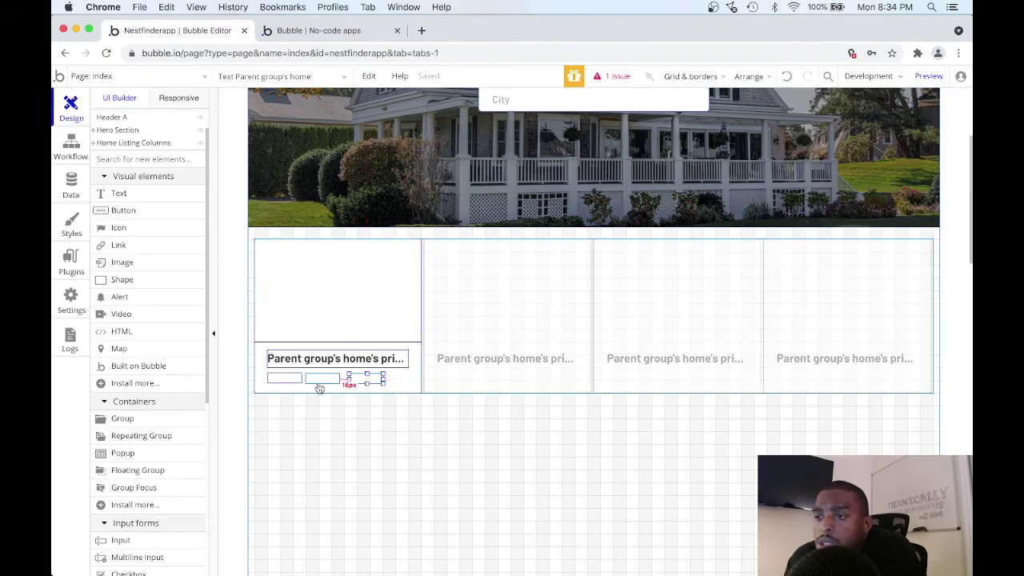
Realign the first and middle detail texts on the card, then open the app preview.
{"action": "left_click", "coordinate": [290, 379]}
{"action": "left_click_drag", "start_coordinate": [289, 381], "coordinate": [372, 375]}
{"action": "left_click", "coordinate": [317, 379]}
{"action": "left_click", "coordinate": [365, 377]}
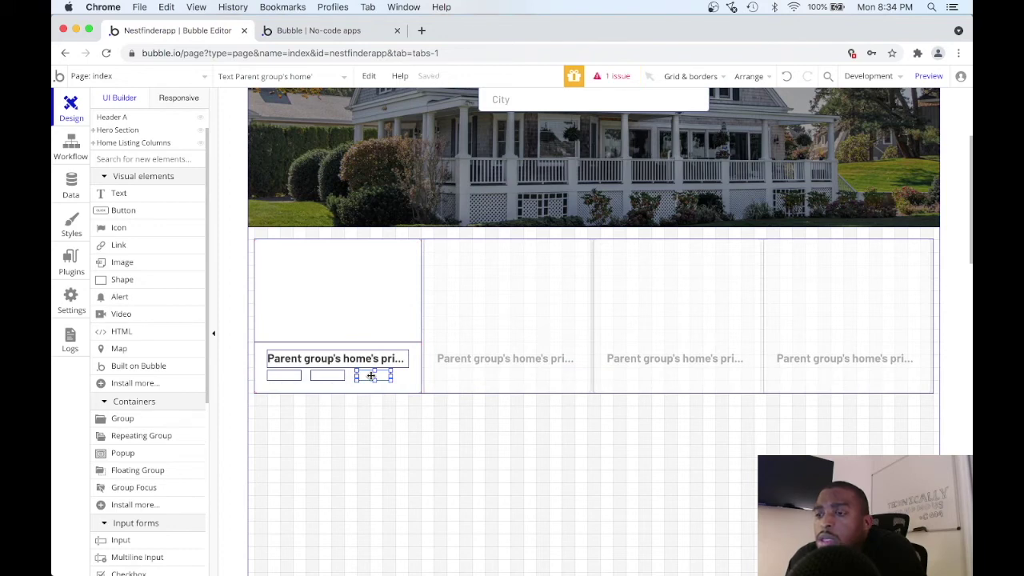
{"action": "key", "text": "alt"}
{"action": "left_click", "coordinate": [928, 76]}
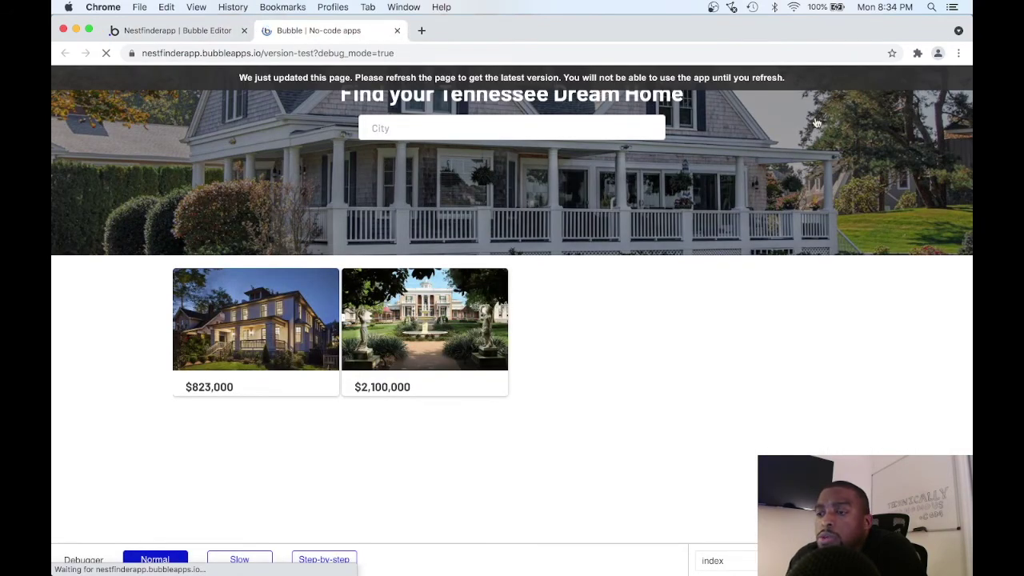
Widen the square-footage text and re-preview so sizes like 3250 Sqft. fit on one line.
{"action": "scroll", "coordinate": [553, 322], "scroll_direction": "down", "scroll_amount": 3}
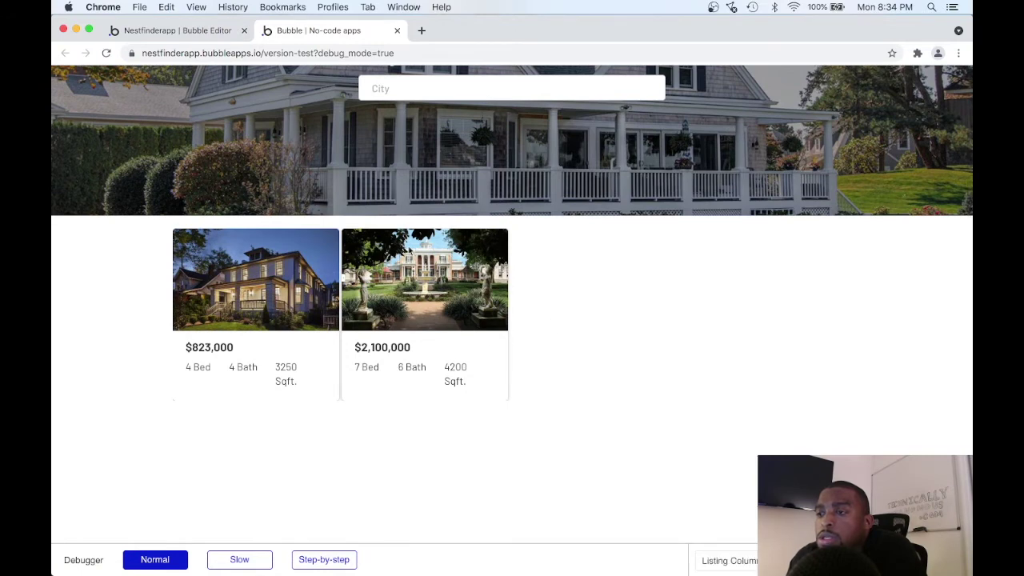
{"action": "left_click", "coordinate": [210, 36]}
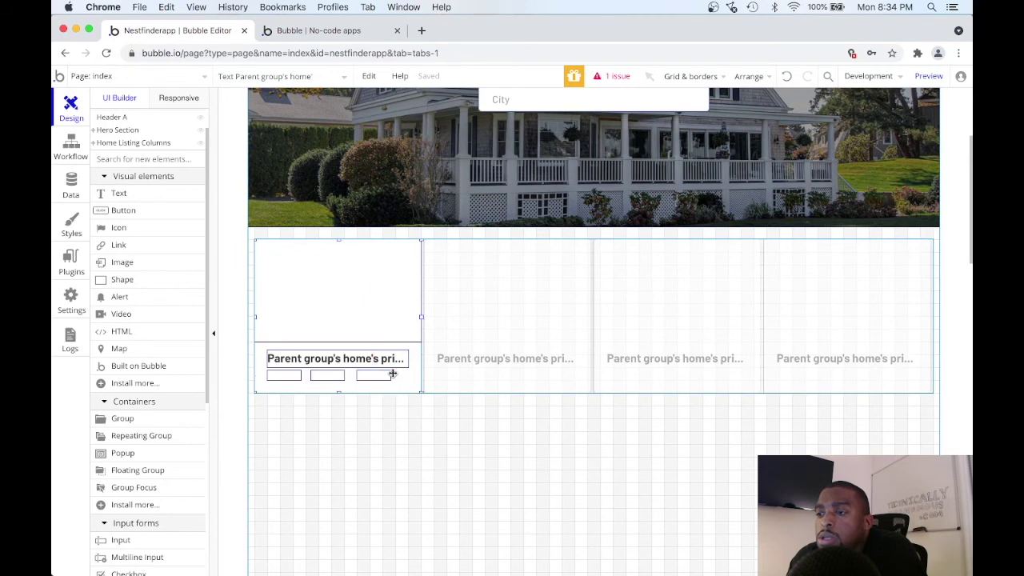
{"action": "left_click_drag", "start_coordinate": [391, 376], "coordinate": [409, 376]}
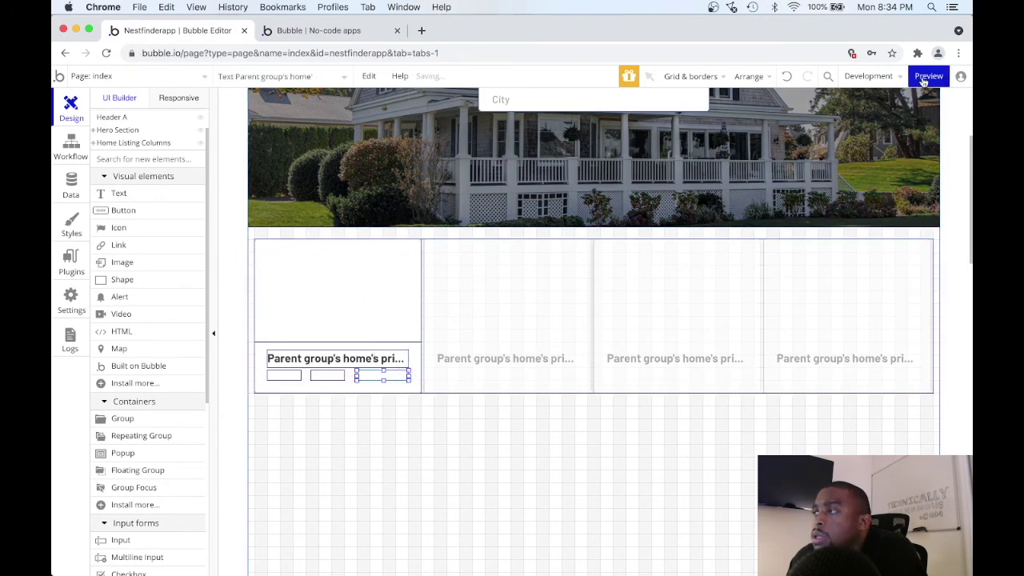
{"action": "left_click", "coordinate": [927, 77]}
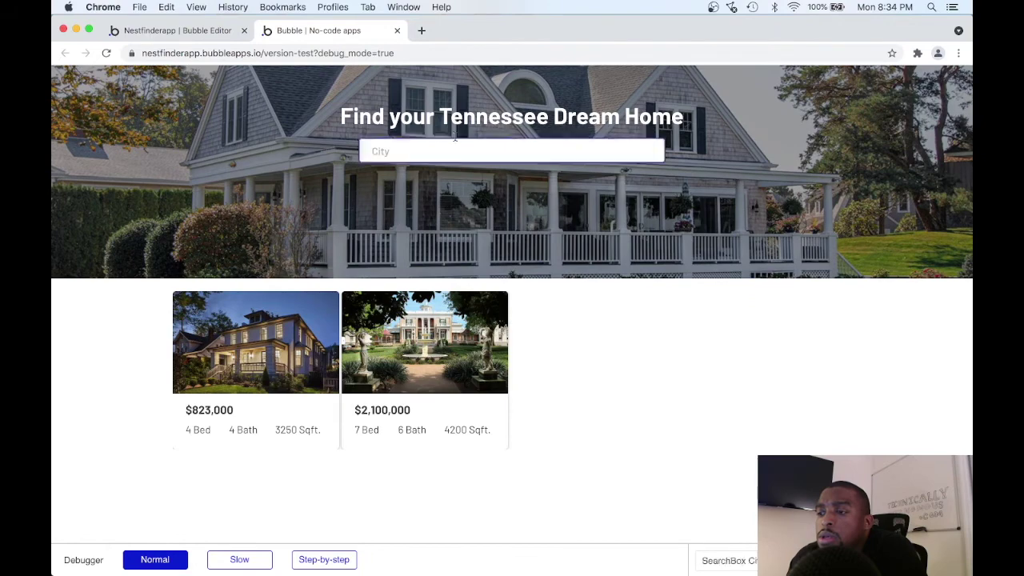
{"action": "left_click", "coordinate": [199, 32]}
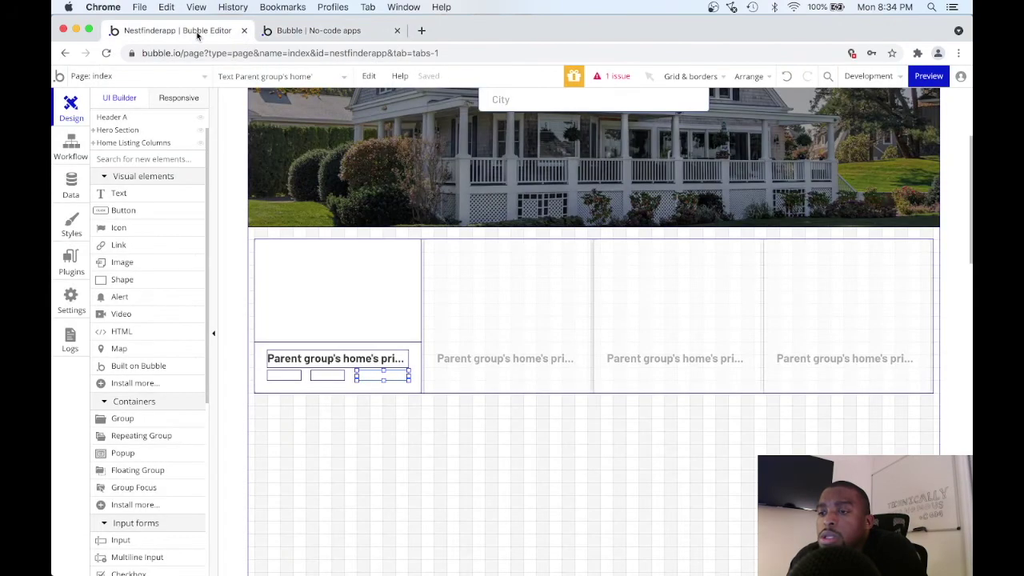
{"action": "left_click", "coordinate": [313, 32]}
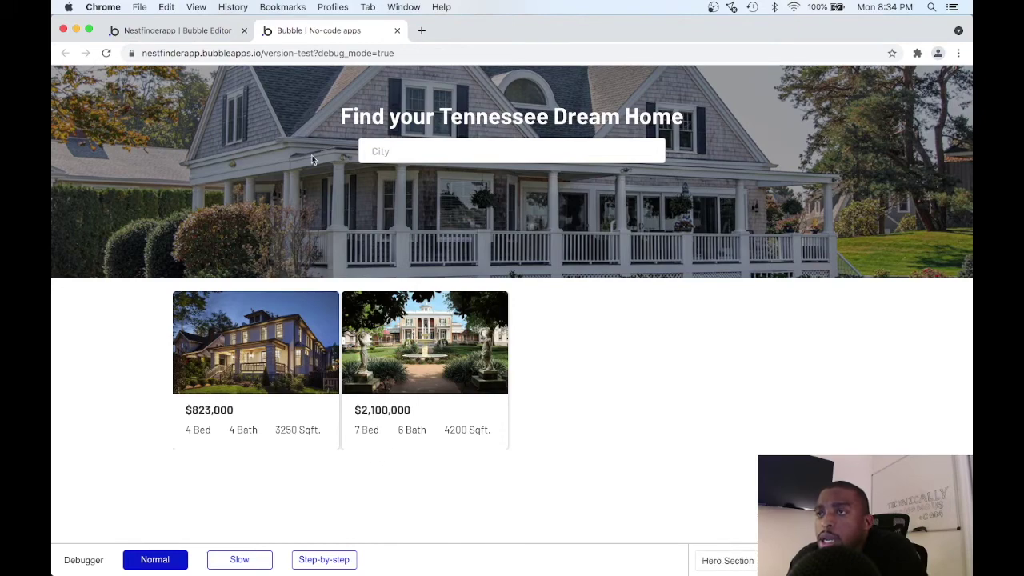
Make the Home Listing Columns repeating group 300px tall and lengthen the Listing Column Card.
{"action": "left_click", "coordinate": [177, 31]}
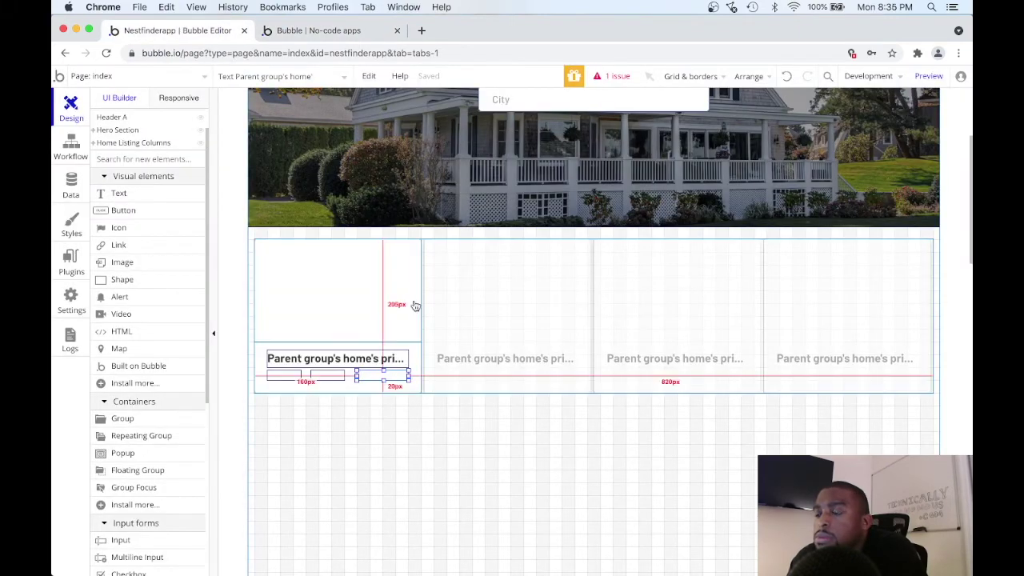
{"action": "left_click", "coordinate": [520, 393]}
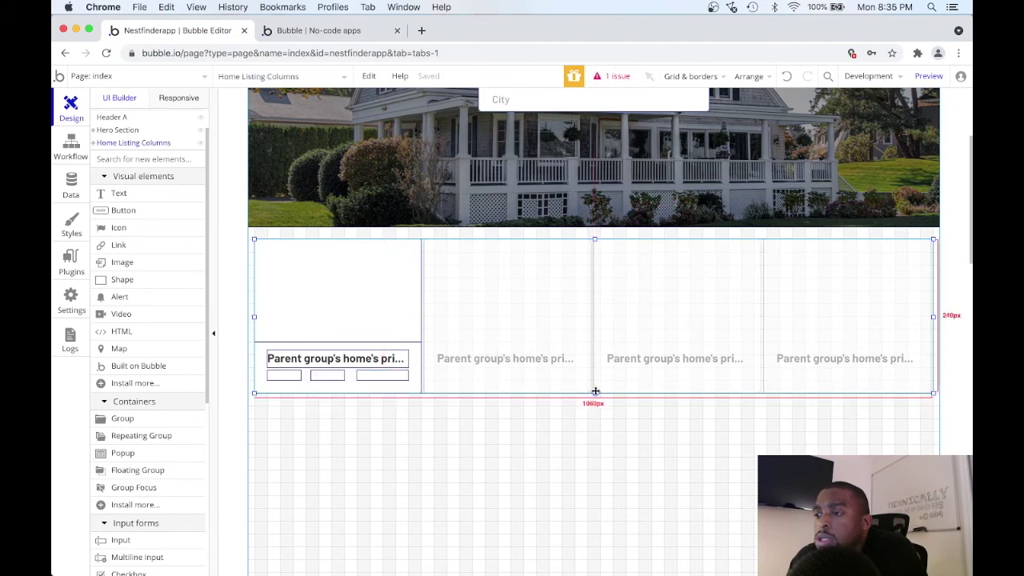
{"action": "left_click_drag", "start_coordinate": [595, 393], "coordinate": [594, 432]}
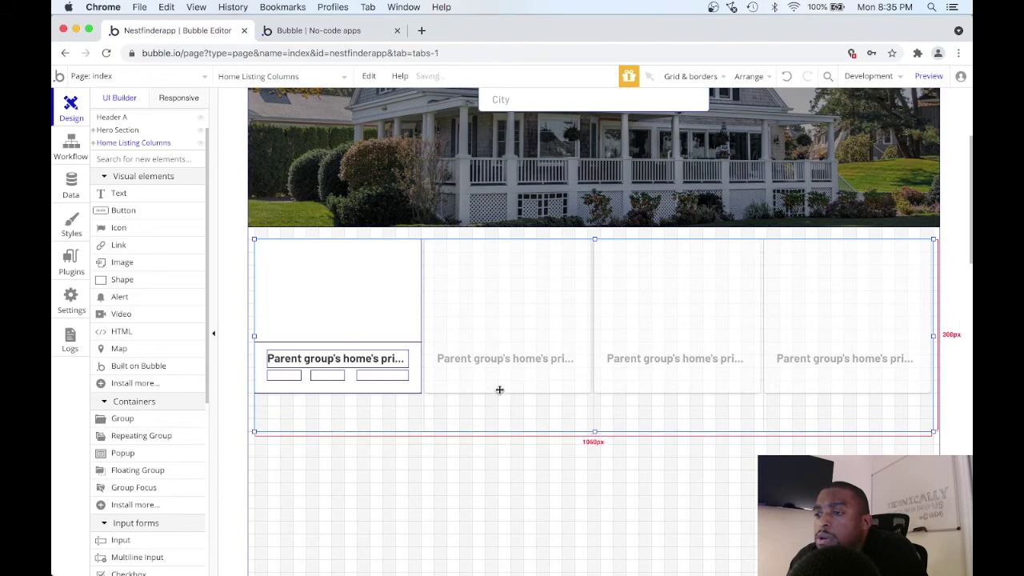
{"action": "left_click", "coordinate": [344, 390]}
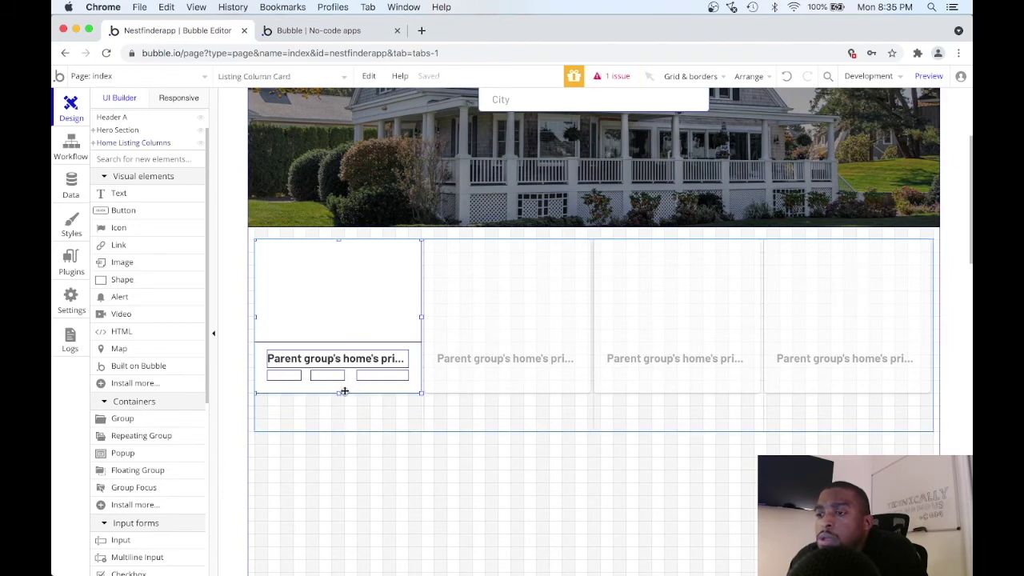
{"action": "mouse_move", "coordinate": [338, 394]}
{"action": "left_mouse_down"}
{"action": "mouse_move", "coordinate": [338, 419]}
{"action": "mouse_move", "coordinate": [338, 406]}
{"action": "left_mouse_up"}
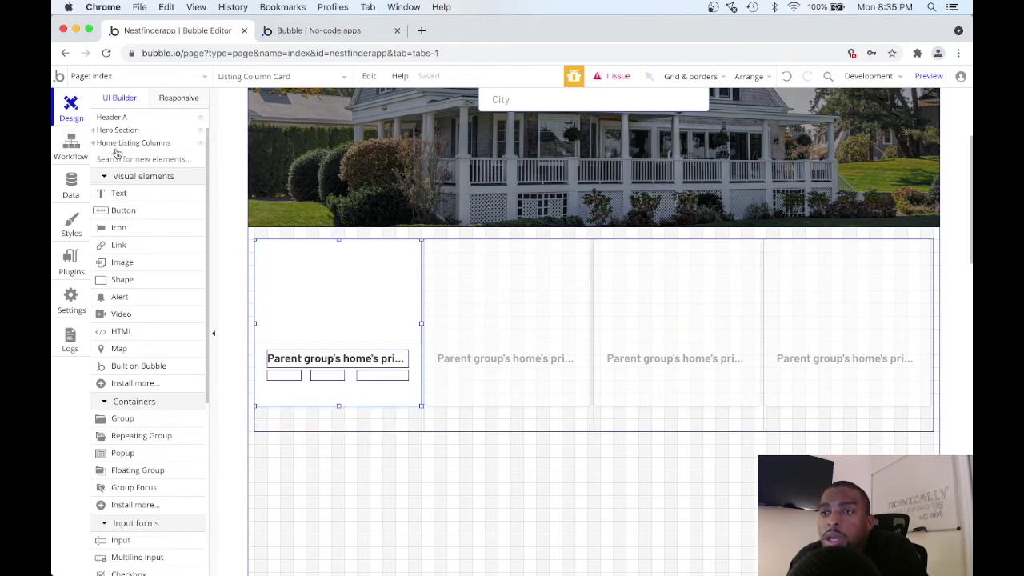
{"action": "left_click", "coordinate": [120, 193]}
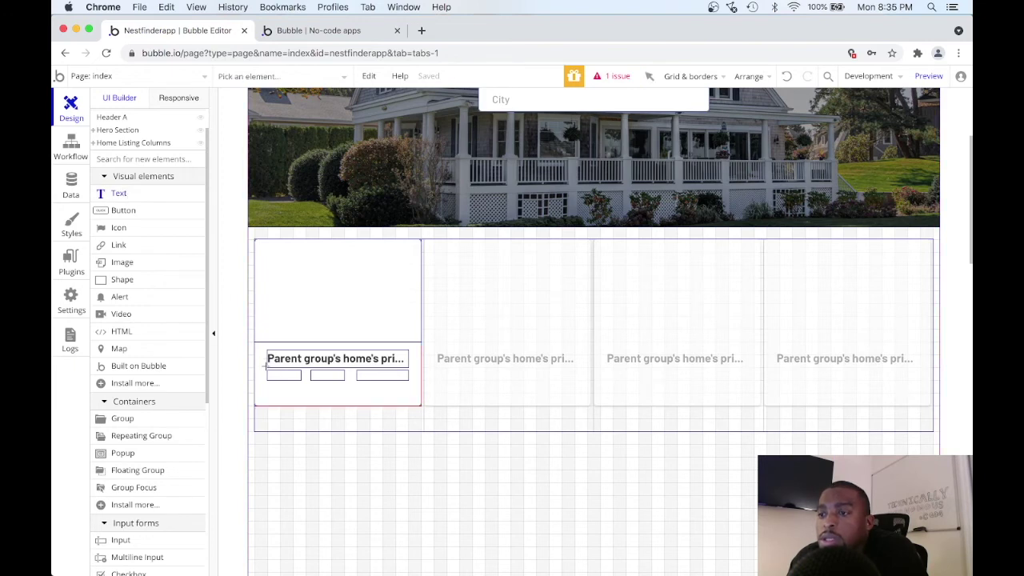
Draw a 216px-wide text element below the detail row, check the Geocode API issue, and open App data.
{"action": "left_click_drag", "start_coordinate": [267, 387], "coordinate": [406, 399]}
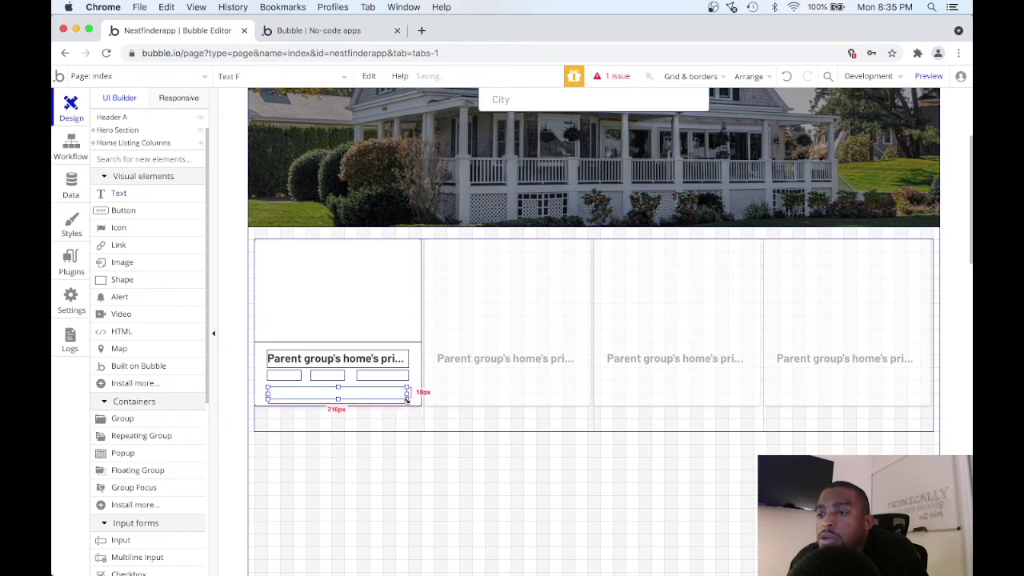
{"action": "left_click", "coordinate": [598, 77]}
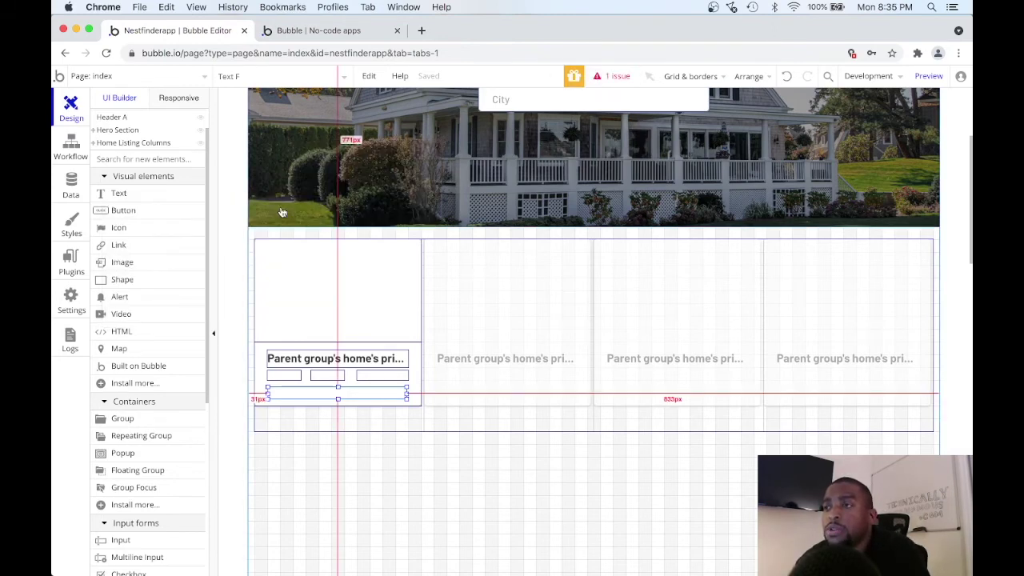
{"action": "left_click_drag", "start_coordinate": [408, 394], "coordinate": [411, 391]}
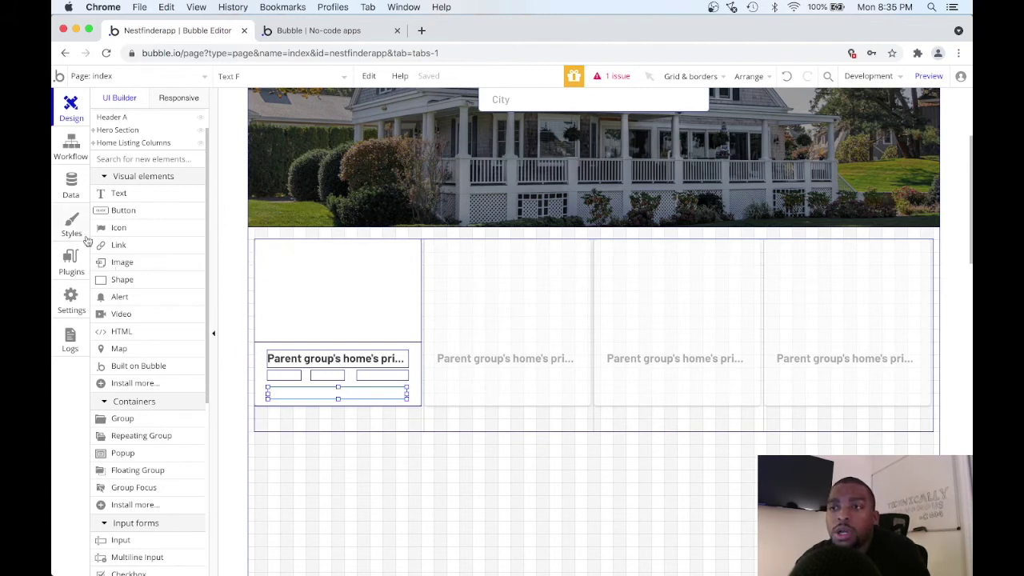
{"action": "left_click", "coordinate": [71, 188]}
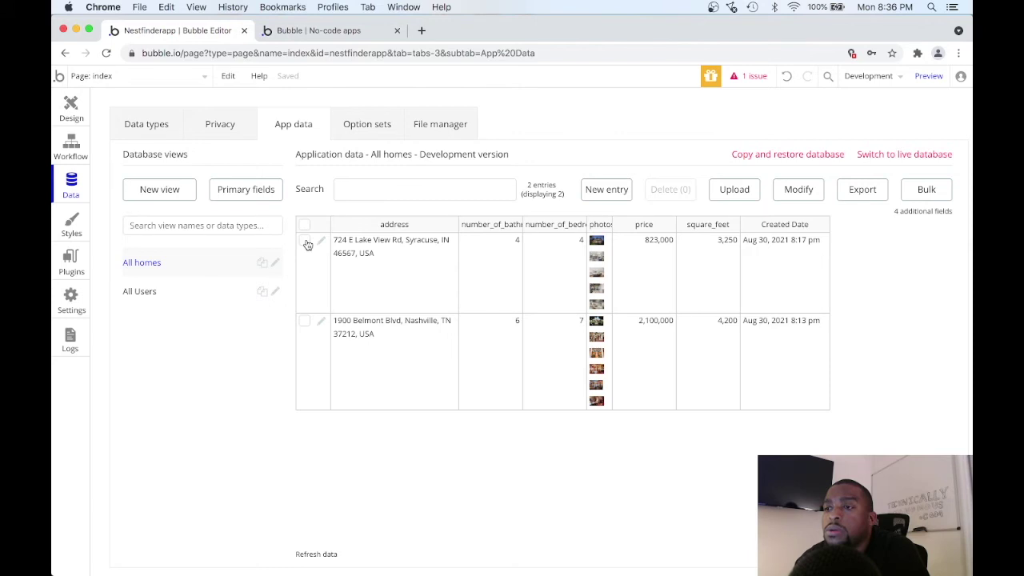
Replace the home type's geographic address field with a text field named address.
{"action": "left_click", "coordinate": [168, 125]}
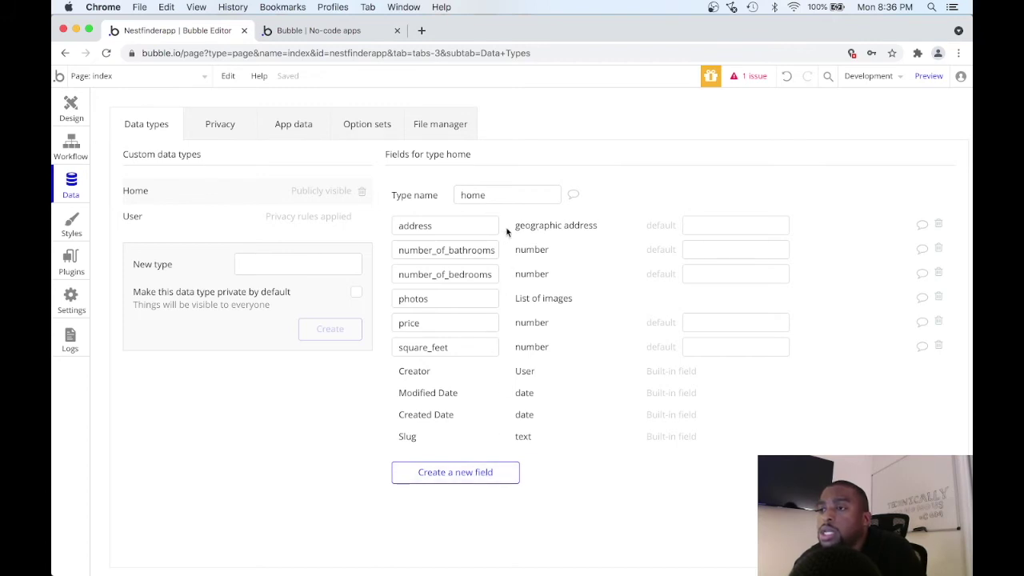
{"action": "left_click", "coordinate": [938, 224]}
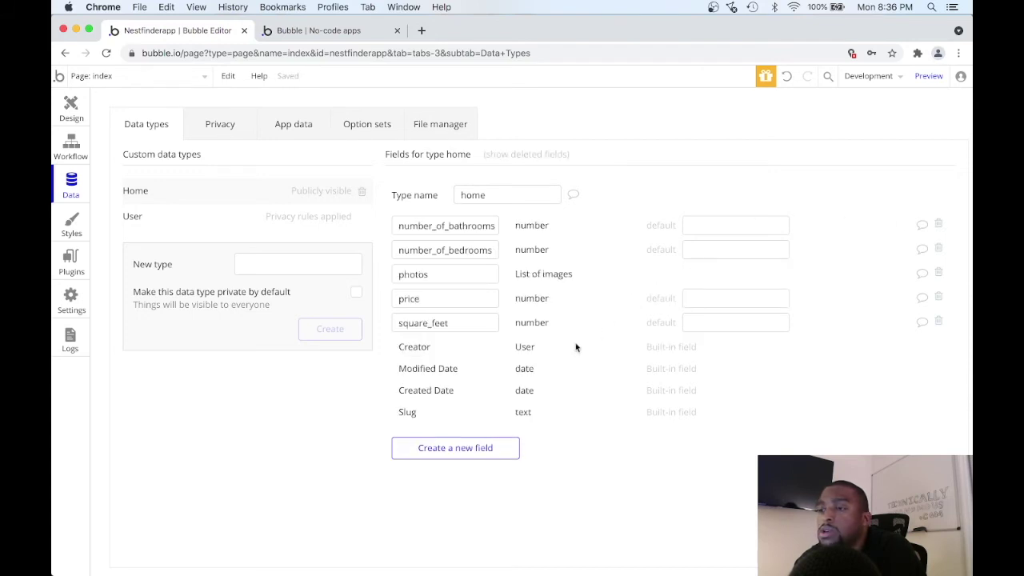
{"action": "left_click", "coordinate": [441, 454]}
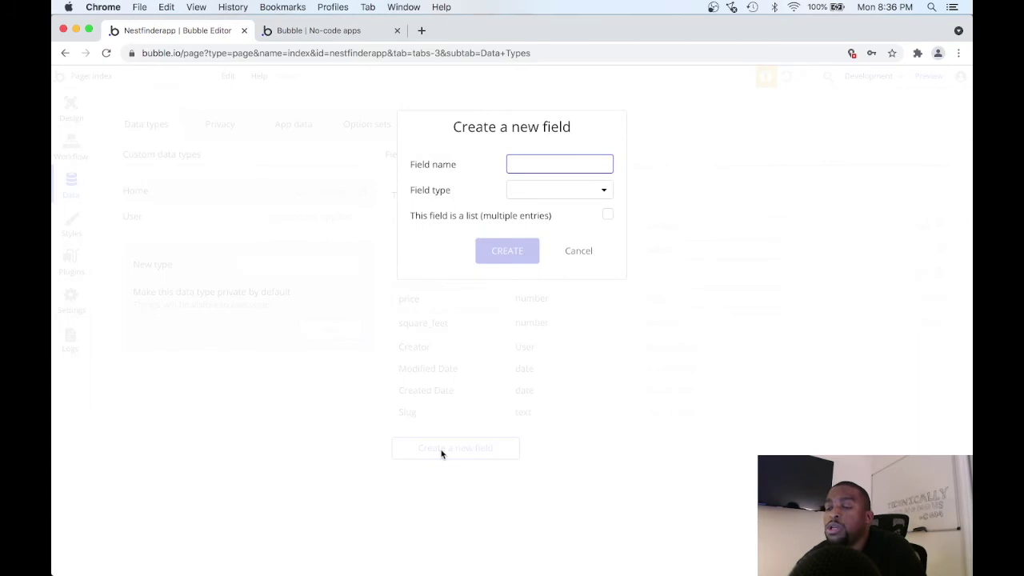
{"action": "type", "text": "address"}
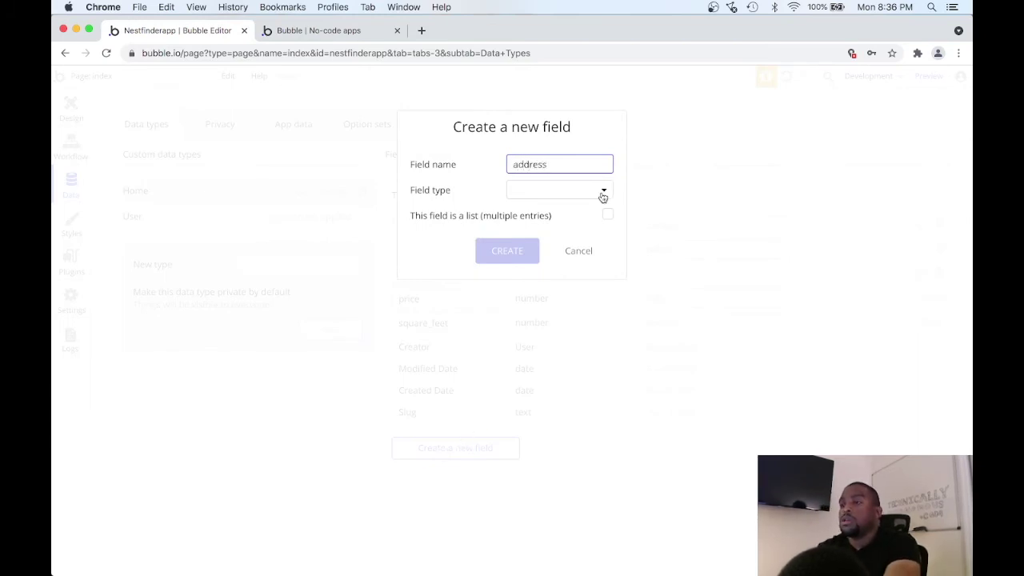
{"action": "left_click", "coordinate": [604, 193]}
{"action": "left_click", "coordinate": [589, 210]}
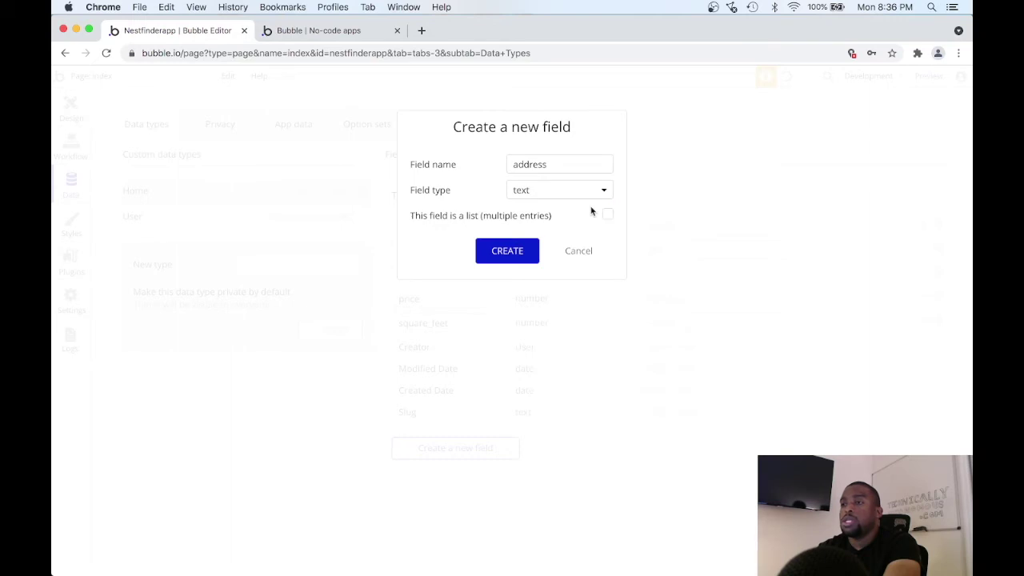
{"action": "left_click", "coordinate": [517, 251]}
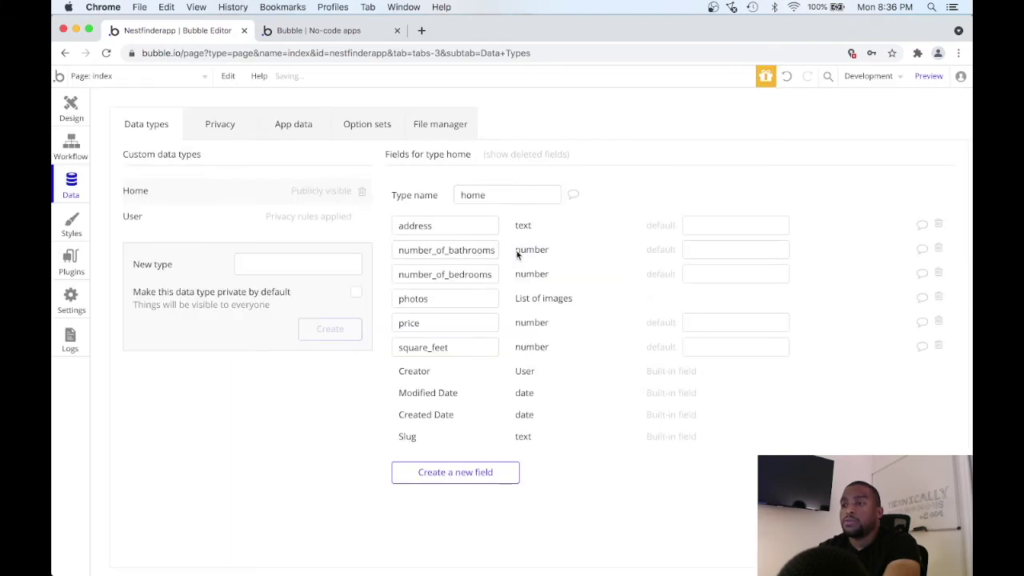
Create a second text field, city, on the home data type.
{"action": "left_click", "coordinate": [462, 473]}
{"action": "type", "text": "c"}
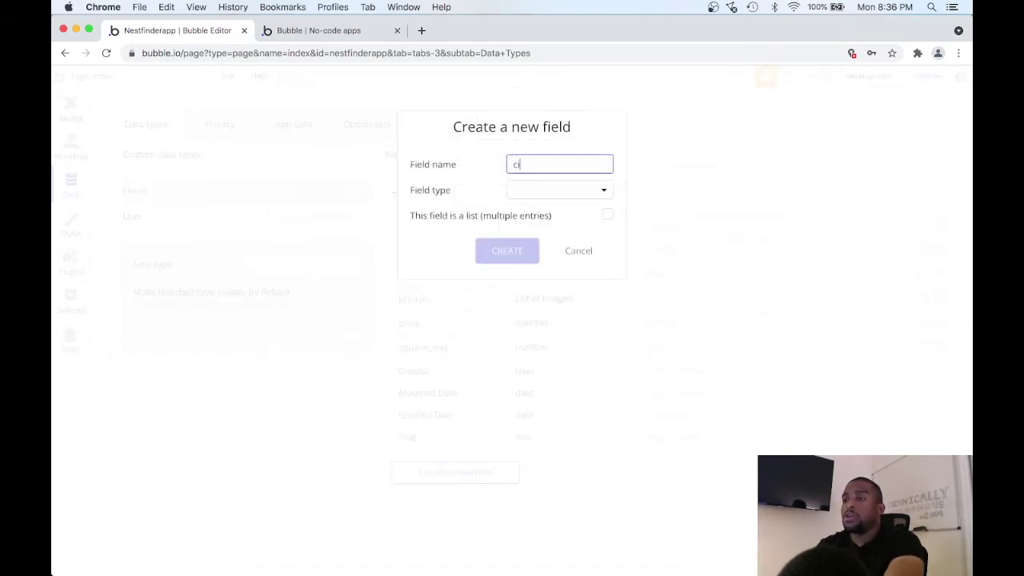
{"action": "type", "text": "ity"}
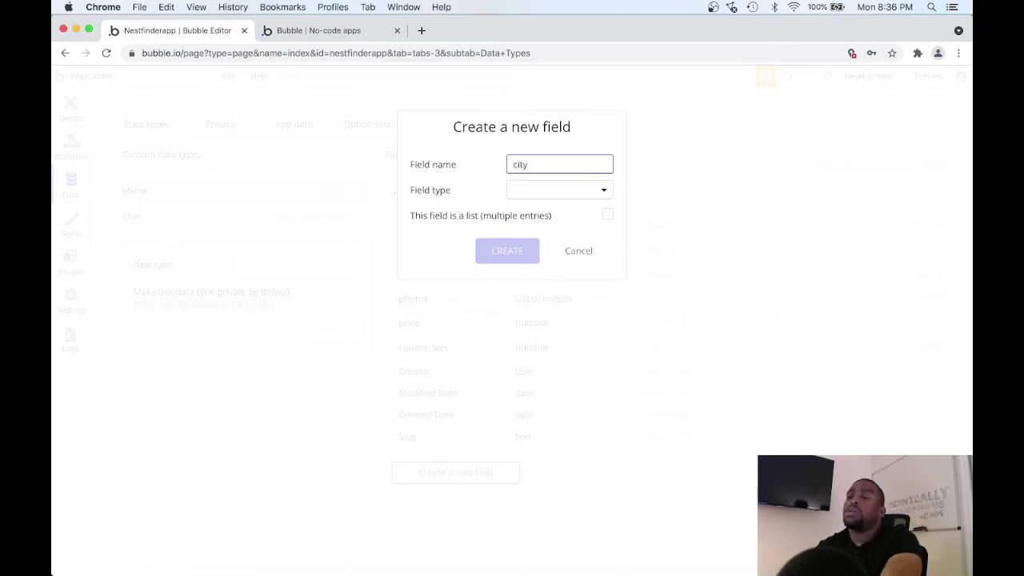
{"action": "mouse_move", "coordinate": [565, 195]}
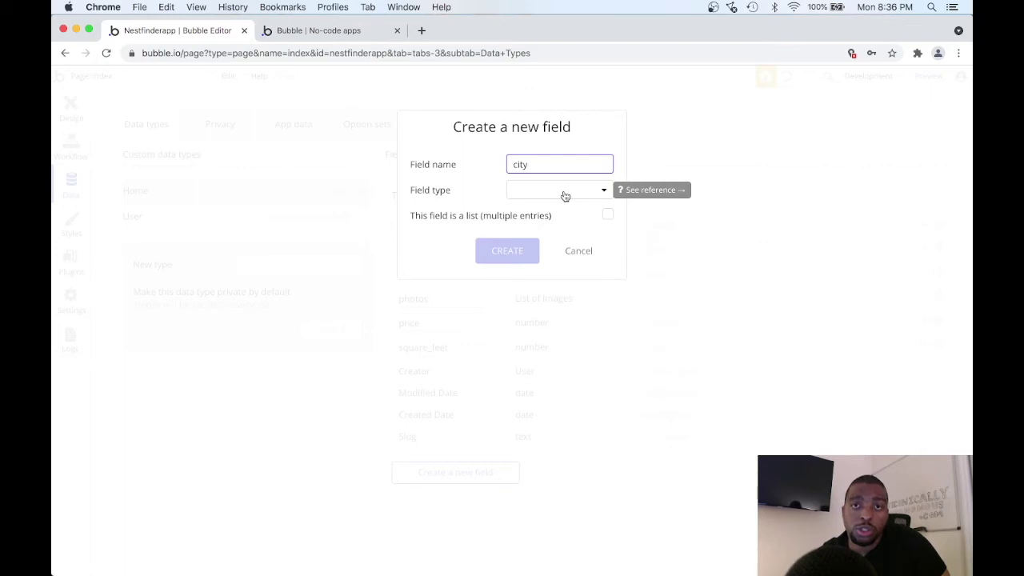
{"action": "left_click", "coordinate": [565, 195]}
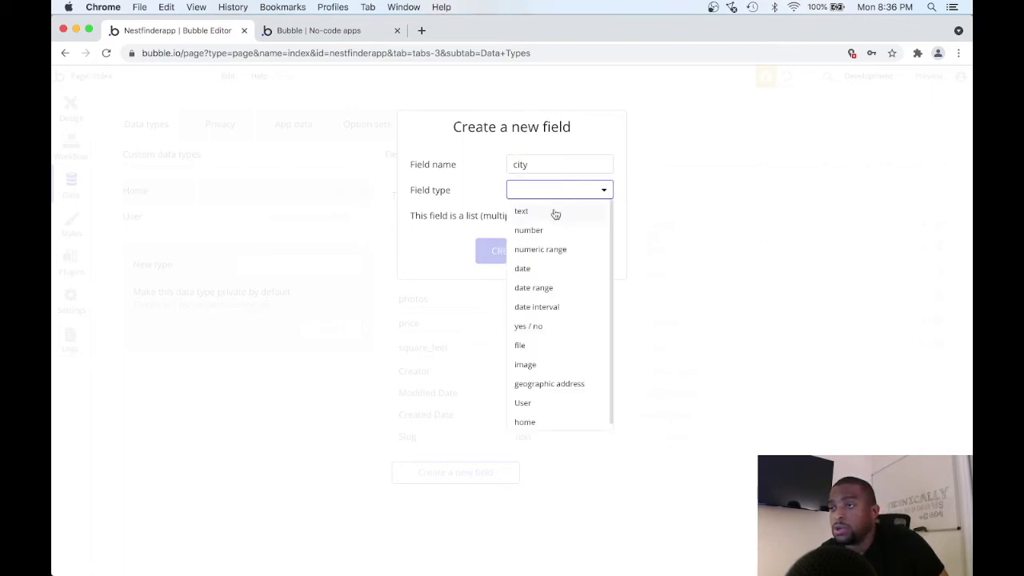
{"action": "left_click", "coordinate": [555, 212]}
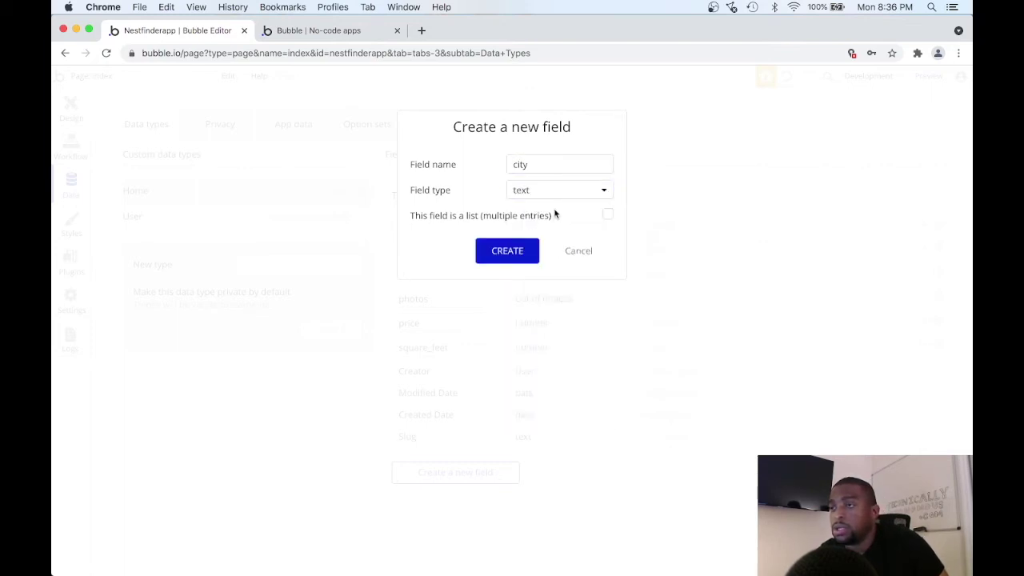
{"action": "left_click", "coordinate": [507, 251]}
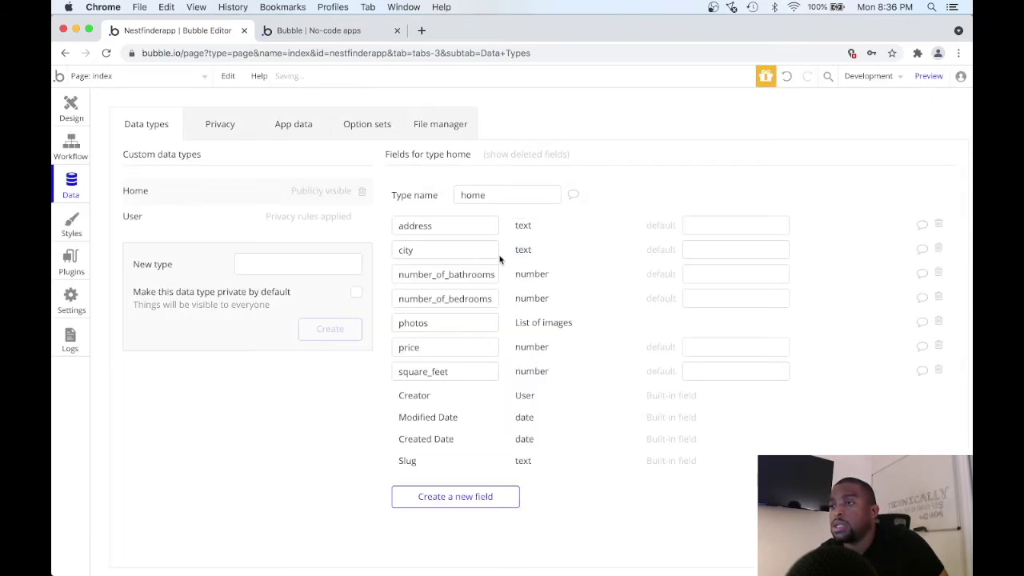
{"action": "left_click", "coordinate": [464, 496]}
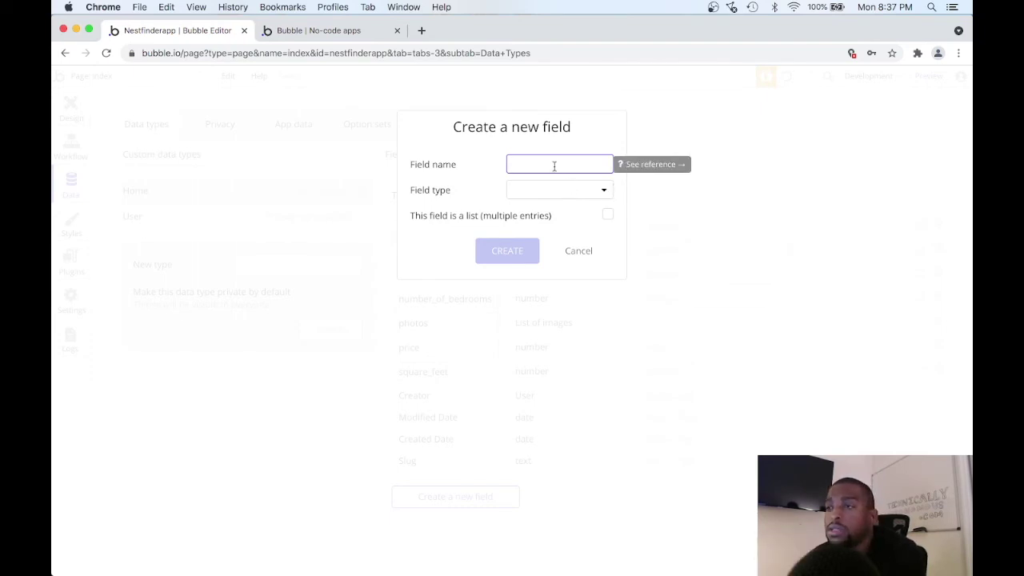
Add a text field named state to the home data type.
{"action": "type", "text": "state"}
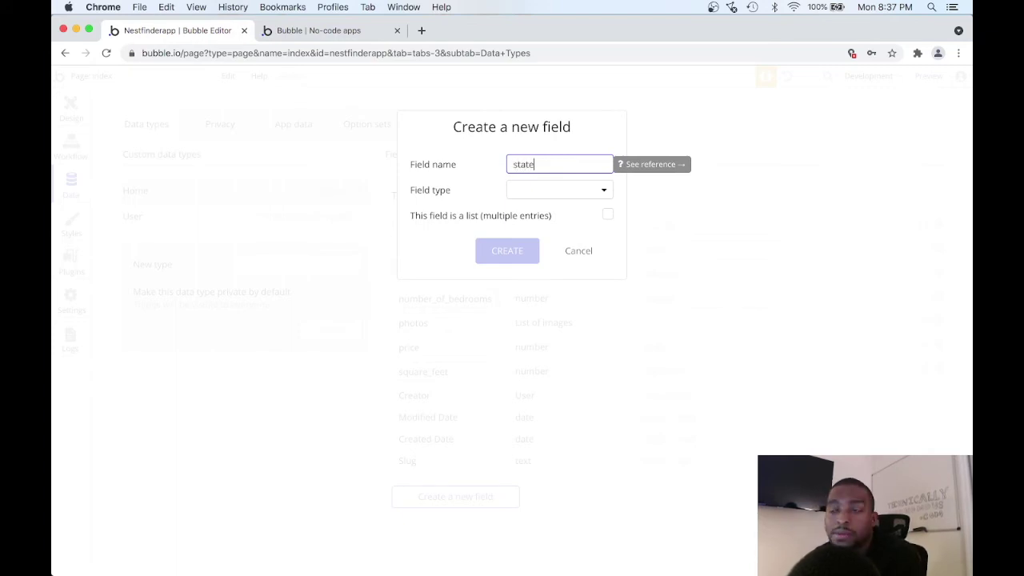
{"action": "left_click", "coordinate": [580, 197]}
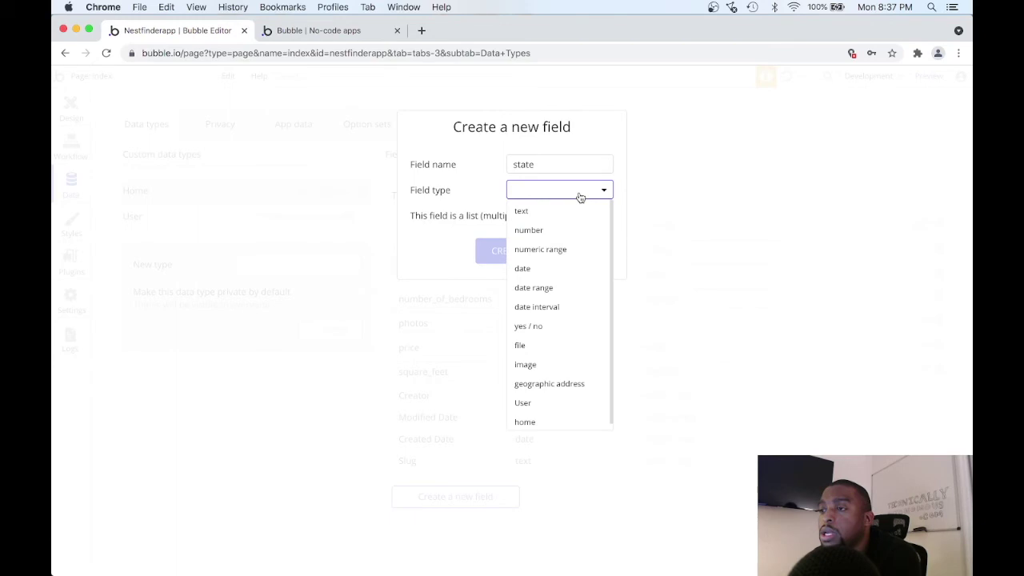
{"action": "left_click", "coordinate": [566, 214]}
{"action": "left_click", "coordinate": [508, 250]}
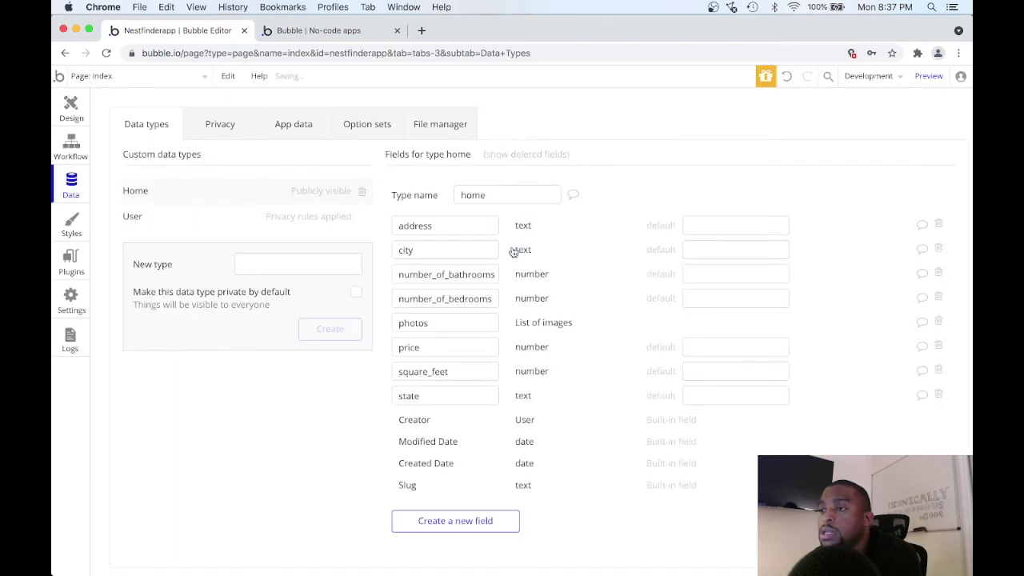
Add a number field named zip_code to the home data type.
{"action": "left_click", "coordinate": [462, 535]}
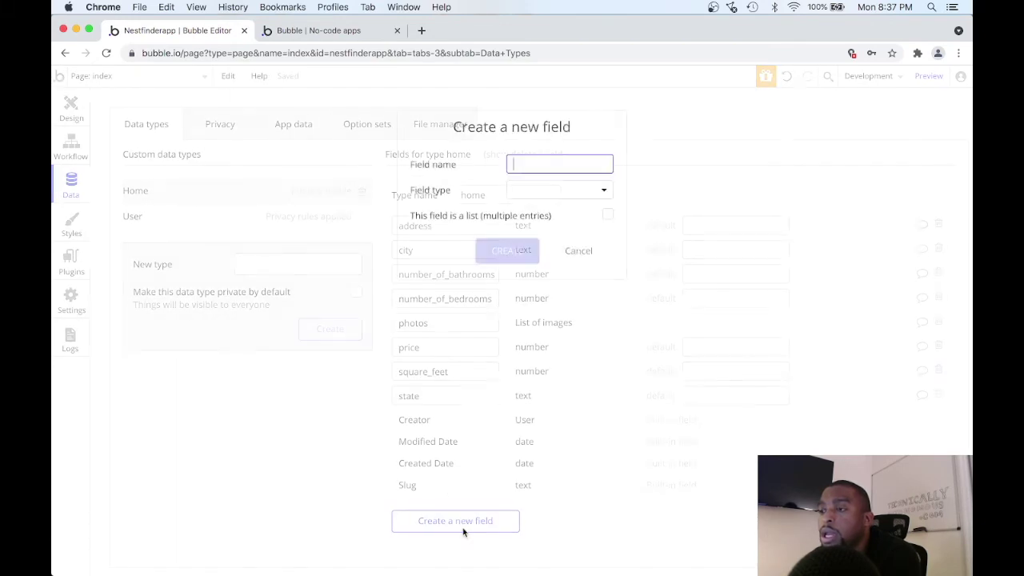
{"action": "type", "text": "zip"}
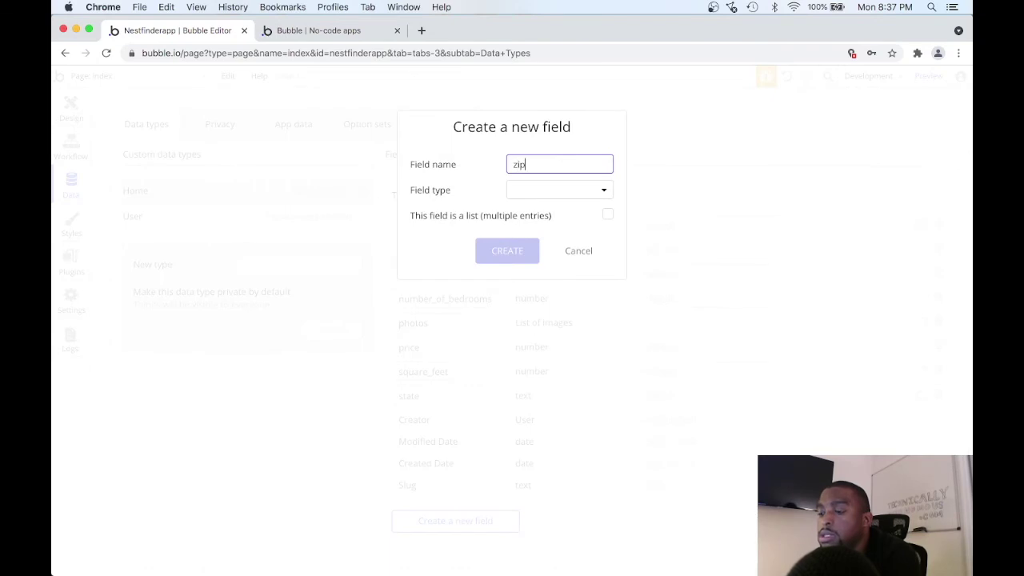
{"action": "type", "text": "_code"}
{"action": "left_click", "coordinate": [590, 190]}
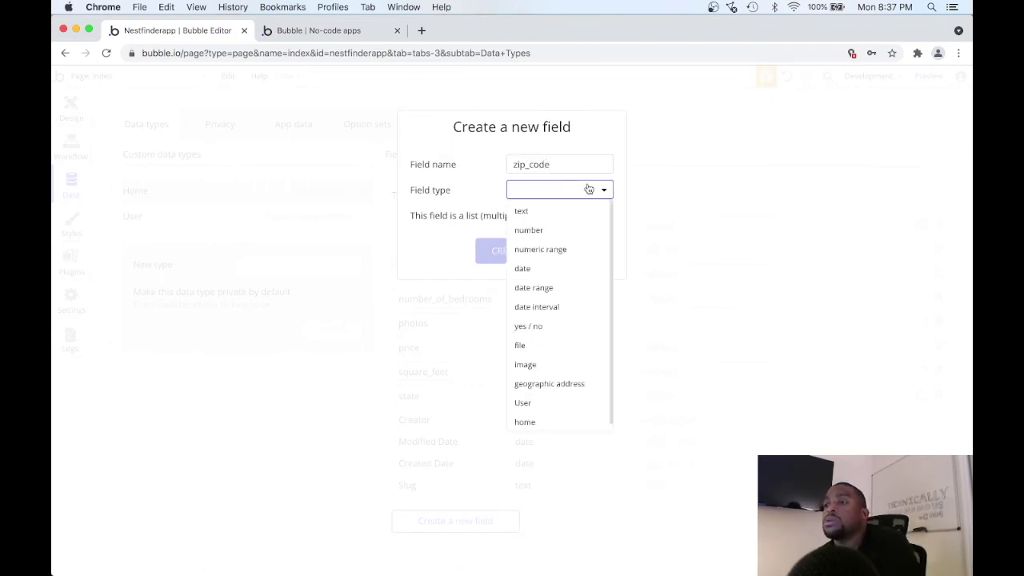
{"action": "left_click", "coordinate": [581, 231]}
{"action": "left_click", "coordinate": [516, 250]}
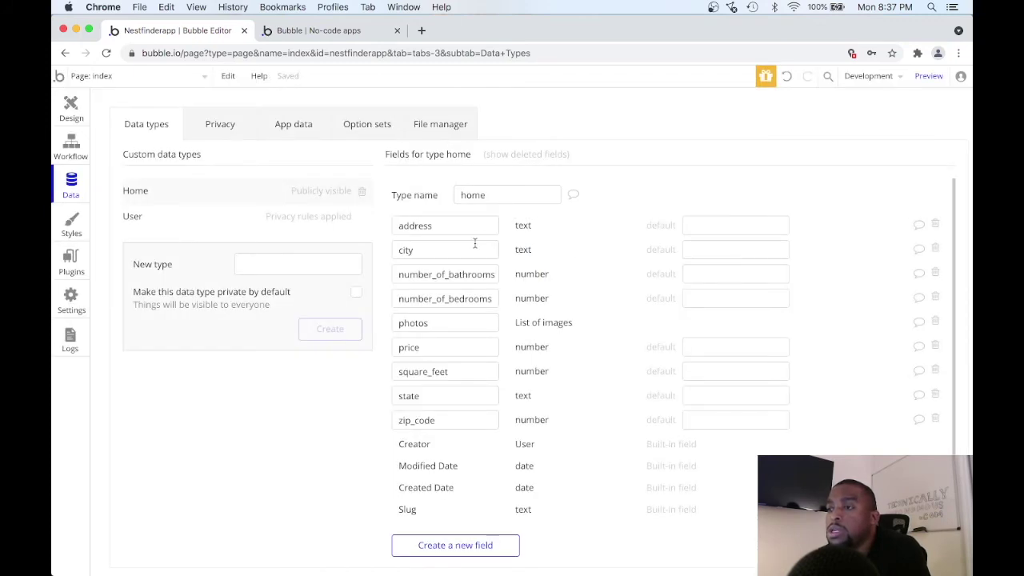
{"action": "mouse_move", "coordinate": [475, 244]}
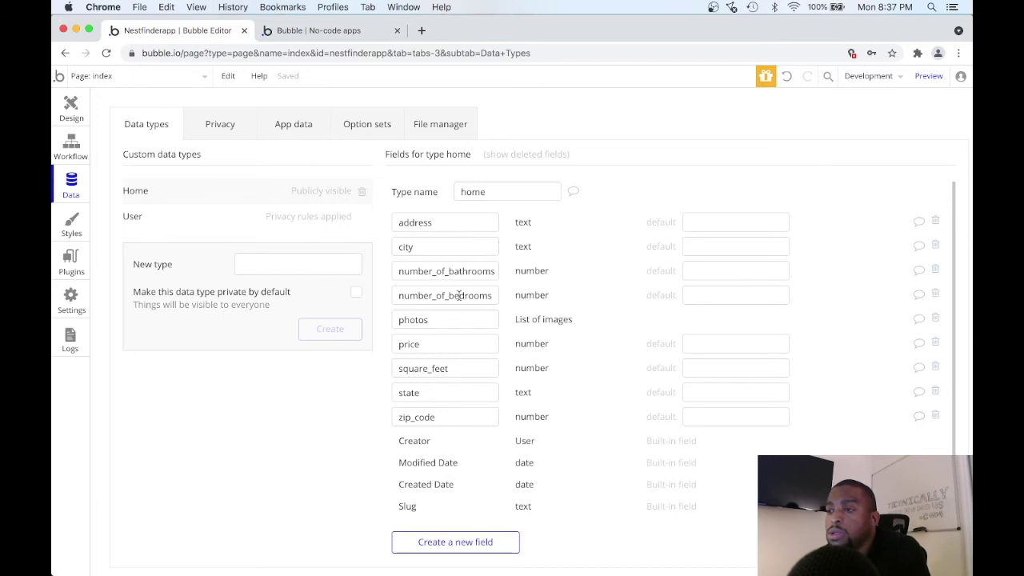
Reload the editor and open the All homes data view to see the empty address and city columns.
{"action": "left_click", "coordinate": [292, 125]}
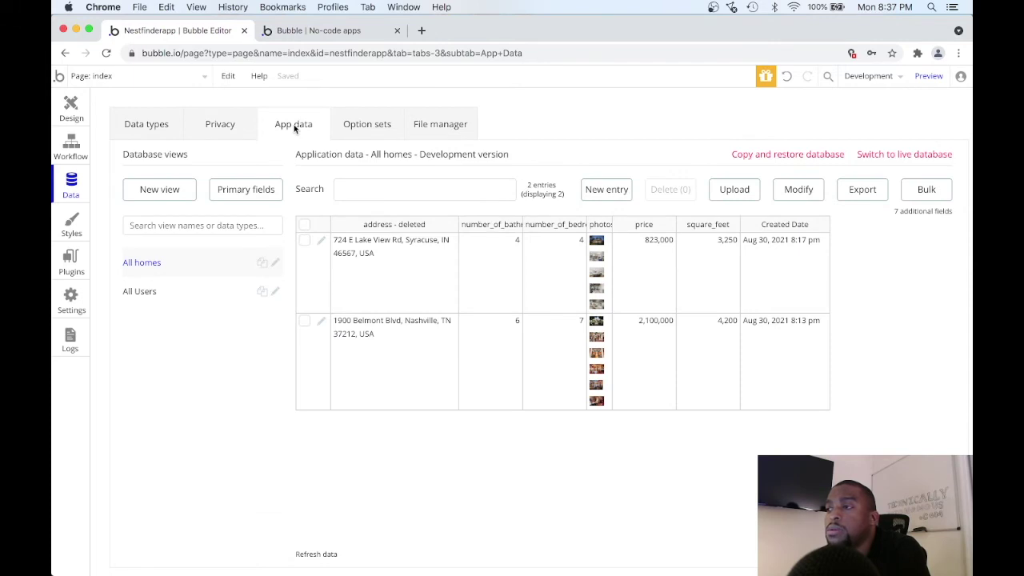
{"action": "left_click", "coordinate": [146, 126]}
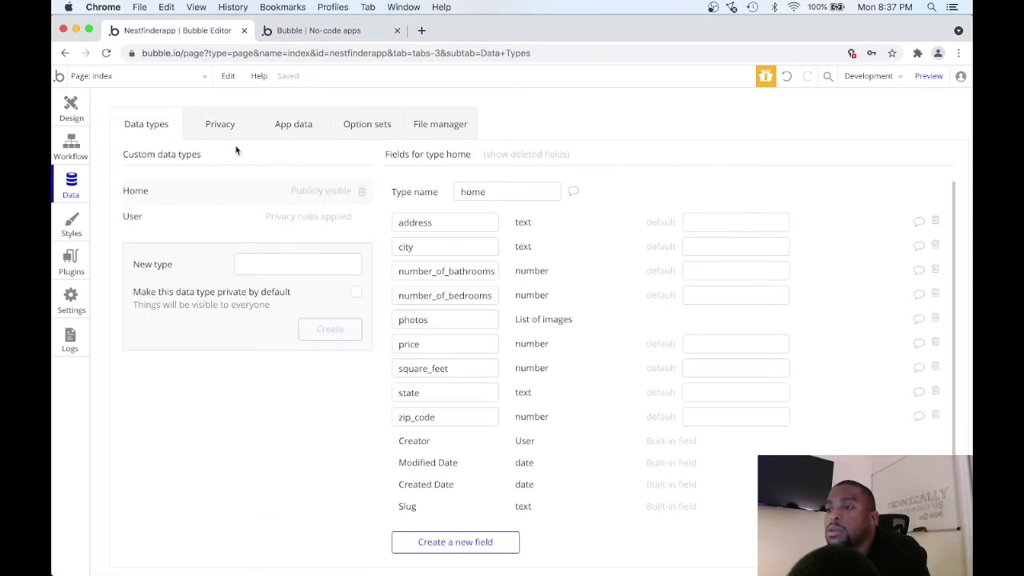
{"action": "left_click", "coordinate": [279, 127]}
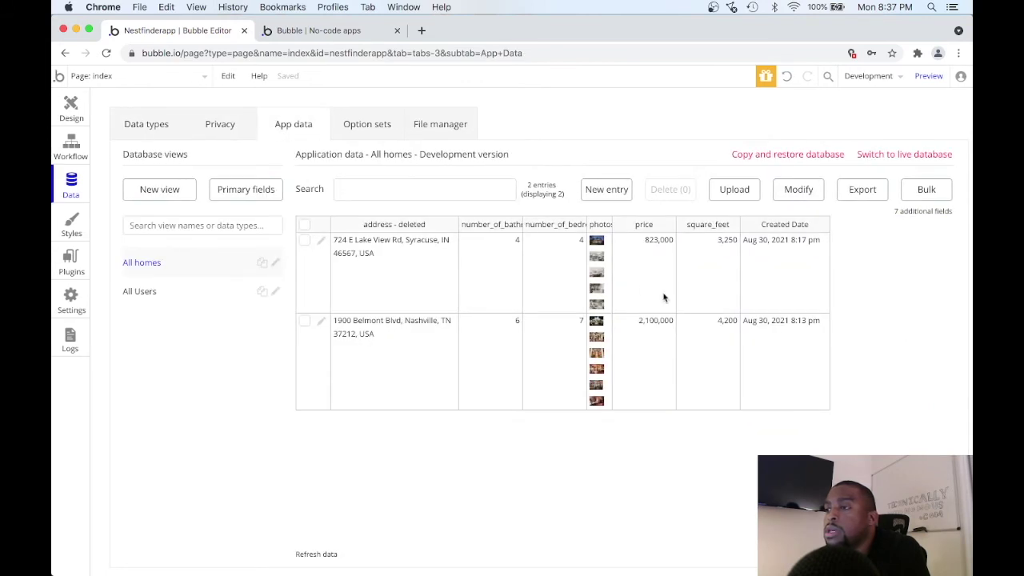
{"action": "left_click", "coordinate": [106, 54]}
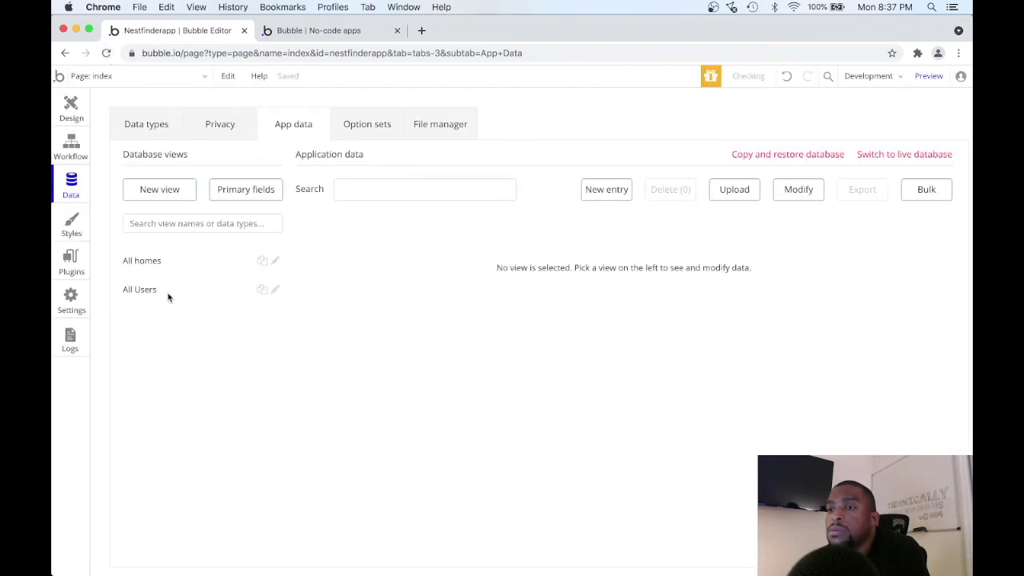
{"action": "left_click", "coordinate": [175, 271]}
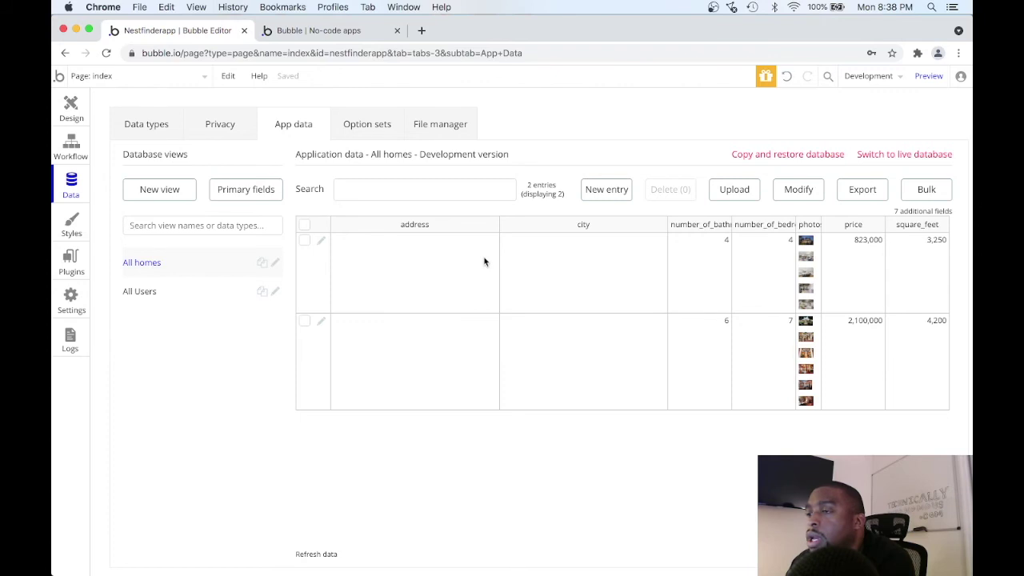
Edit the first home entry, entering its street address and the city Nashville.
{"action": "left_click", "coordinate": [321, 242]}
{"action": "left_click", "coordinate": [283, 166]}
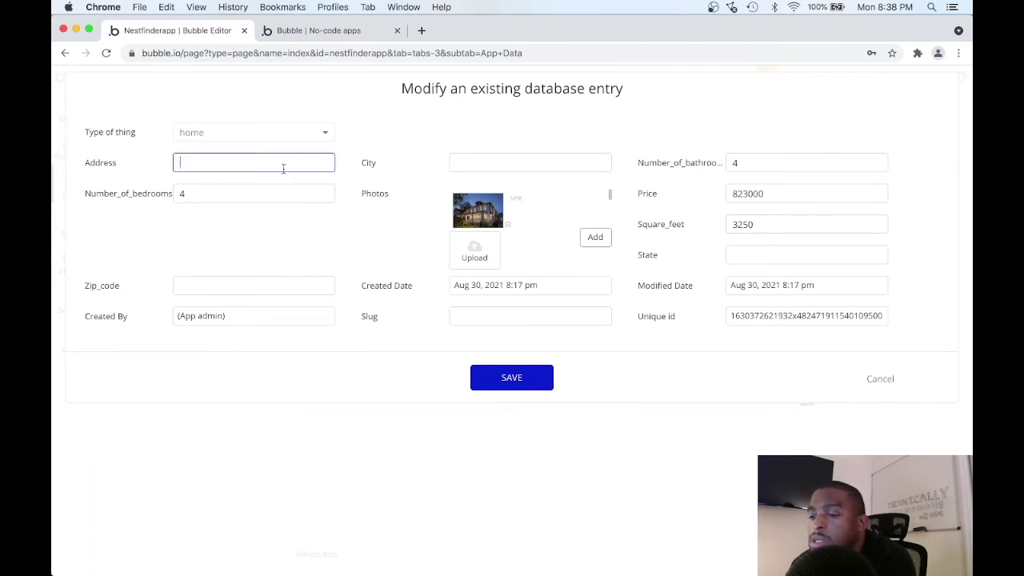
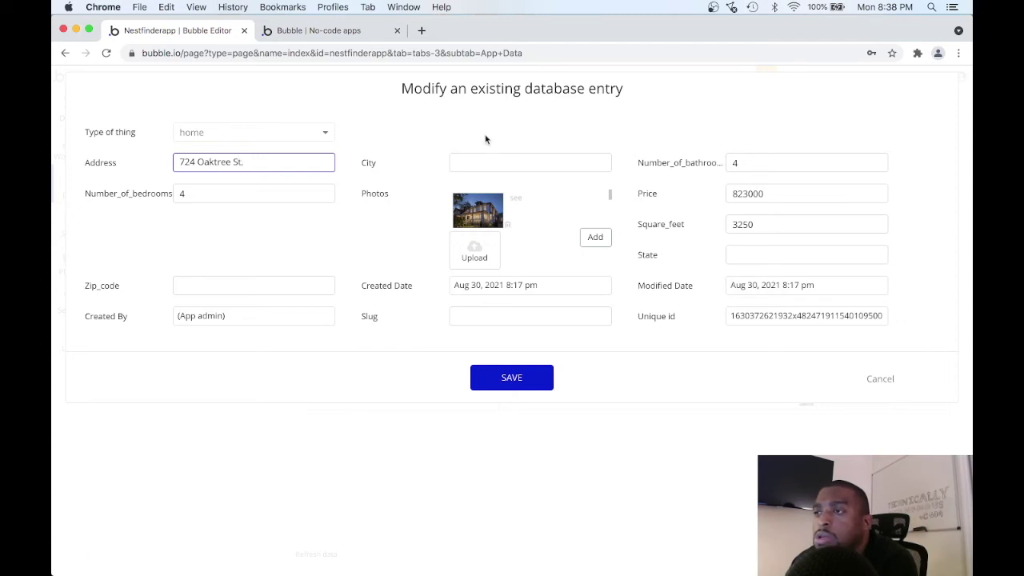
{"action": "left_click", "coordinate": [482, 163]}
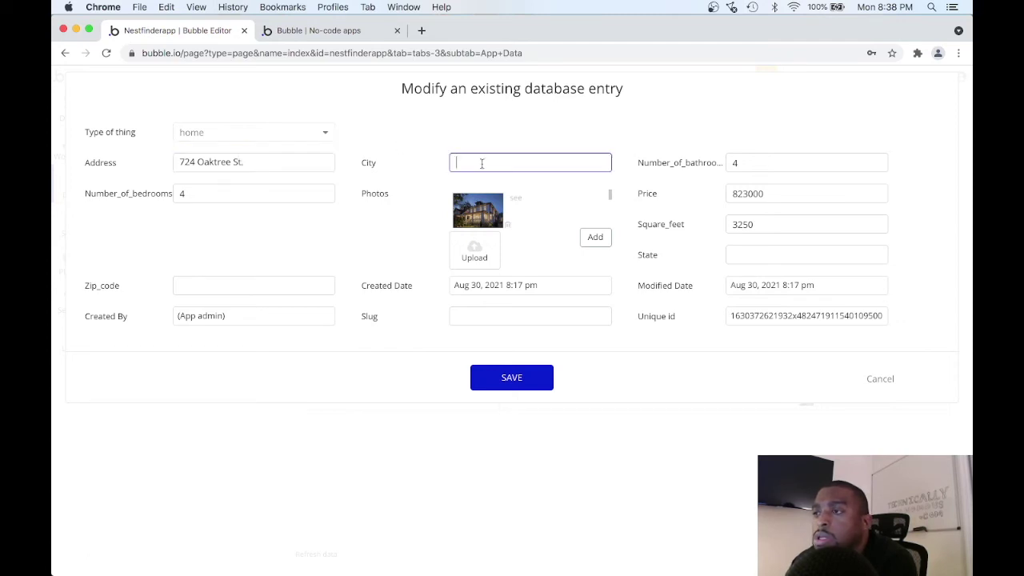
{"action": "type", "text": "Nsah"}
{"action": "key", "text": "BackSpace"}
{"action": "type", "text": "ashville"}
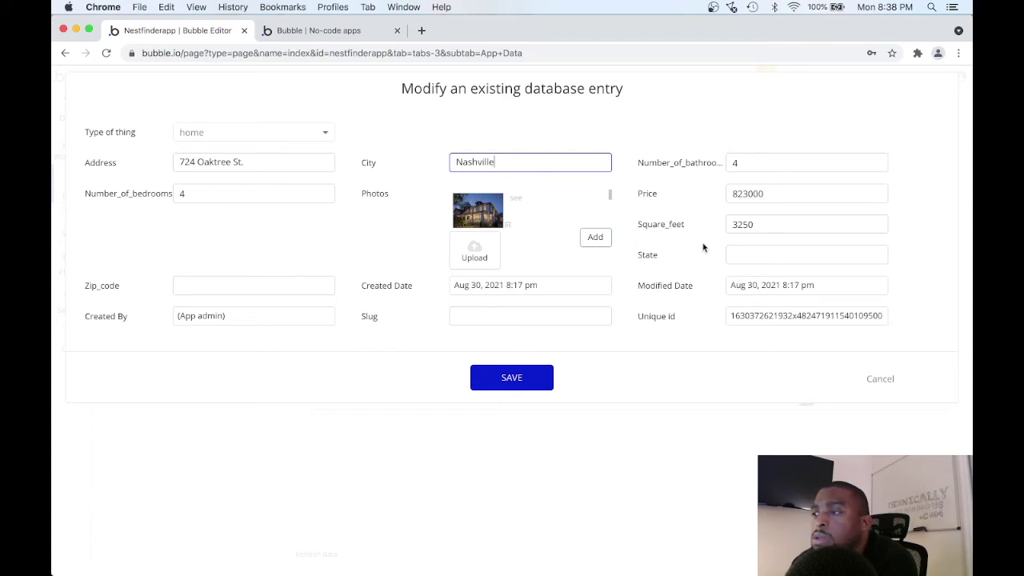
Add state Tennessee and the zip code, save the first home, and start the second home's address.
{"action": "left_click", "coordinate": [731, 253]}
{"action": "type", "text": "Tennessee"}
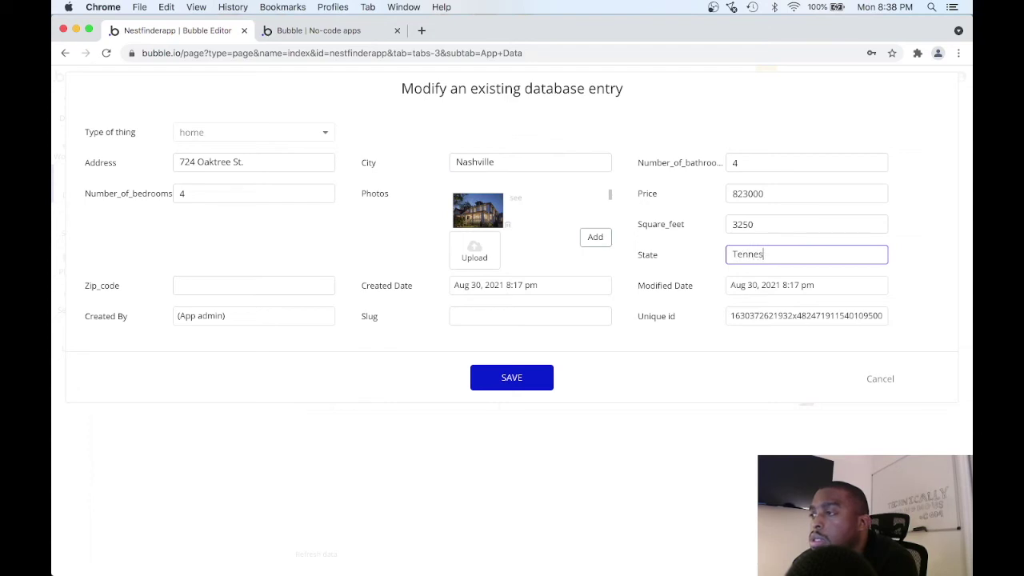
{"action": "left_click", "coordinate": [282, 283]}
{"action": "type", "text": "37120"}
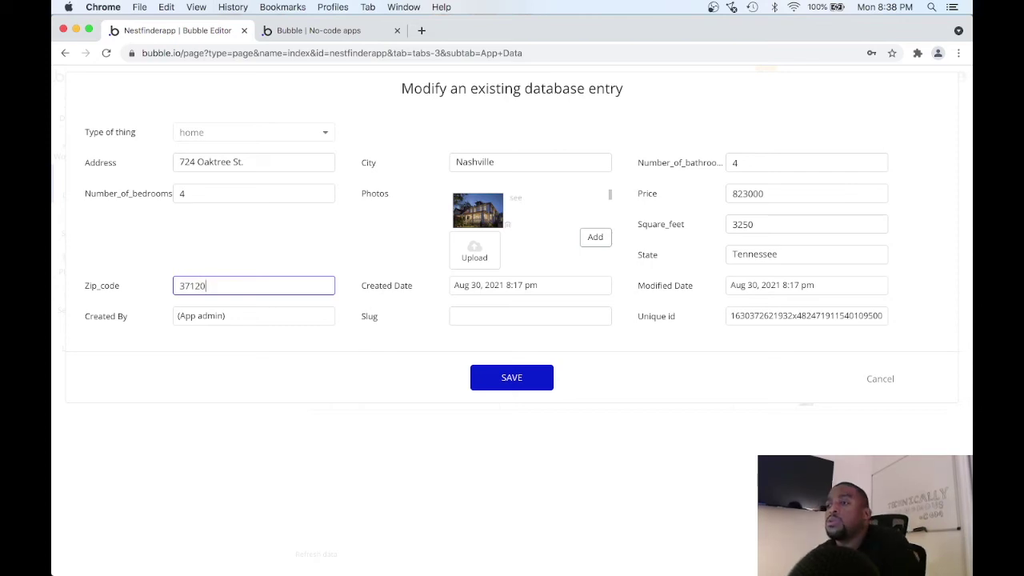
{"action": "left_click", "coordinate": [511, 372]}
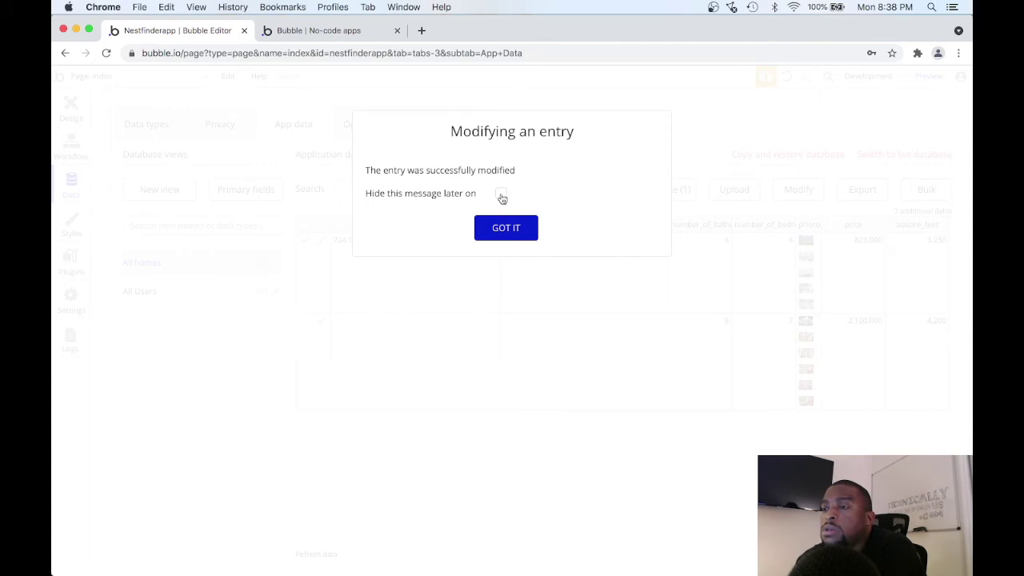
{"action": "left_click", "coordinate": [504, 227]}
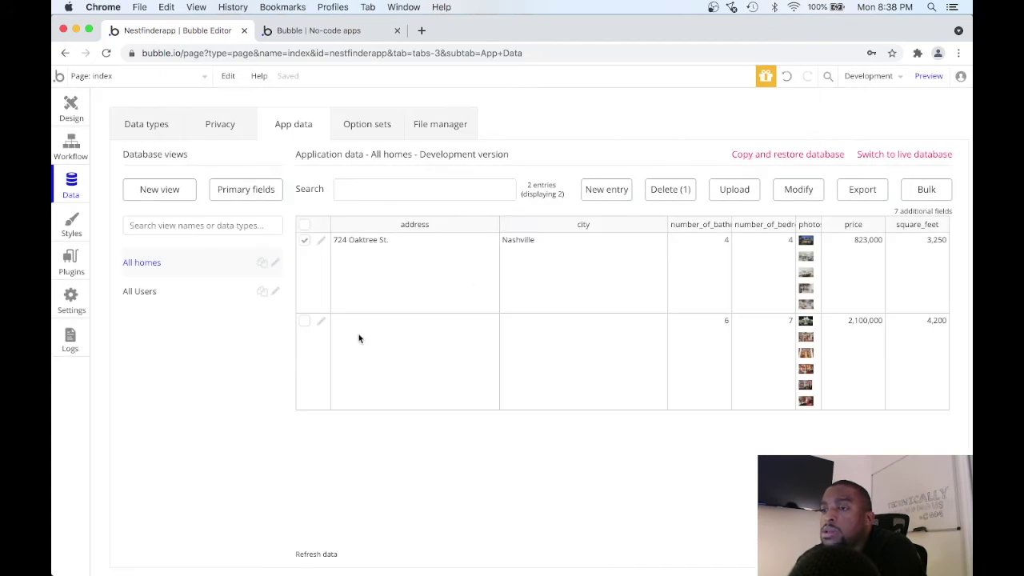
{"action": "left_click", "coordinate": [322, 322]}
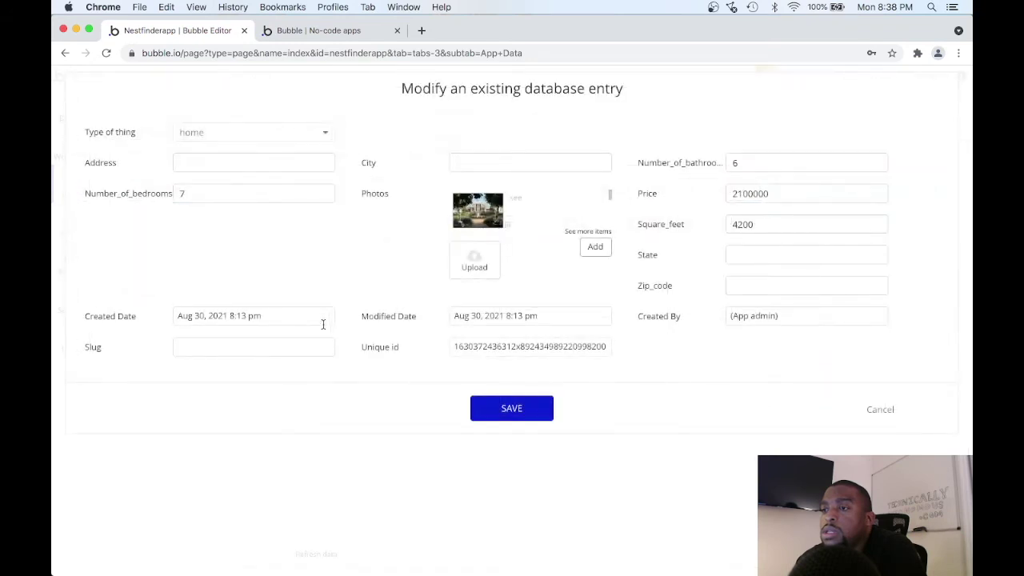
{"action": "left_click", "coordinate": [276, 155]}
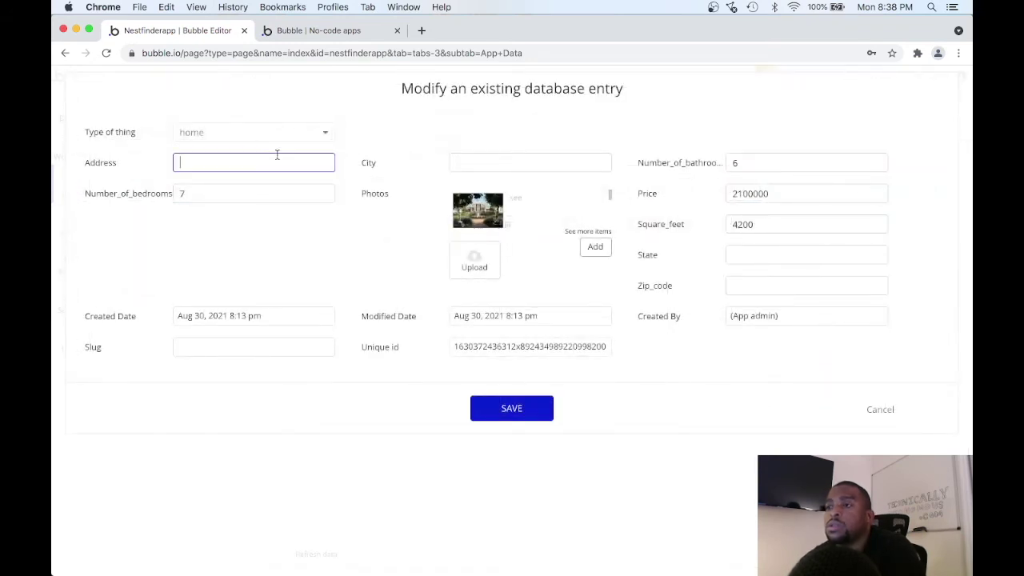
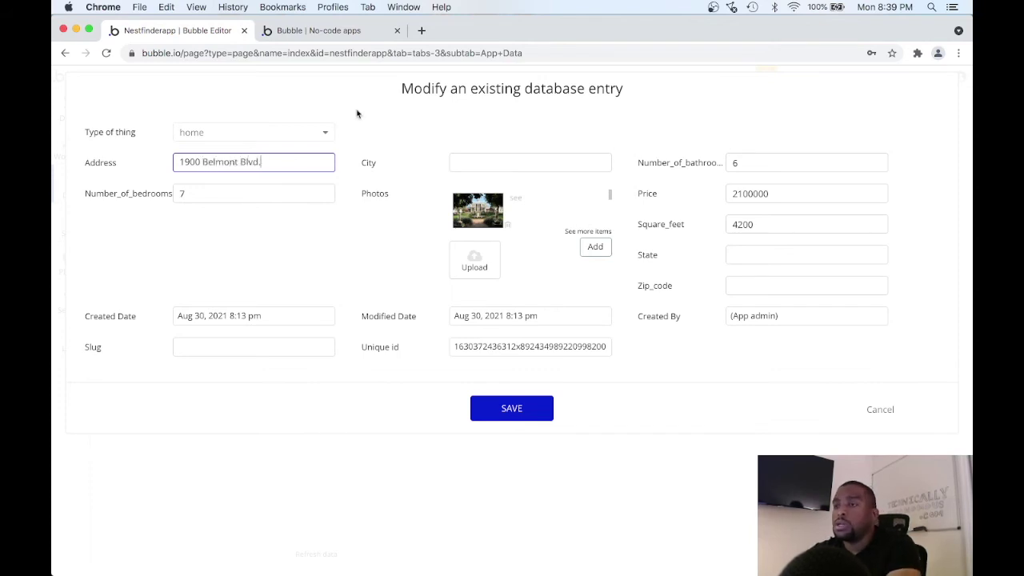
Enter Nashville, Tennessee and zip 37120 on the home entry, then save.
{"action": "left_click", "coordinate": [456, 162]}
{"action": "type", "text": "Nashville"}
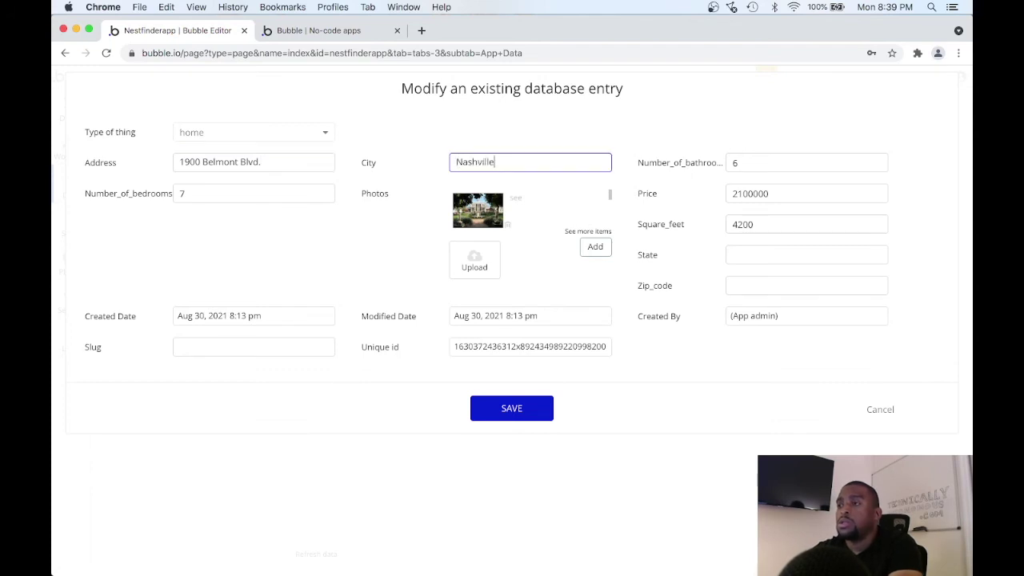
{"action": "left_click", "coordinate": [746, 254]}
{"action": "type", "text": "Tennessee"}
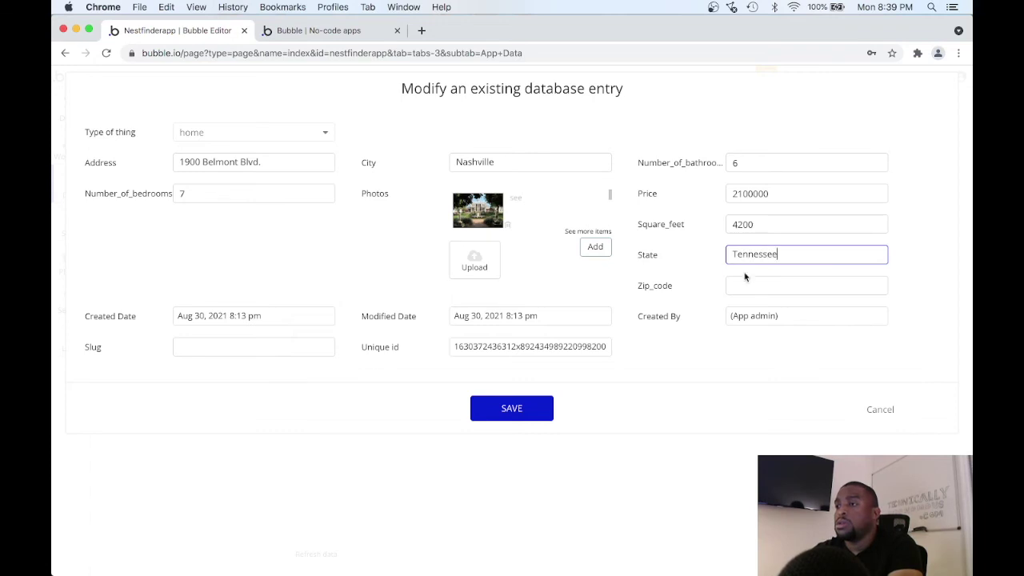
{"action": "left_click", "coordinate": [744, 282]}
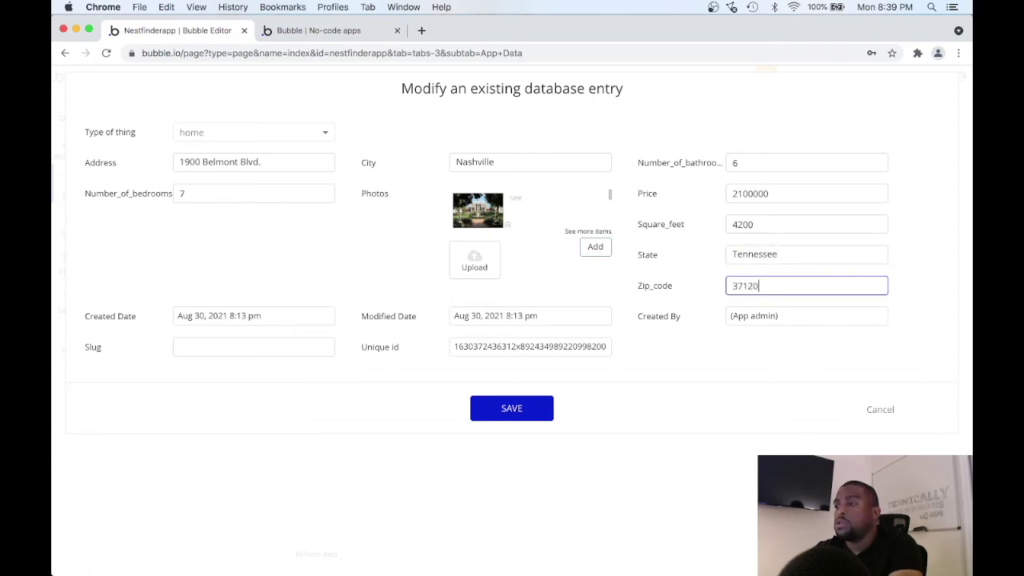
{"action": "left_click", "coordinate": [512, 410]}
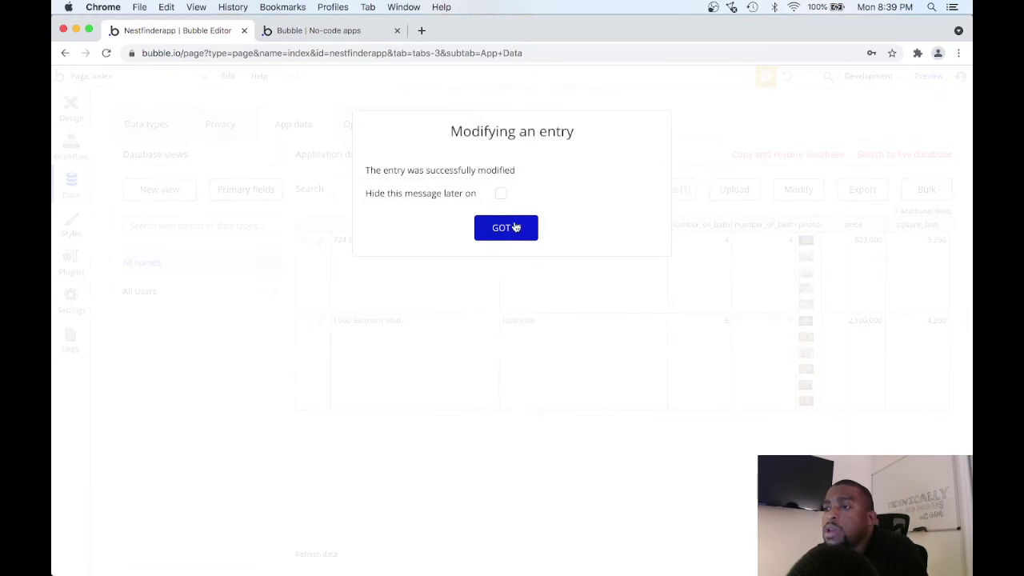
{"action": "left_click", "coordinate": [516, 228]}
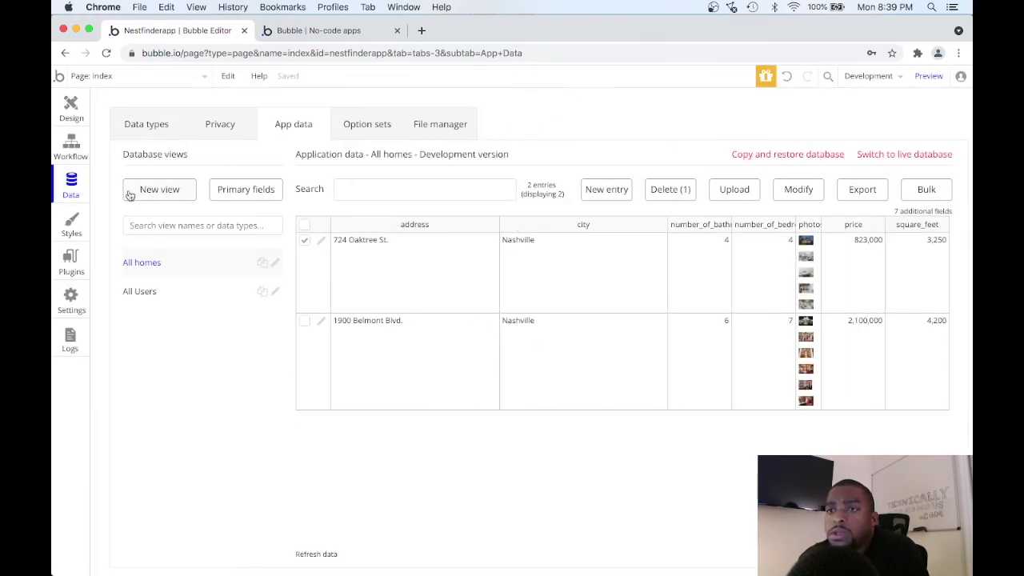
Back in Design, rename the first card's '...edit me...' text element to 'Listing Card - Address'.
{"action": "left_click", "coordinate": [67, 106]}
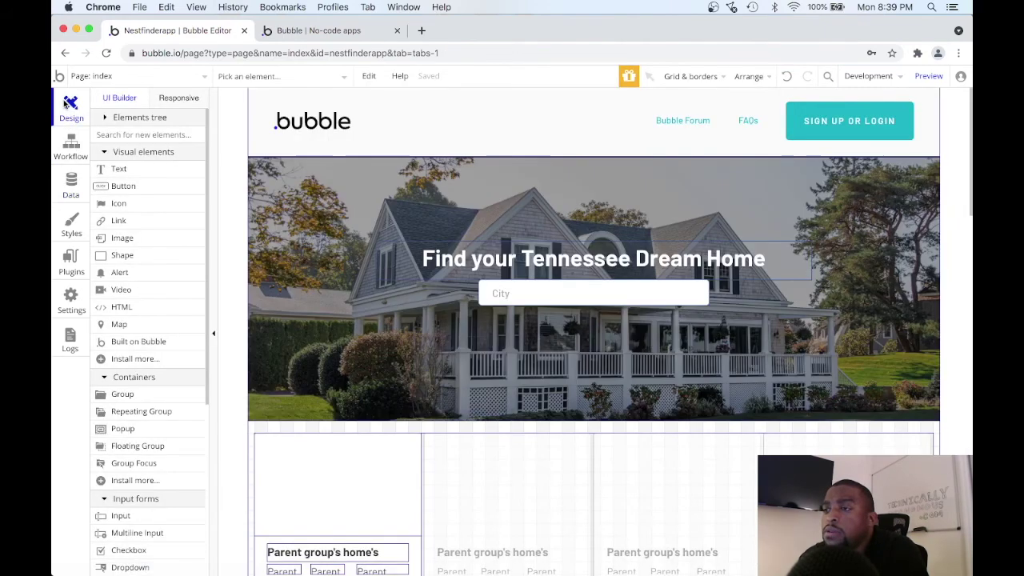
{"action": "scroll", "coordinate": [422, 306], "scroll_direction": "down", "scroll_amount": 5}
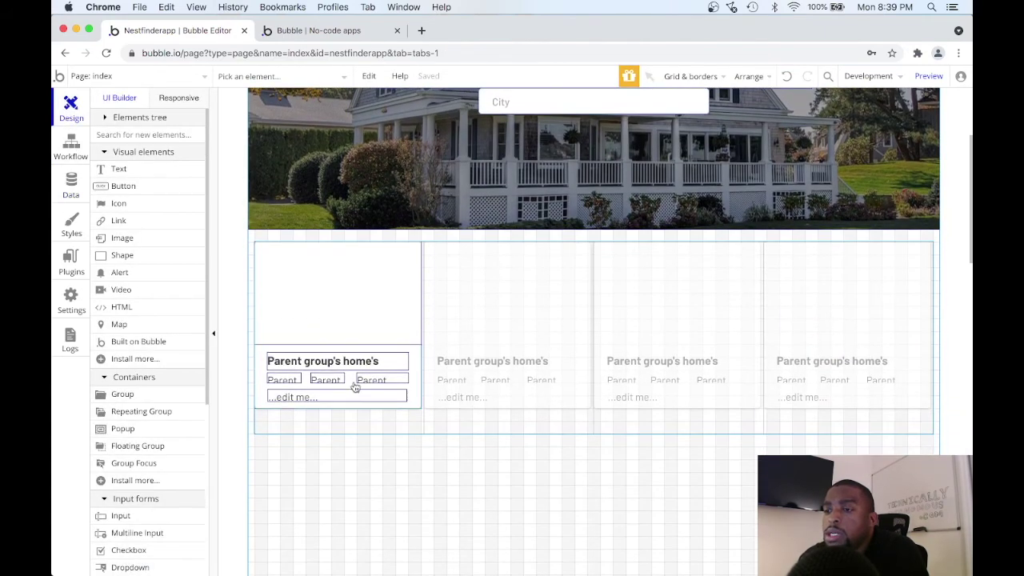
{"action": "left_click", "coordinate": [330, 393]}
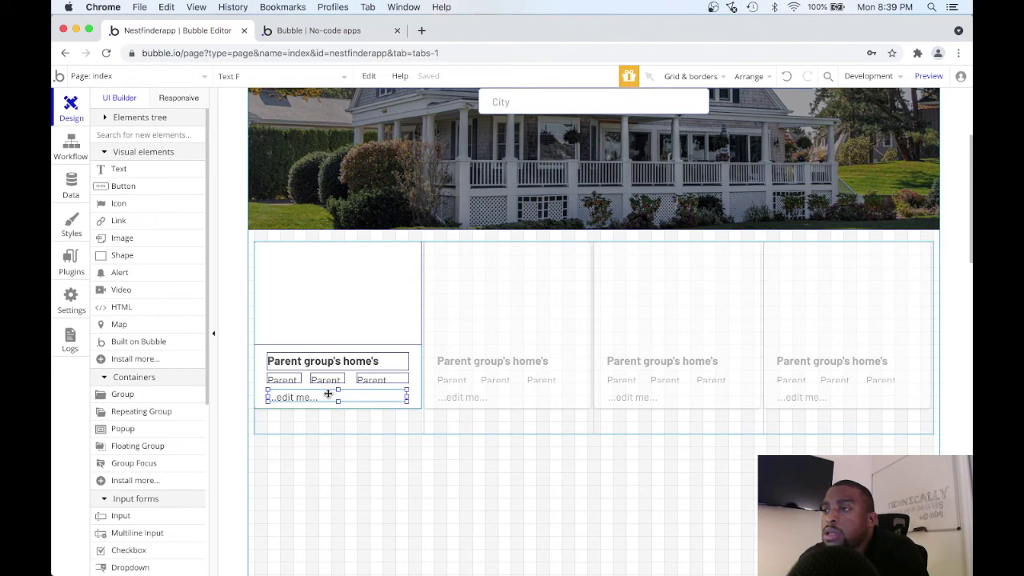
{"action": "double_click", "coordinate": [328, 394]}
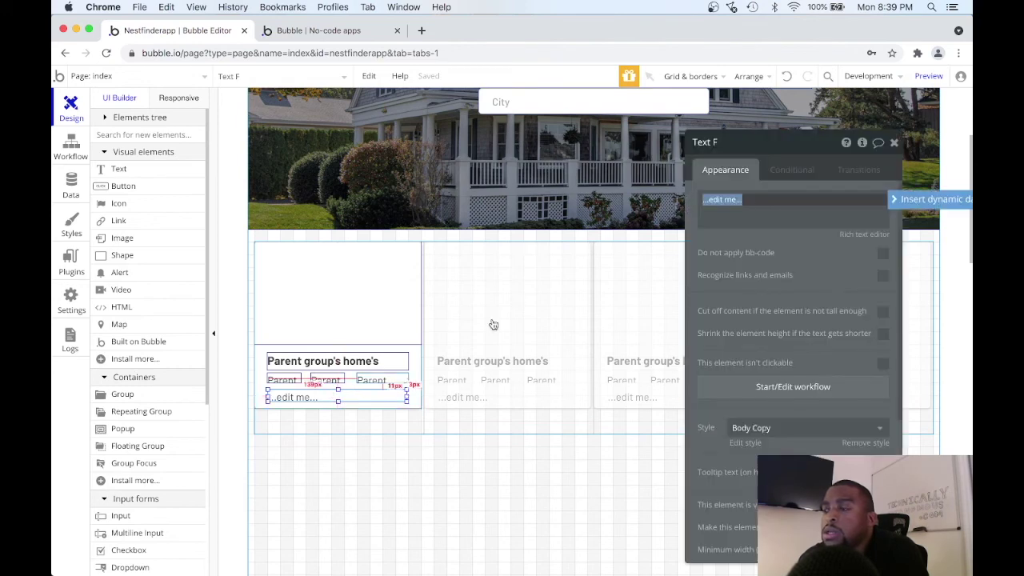
{"action": "left_click", "coordinate": [709, 142]}
{"action": "triple_click", "coordinate": [709, 142]}
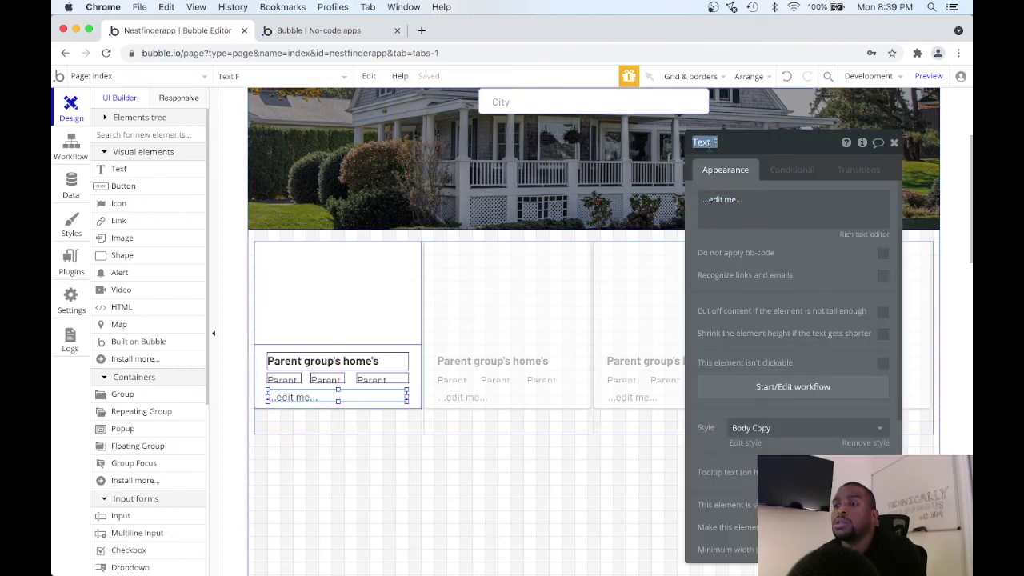
{"action": "type", "text": "Listing Card -"}
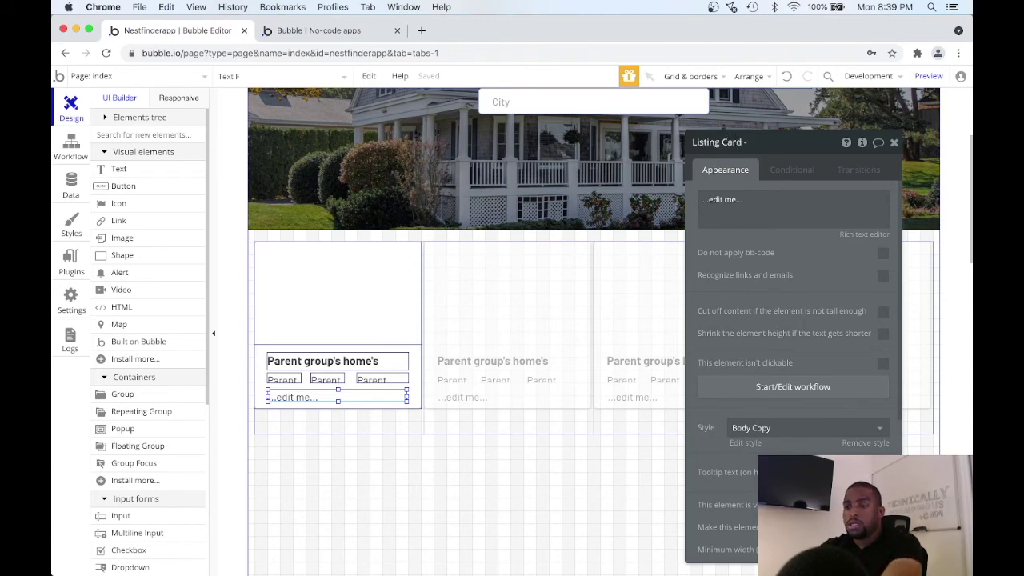
{"action": "type", "text": "Address"}
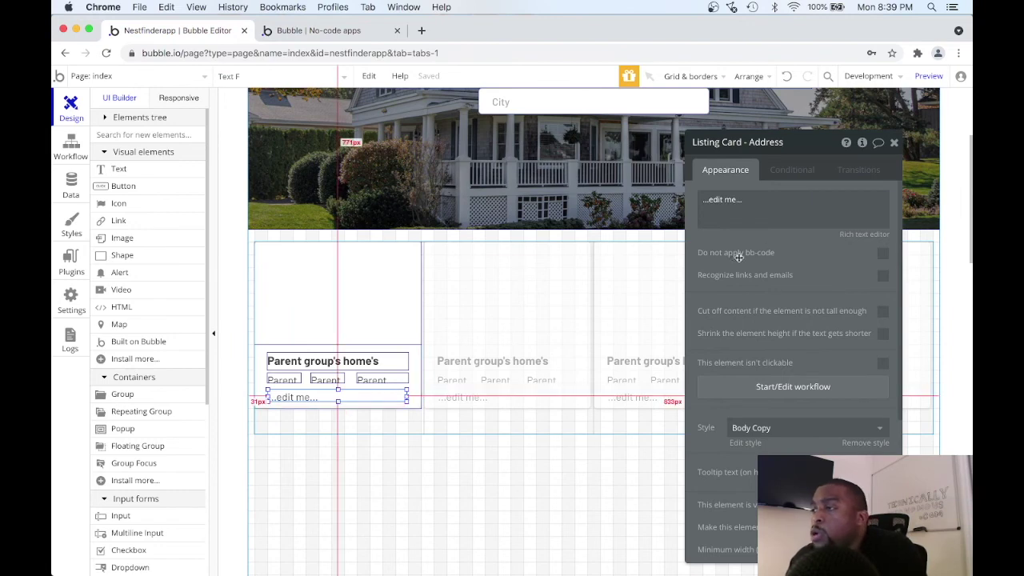
{"action": "triple_click", "coordinate": [722, 199]}
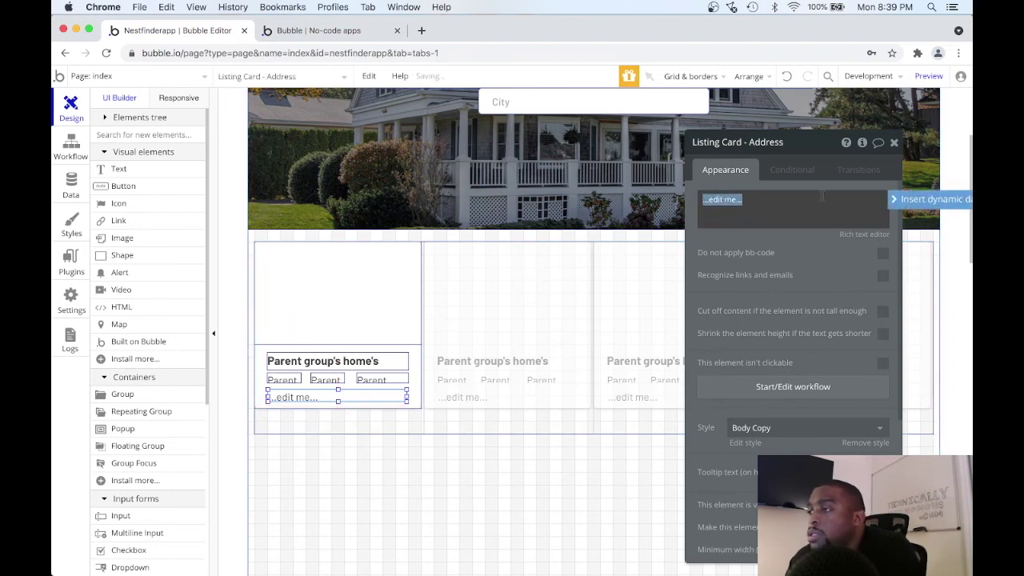
Replace the address text's placeholder with Parent group's home's address.
{"action": "left_click_drag", "start_coordinate": [824, 151], "coordinate": [715, 135]}
{"action": "triple_click", "coordinate": [693, 180]}
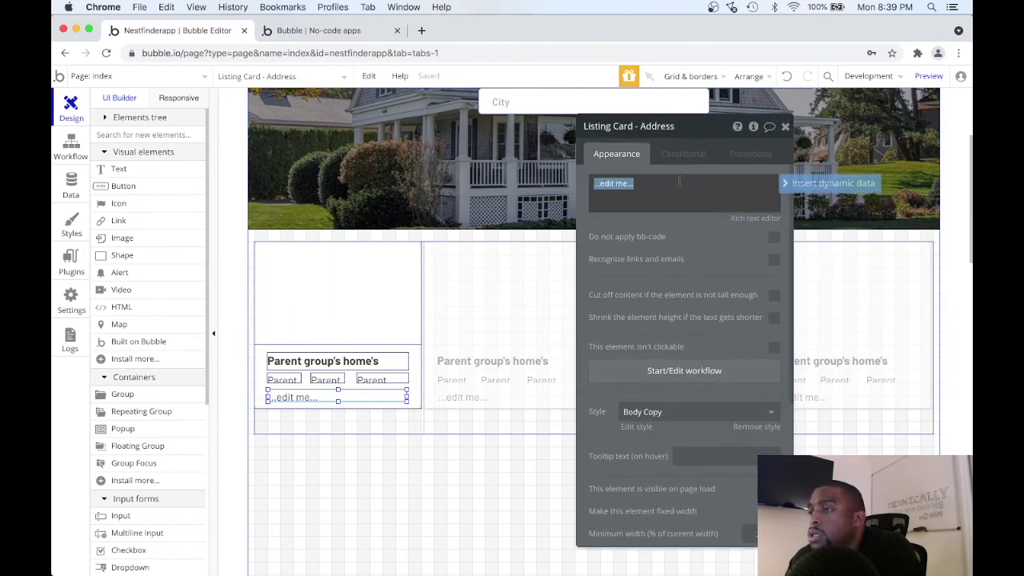
{"action": "left_click", "coordinate": [817, 186]}
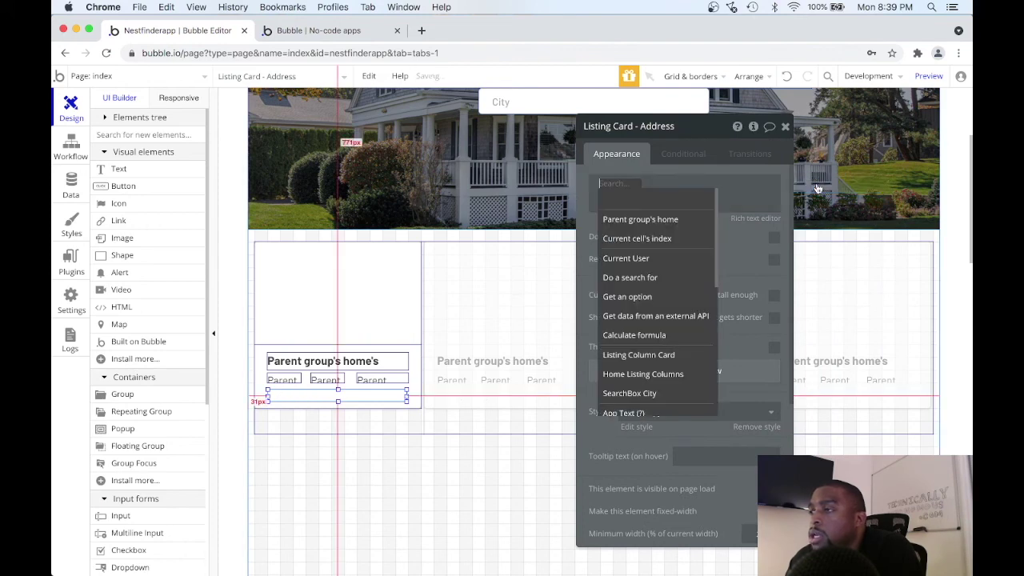
{"action": "left_click", "coordinate": [671, 220]}
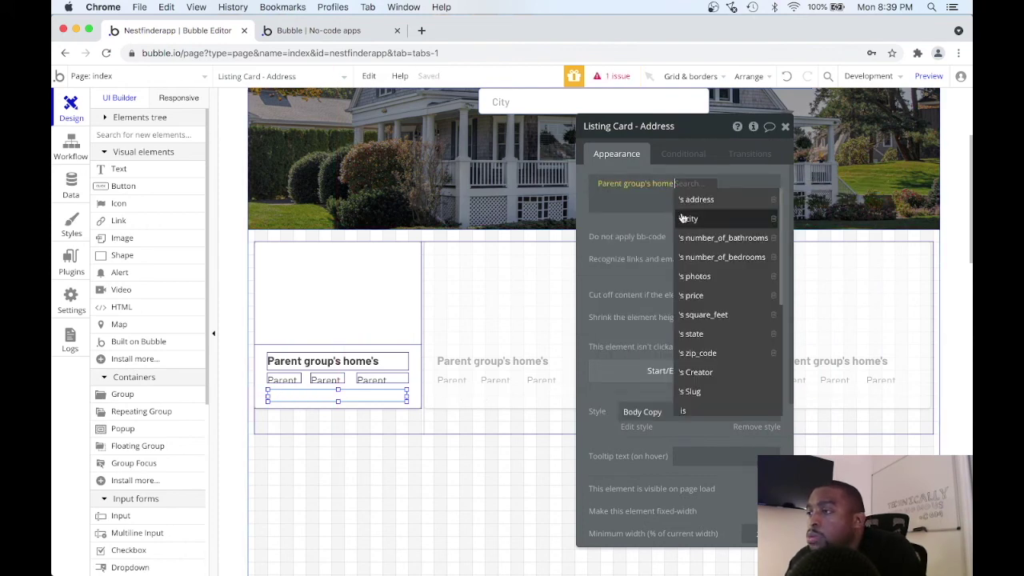
{"action": "left_click", "coordinate": [707, 201]}
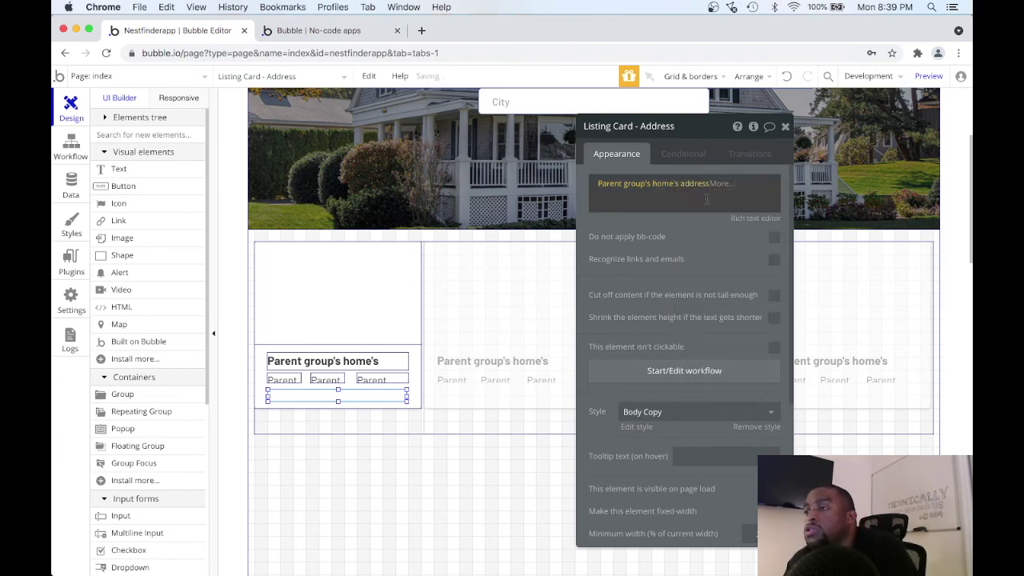
{"action": "left_click", "coordinate": [707, 185]}
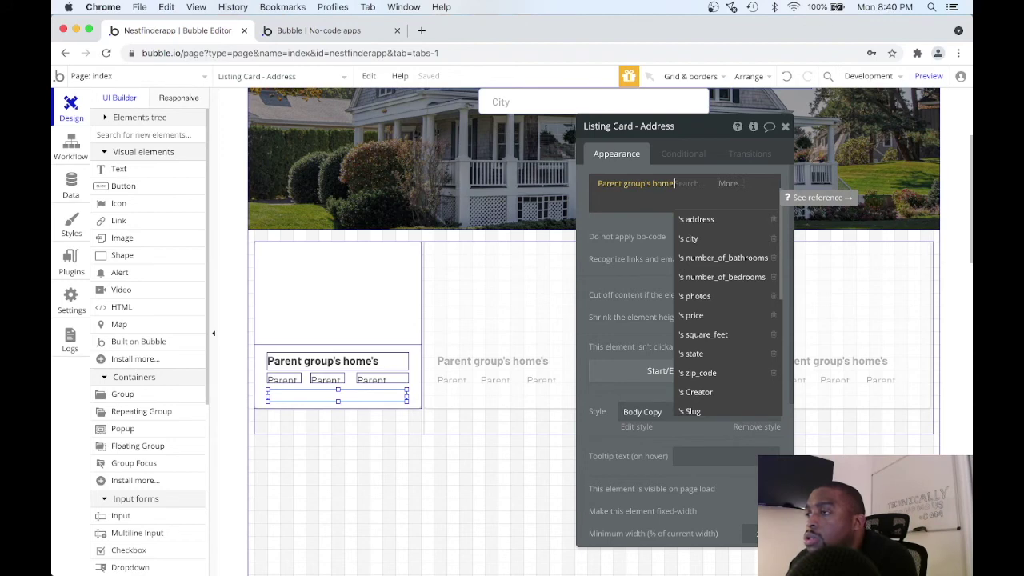
{"action": "left_click", "coordinate": [664, 196]}
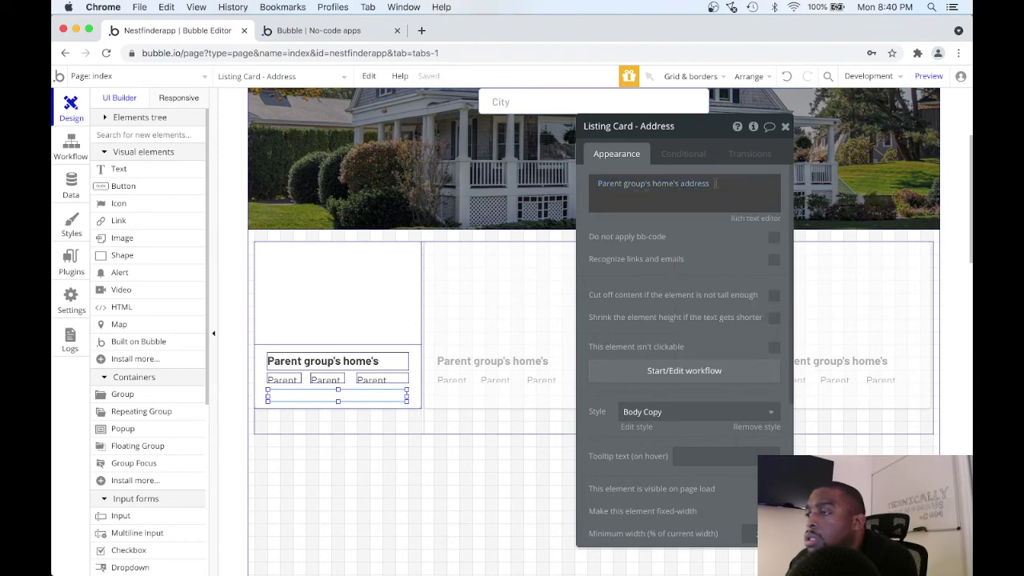
{"action": "left_click", "coordinate": [715, 183]}
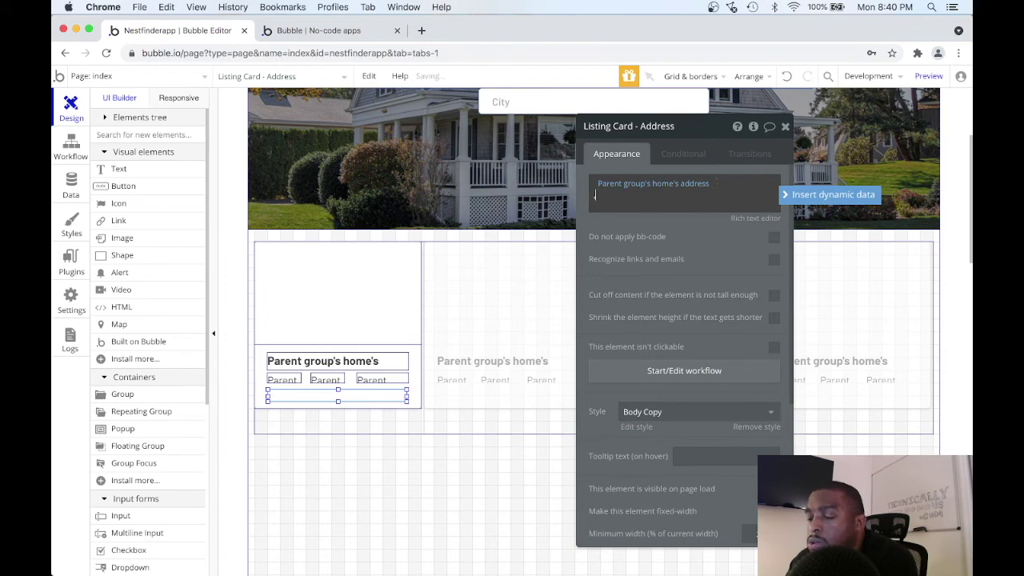
{"action": "key", "text": "BackSpace"}
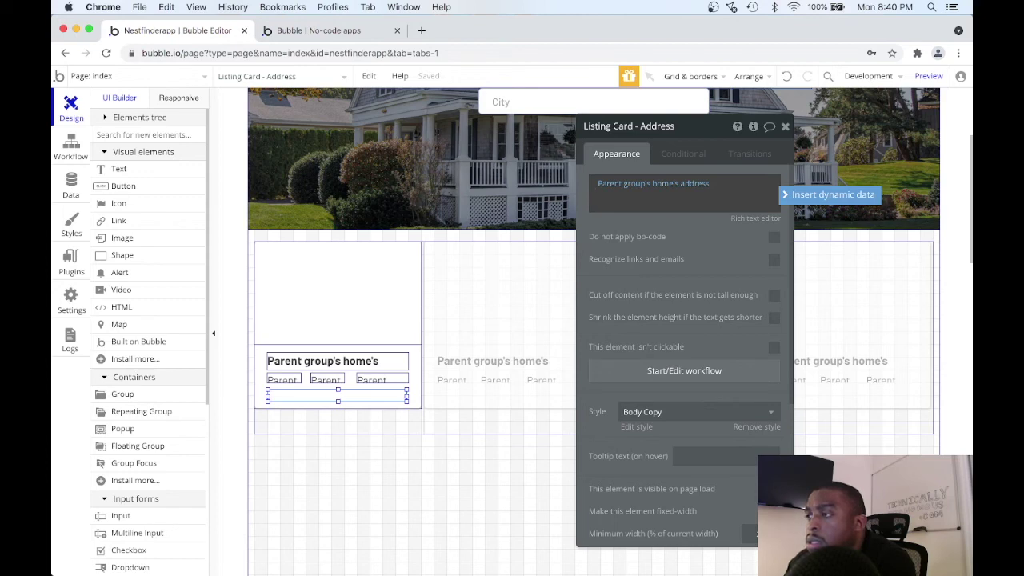
Append Parent group's home's city on a new line, followed by a comma.
{"action": "left_click", "coordinate": [788, 195]}
{"action": "left_click", "coordinate": [774, 220]}
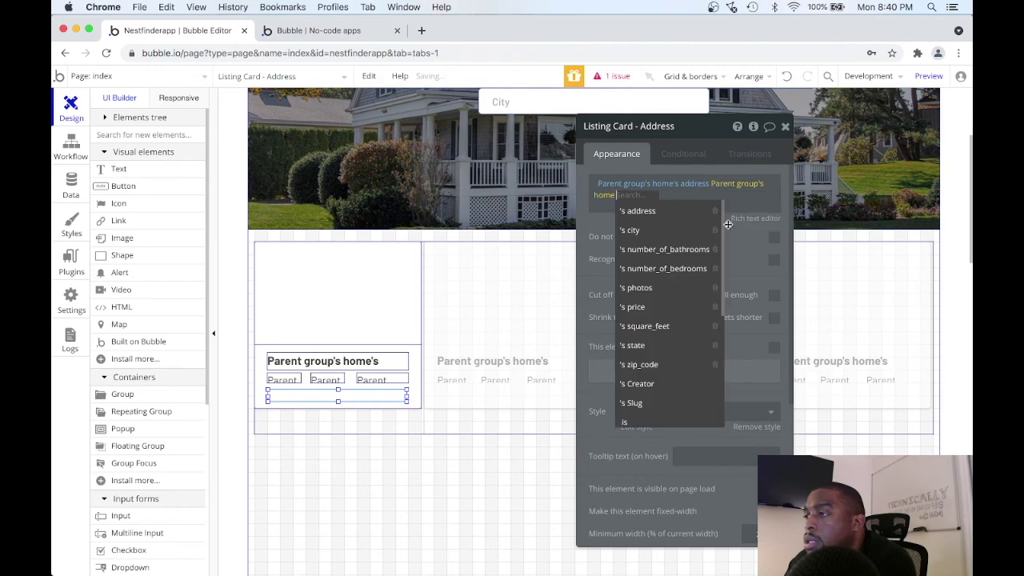
{"action": "left_click", "coordinate": [681, 232]}
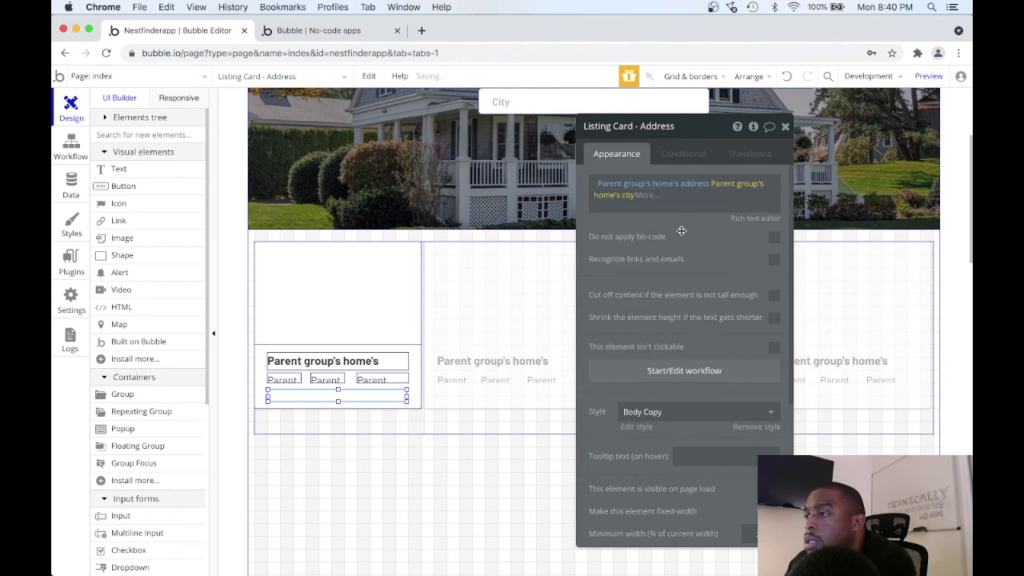
{"action": "left_click", "coordinate": [633, 198]}
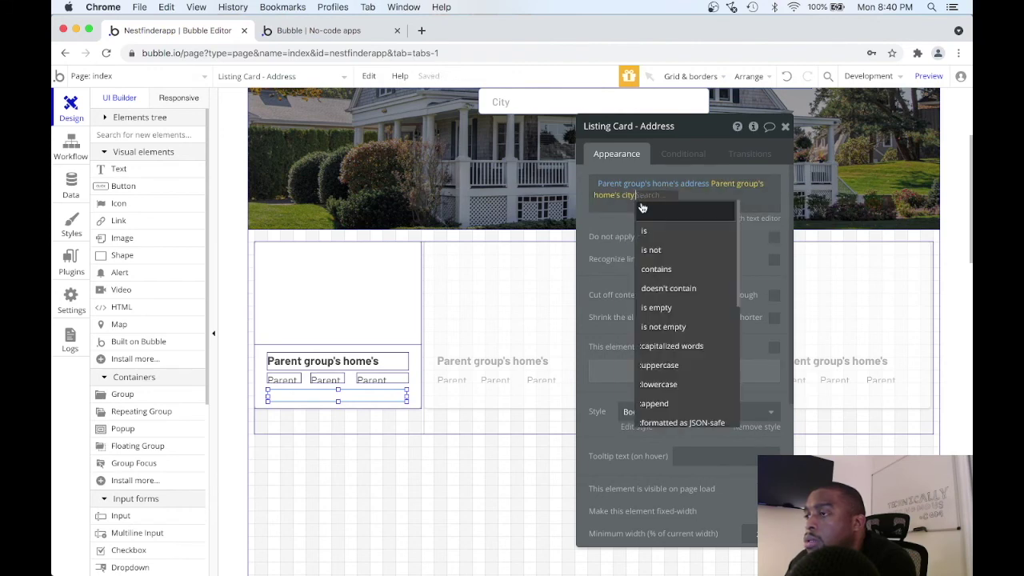
{"action": "left_click", "coordinate": [638, 196]}
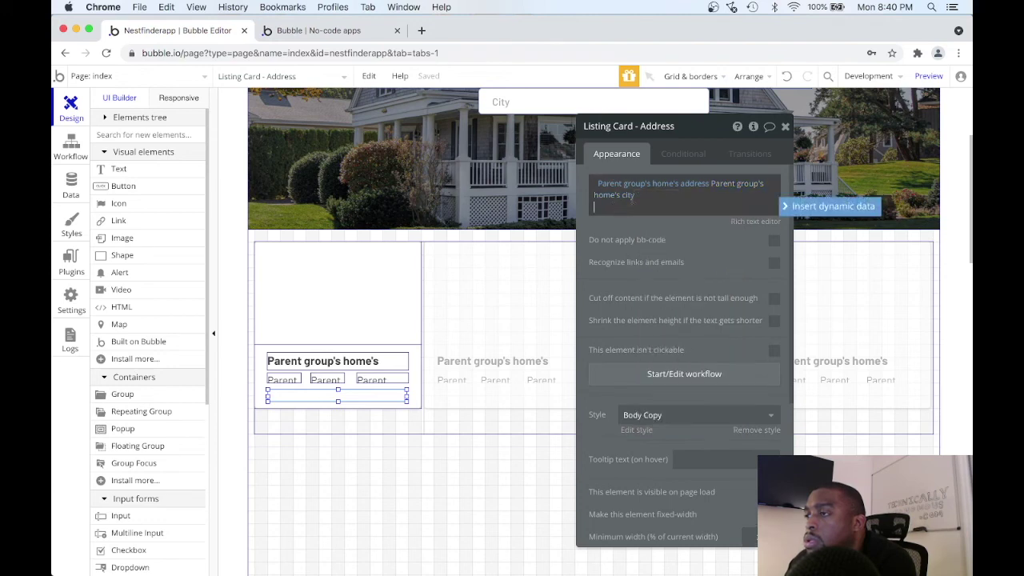
{"action": "key", "text": "Return"}
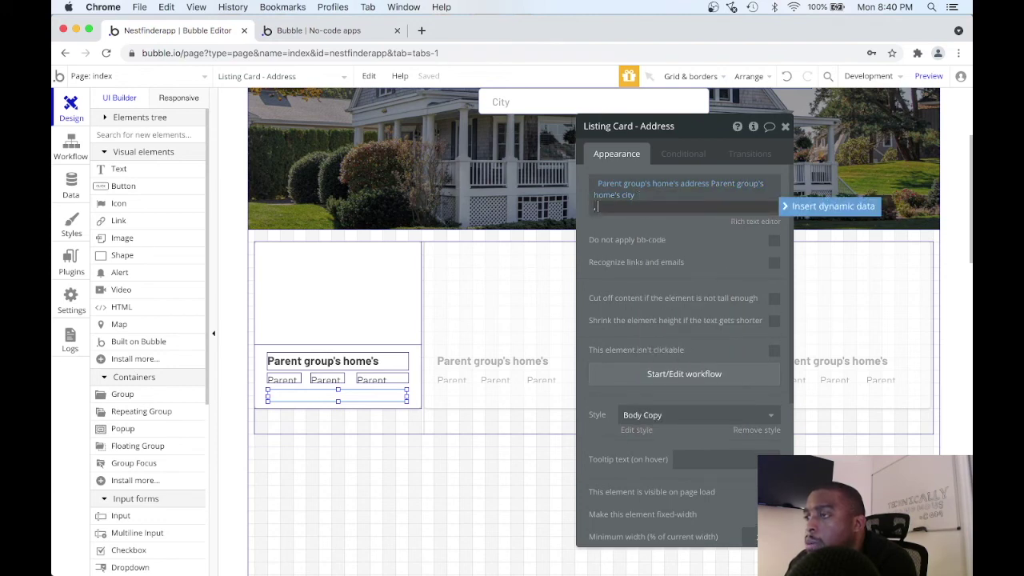
{"action": "type", "text": ","}
Append the home's state, then the home's zip_code on a new line.
{"action": "left_click", "coordinate": [831, 206]}
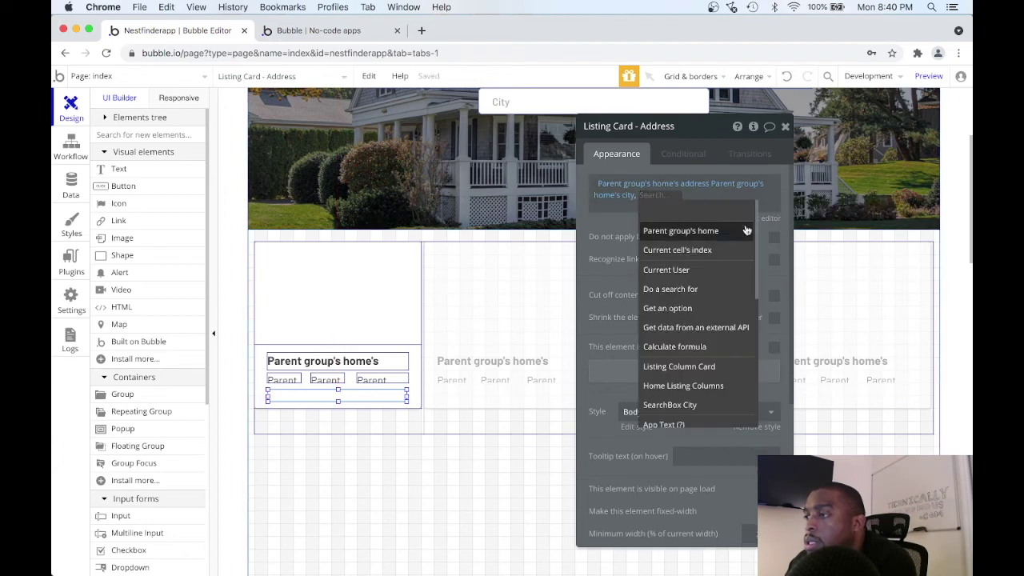
{"action": "left_click", "coordinate": [712, 232]}
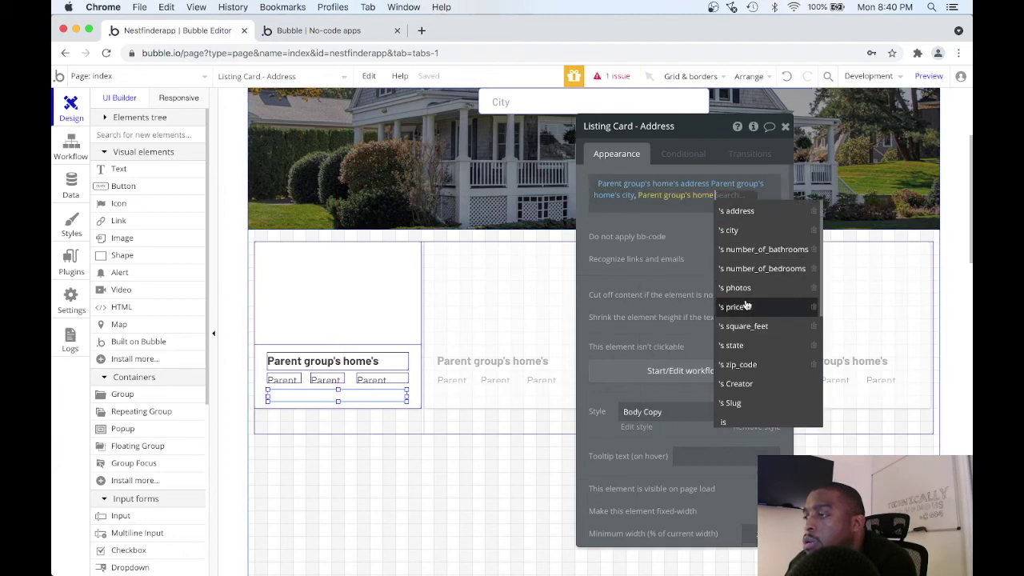
{"action": "left_click", "coordinate": [745, 350]}
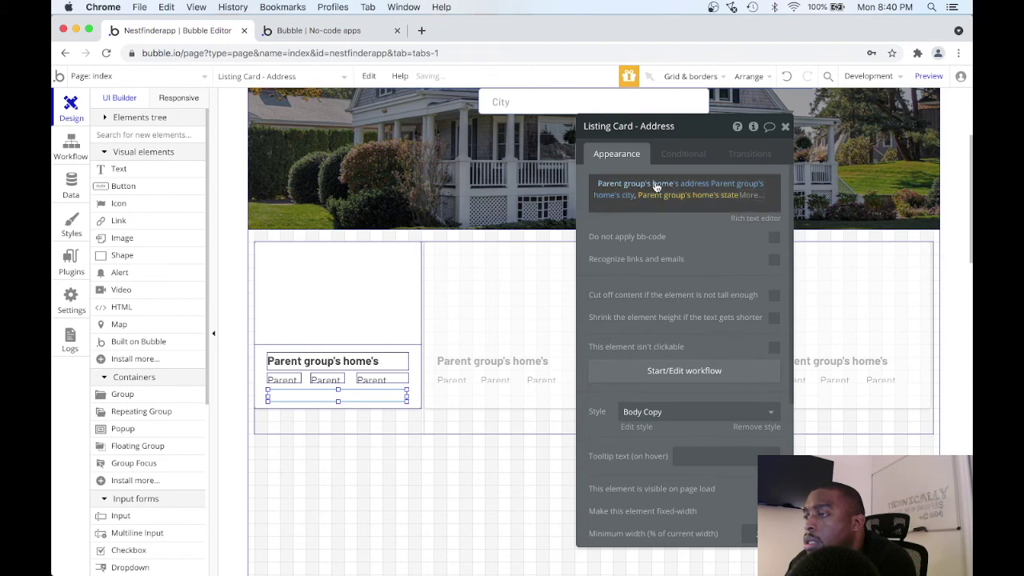
{"action": "key", "text": "Return"}
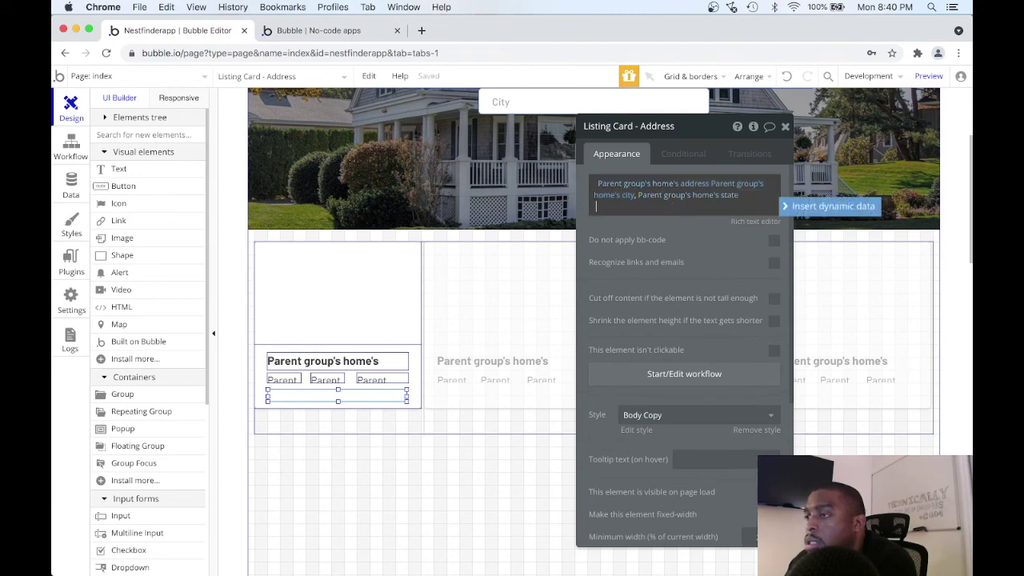
{"action": "left_click", "coordinate": [824, 208]}
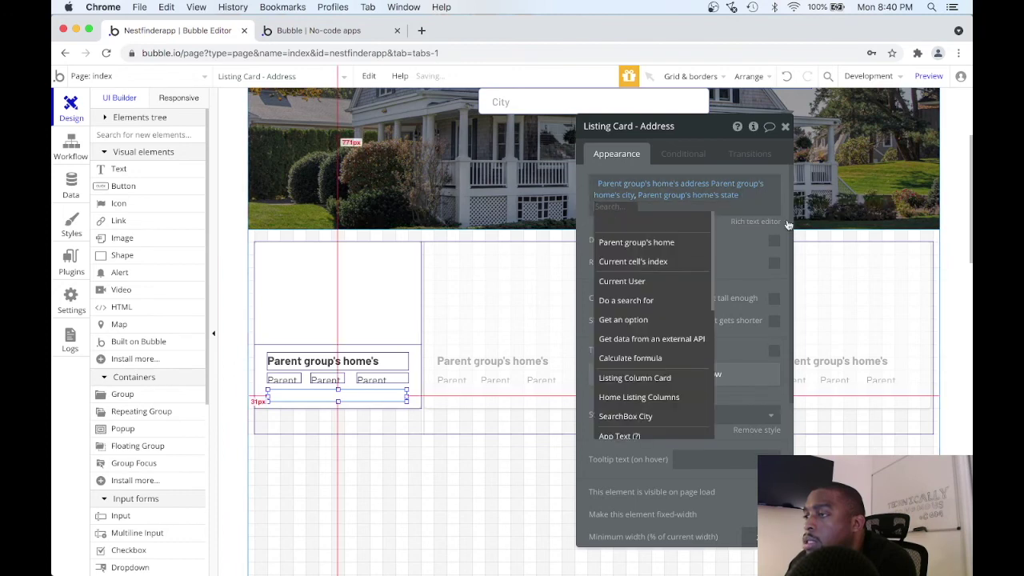
{"action": "left_click", "coordinate": [671, 245]}
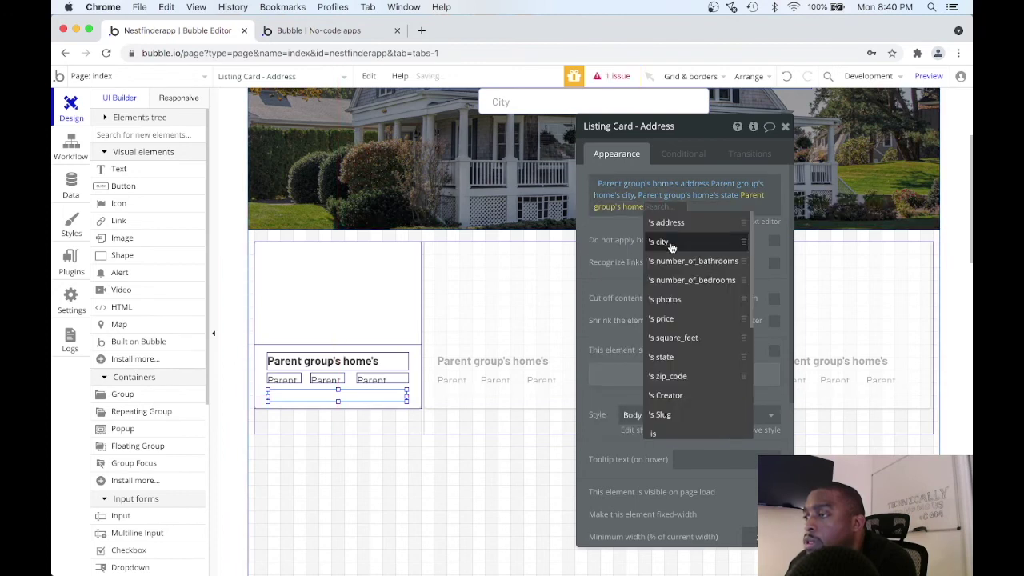
{"action": "left_click", "coordinate": [692, 378]}
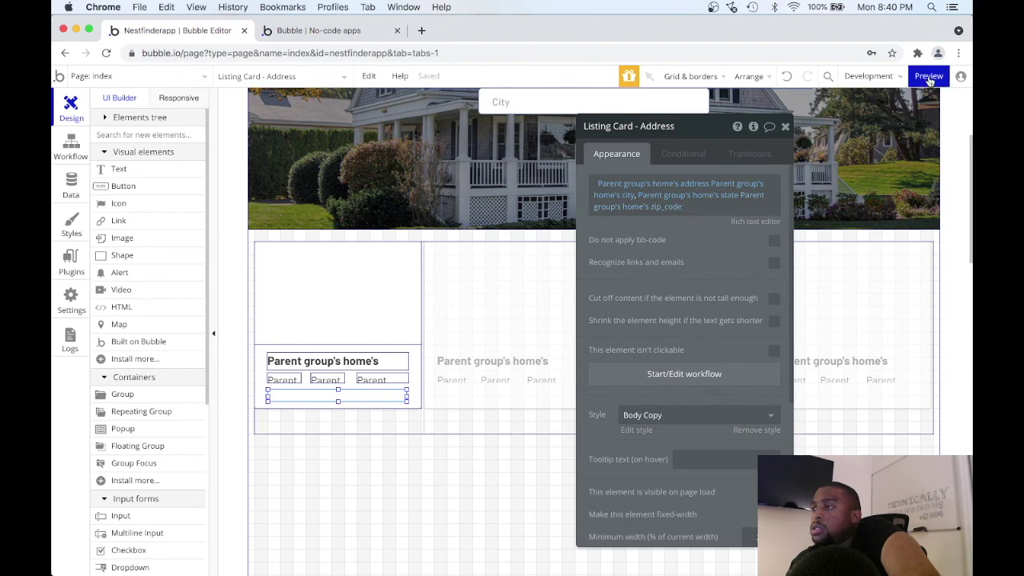
Check the cards' full addresses in the live preview and close the address text's property panel.
{"action": "left_click", "coordinate": [928, 76]}
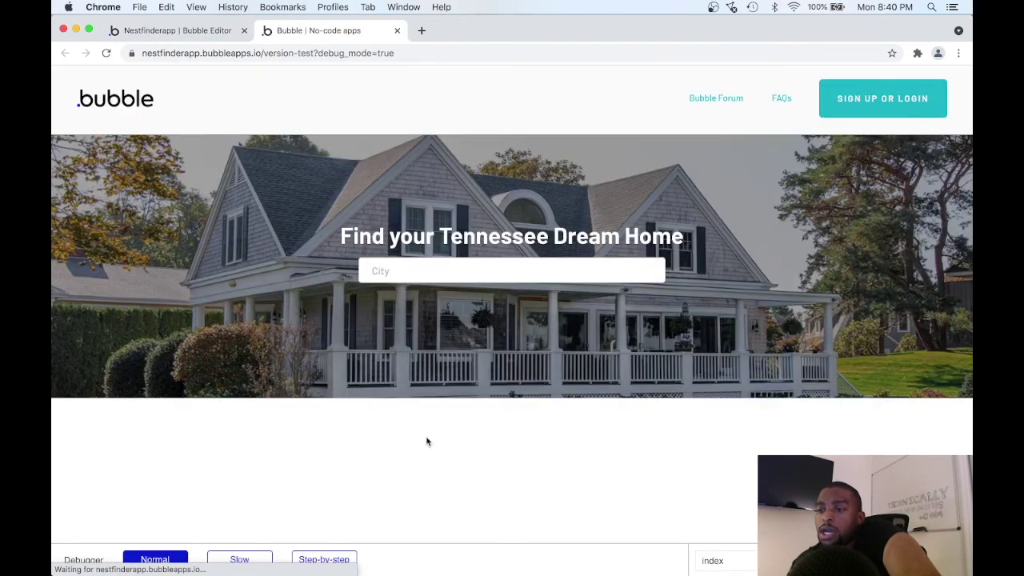
{"action": "scroll", "coordinate": [428, 442], "scroll_direction": "down", "scroll_amount": 5}
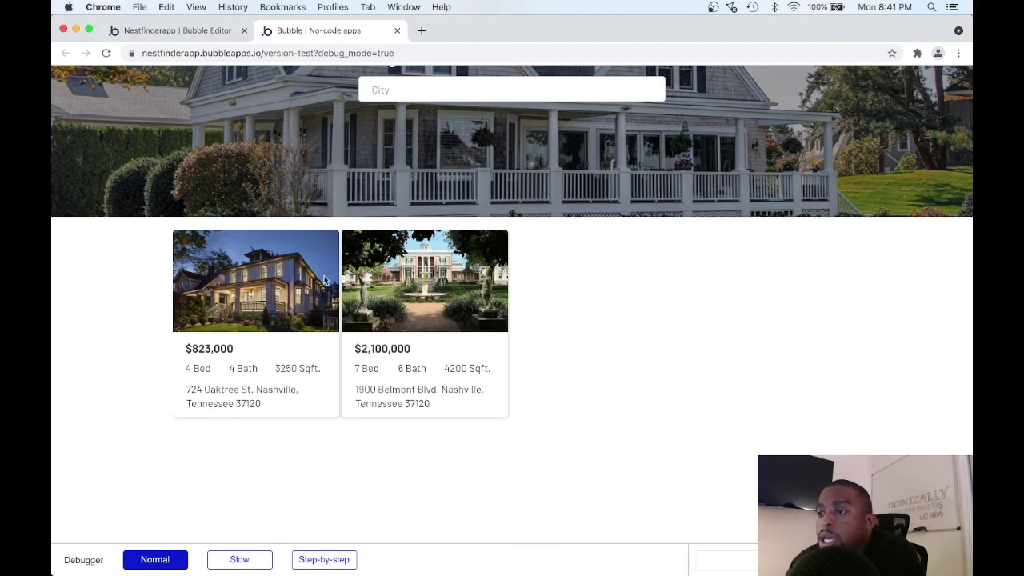
{"action": "left_click", "coordinate": [212, 28]}
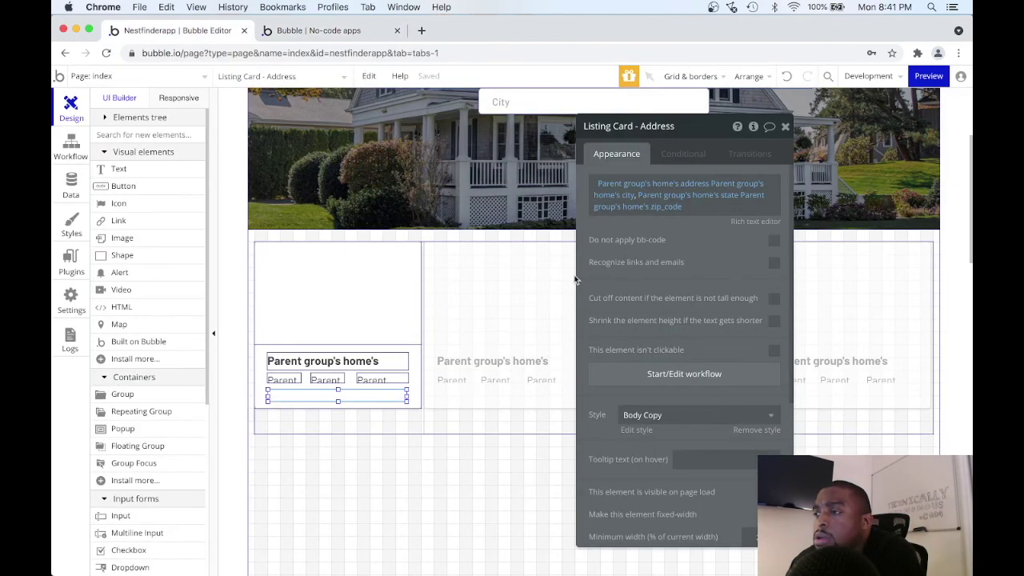
{"action": "left_click", "coordinate": [785, 128]}
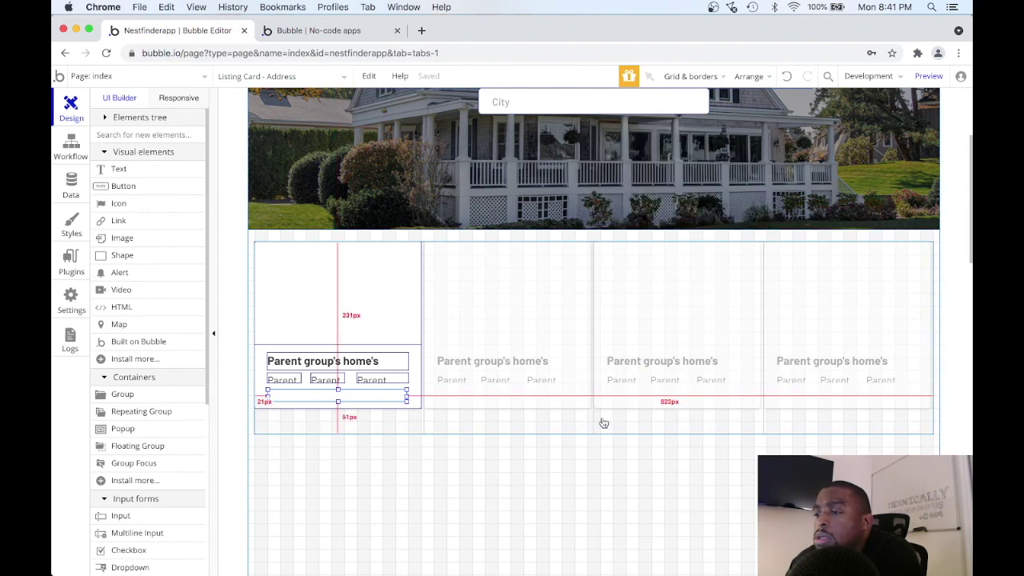
{"action": "left_click", "coordinate": [334, 32]}
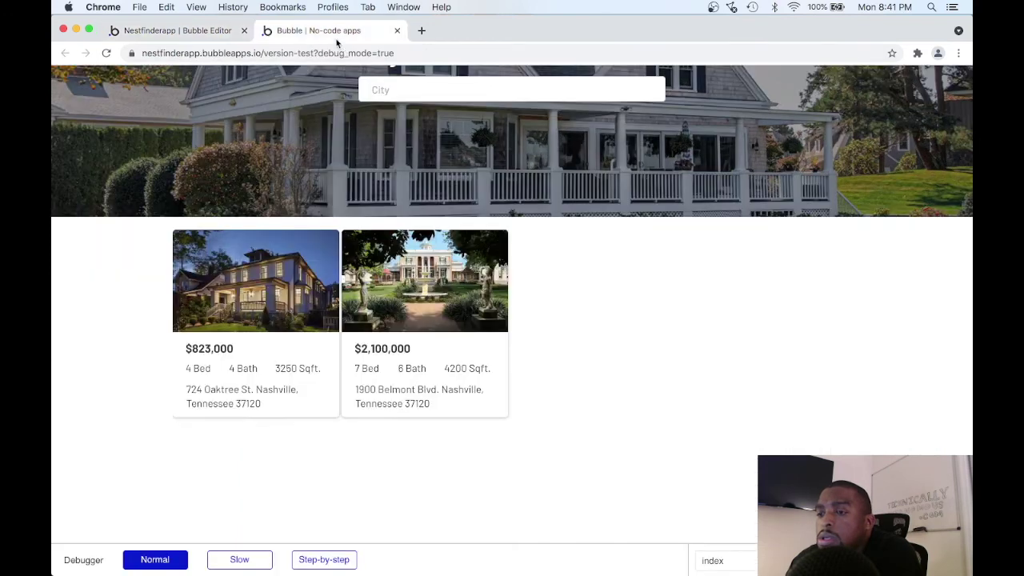
{"action": "left_click", "coordinate": [176, 30]}
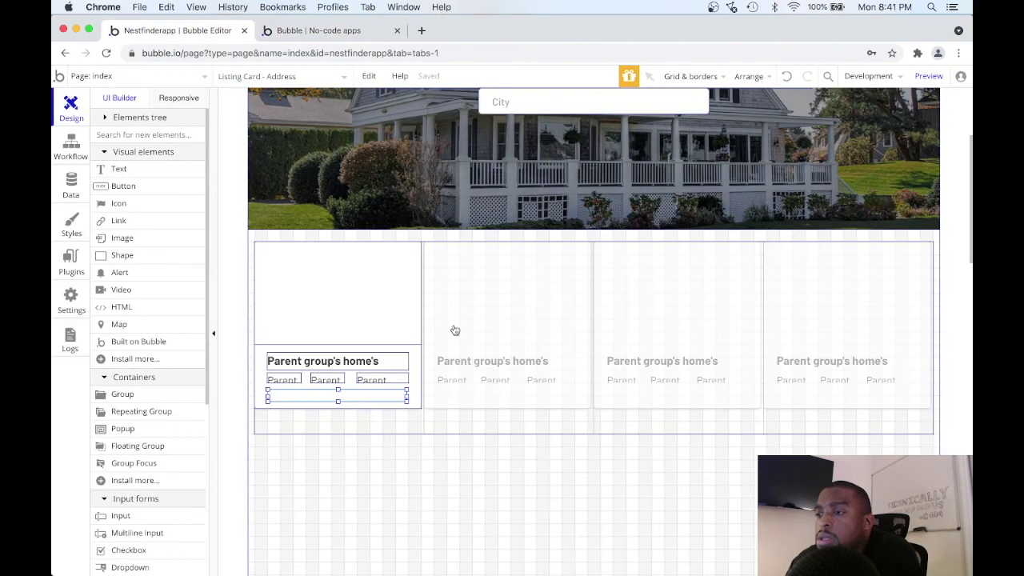
Set the Home Listing Columns grid to 3 columns.
{"action": "double_click", "coordinate": [572, 436]}
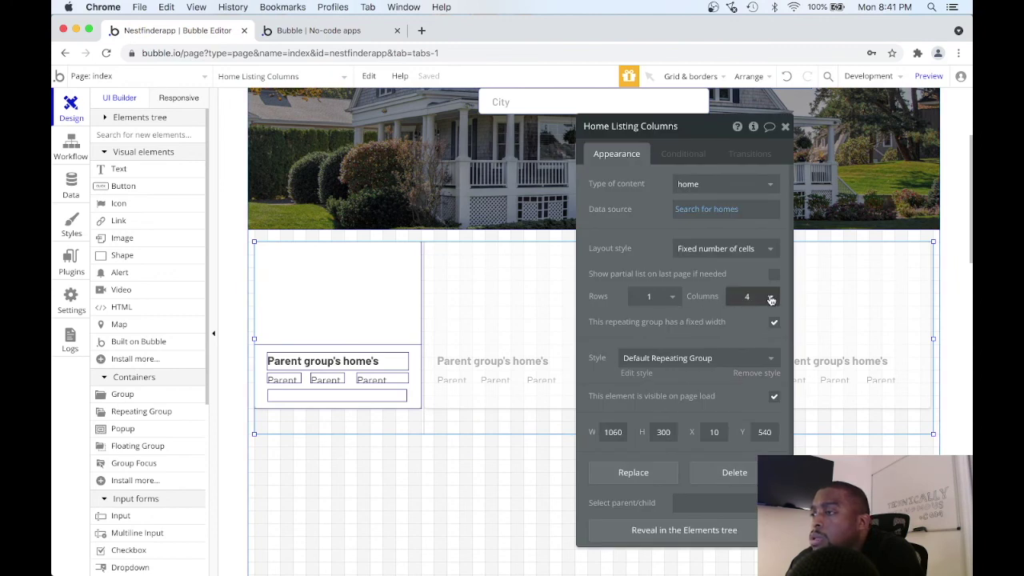
{"action": "left_click", "coordinate": [770, 299]}
{"action": "left_click", "coordinate": [752, 356]}
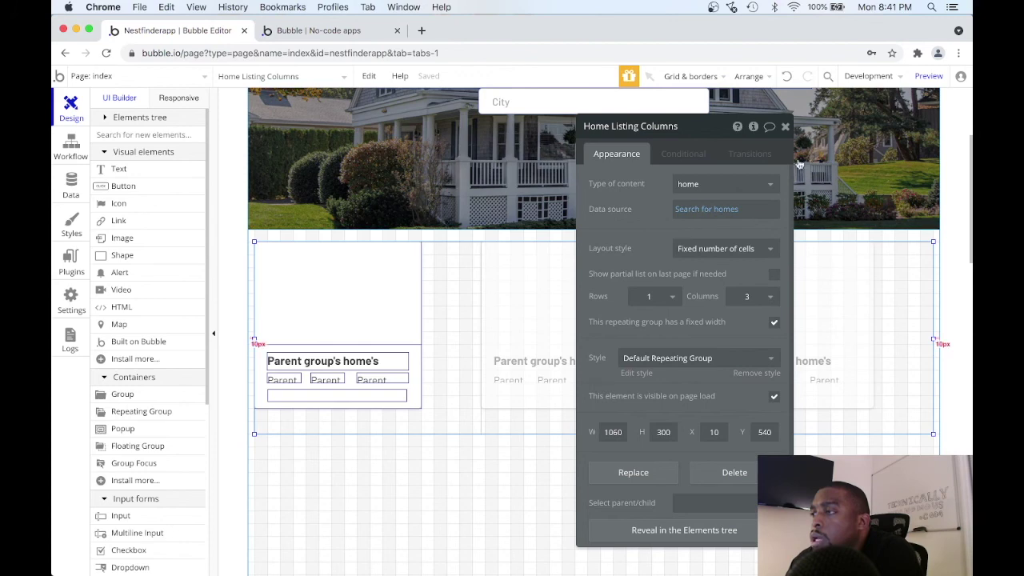
{"action": "left_click", "coordinate": [785, 128]}
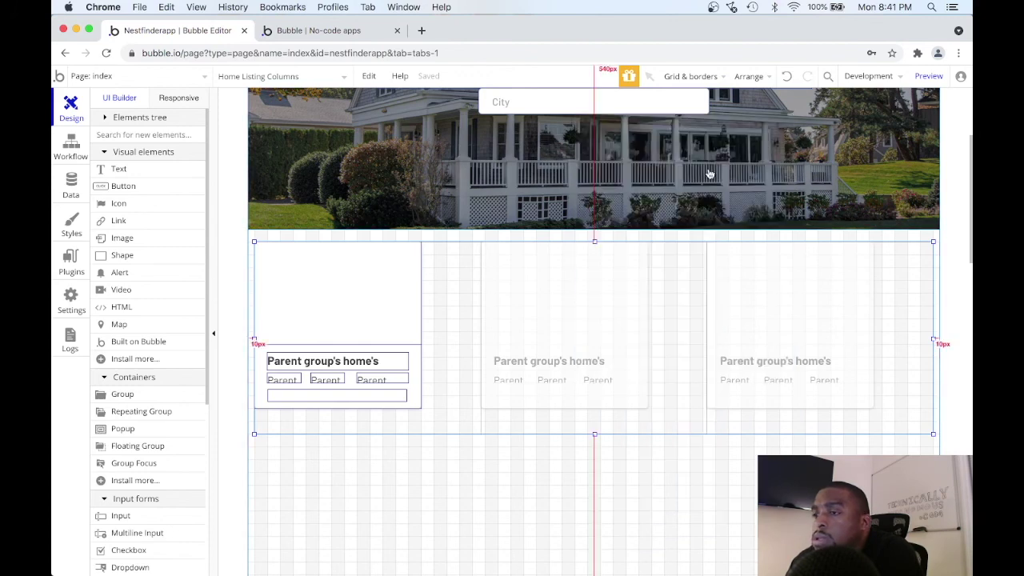
Widen and heighten the listing card and enlarge its thumbnail to 180px wide.
{"action": "left_click", "coordinate": [407, 316]}
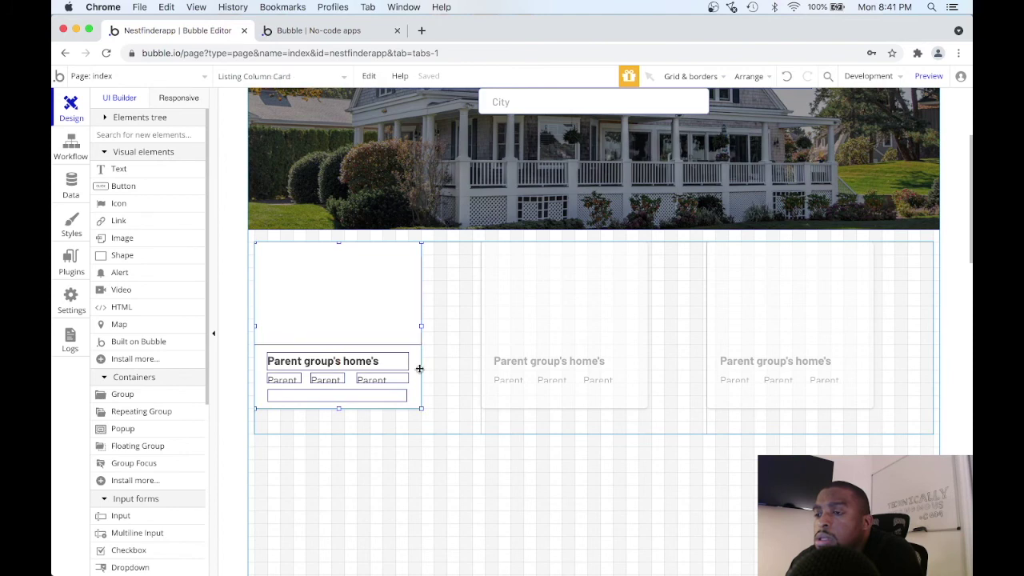
{"action": "left_click_drag", "start_coordinate": [421, 326], "coordinate": [446, 326]}
{"action": "left_click", "coordinate": [402, 314]}
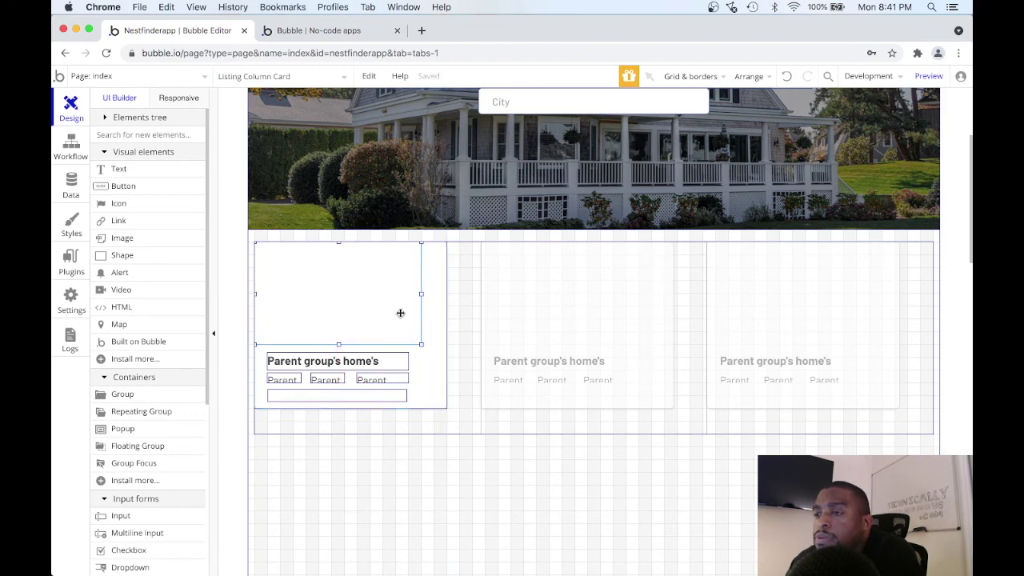
{"action": "left_click", "coordinate": [435, 402]}
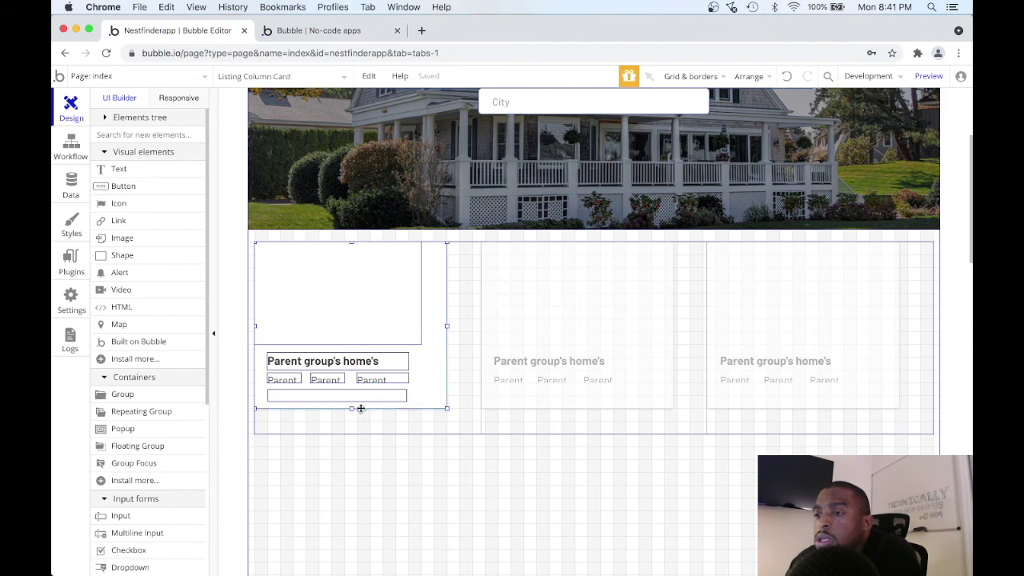
{"action": "left_click_drag", "start_coordinate": [350, 410], "coordinate": [350, 429]}
{"action": "left_click", "coordinate": [391, 299]}
{"action": "left_click_drag", "start_coordinate": [422, 344], "coordinate": [446, 358]}
{"action": "left_click", "coordinate": [261, 372]}
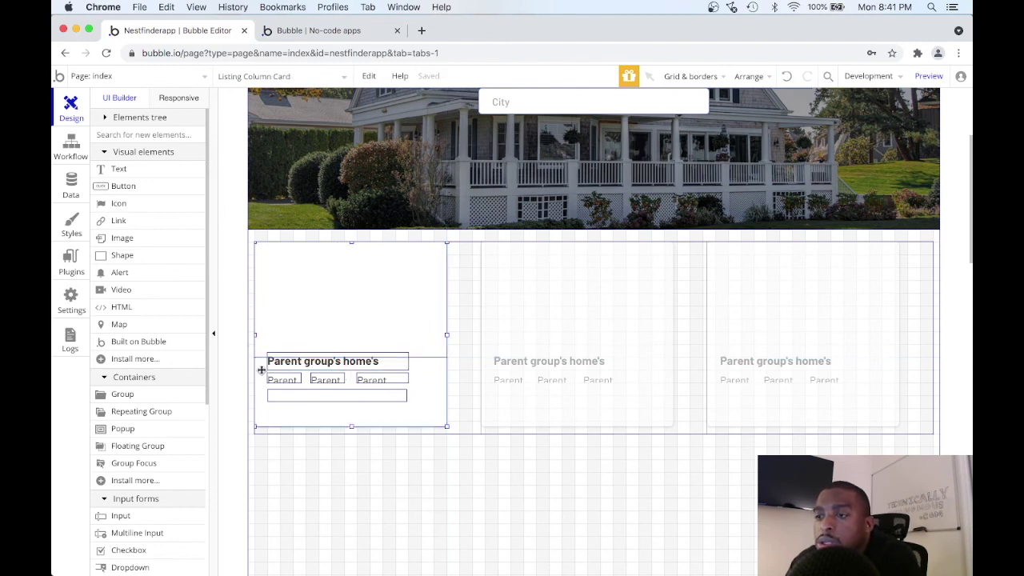
{"action": "left_click_drag", "start_coordinate": [262, 364], "coordinate": [276, 390]}
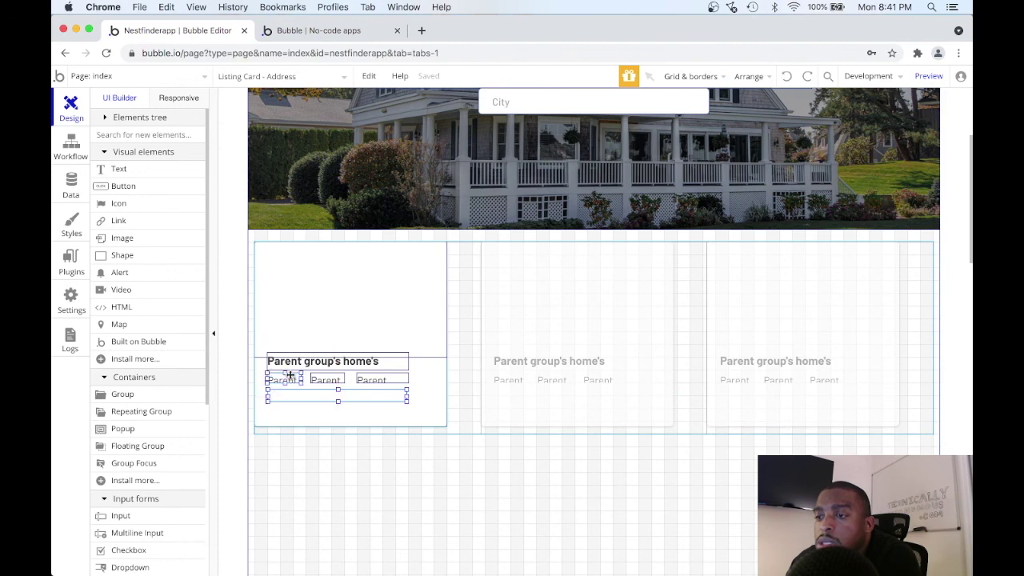
Select the title and detail texts and nudge them down together.
{"action": "left_click", "coordinate": [324, 380], "text": "shift"}
{"action": "left_click", "coordinate": [370, 380], "text": "shift"}
{"action": "left_click", "coordinate": [369, 361], "text": "shift"}
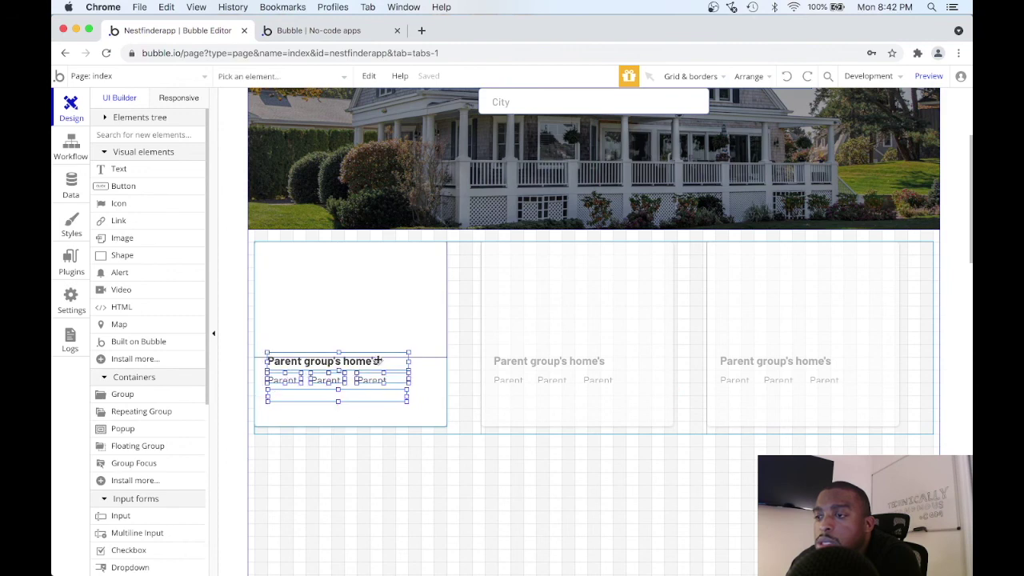
{"action": "key", "text": "Down"}
{"action": "key", "text": "Down"}
{"action": "key", "text": "Down"}
{"action": "key", "text": "Down"}
{"action": "key", "text": "Down"}
{"action": "key", "text": "Down"}
{"action": "key", "text": "Down"}
{"action": "key", "text": "Down"}
{"action": "key", "text": "Down"}
{"action": "key", "text": "Down"}
{"action": "key", "text": "Down"}
{"action": "key", "text": "Down"}
{"action": "key", "text": "Down"}
{"action": "key", "text": "Down"}
{"action": "key", "text": "Down"}
{"action": "key", "text": "Down"}
{"action": "key", "text": "Down"}
{"action": "key", "text": "Down"}
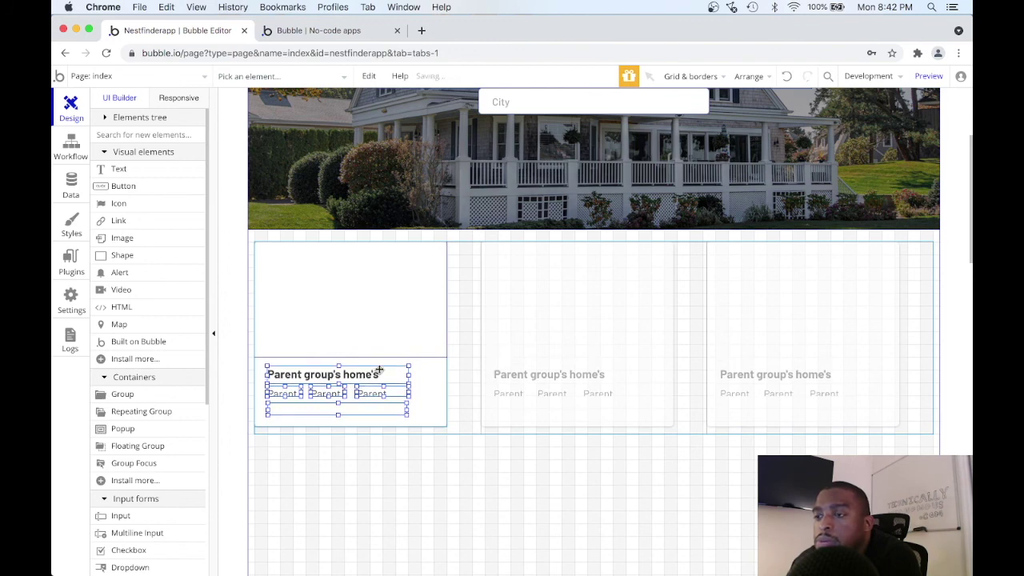
Rename the price text element to 'Listing Card - Price'.
{"action": "left_click", "coordinate": [435, 384]}
{"action": "double_click", "coordinate": [381, 376]}
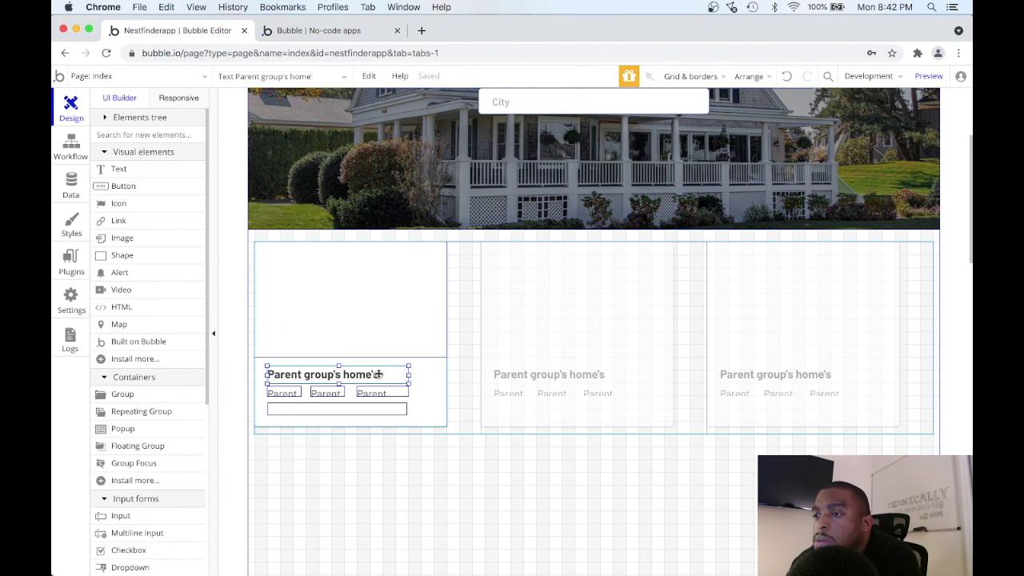
{"action": "left_click", "coordinate": [663, 128]}
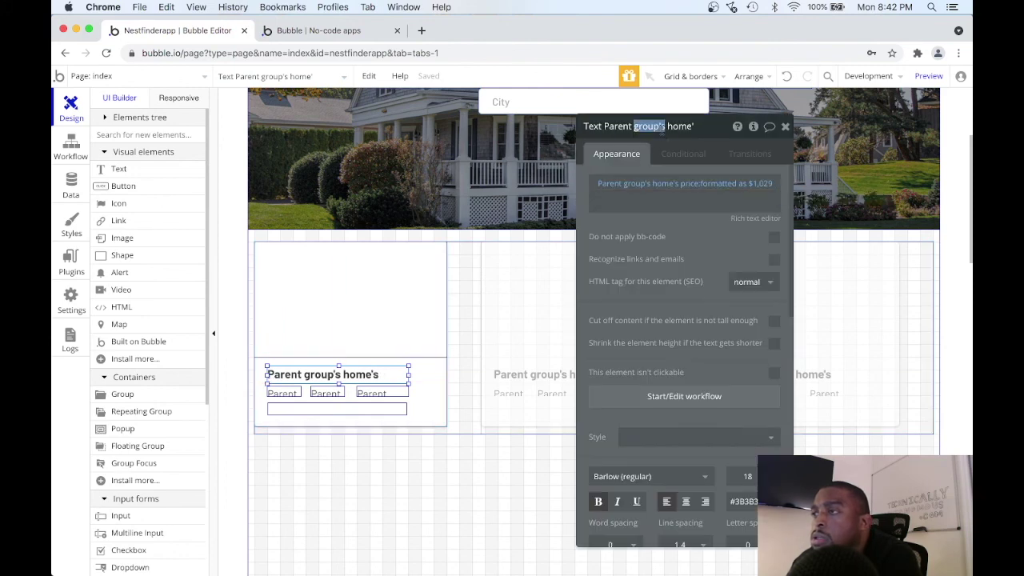
{"action": "triple_click", "coordinate": [662, 128]}
{"action": "type", "text": "Listing Card"}
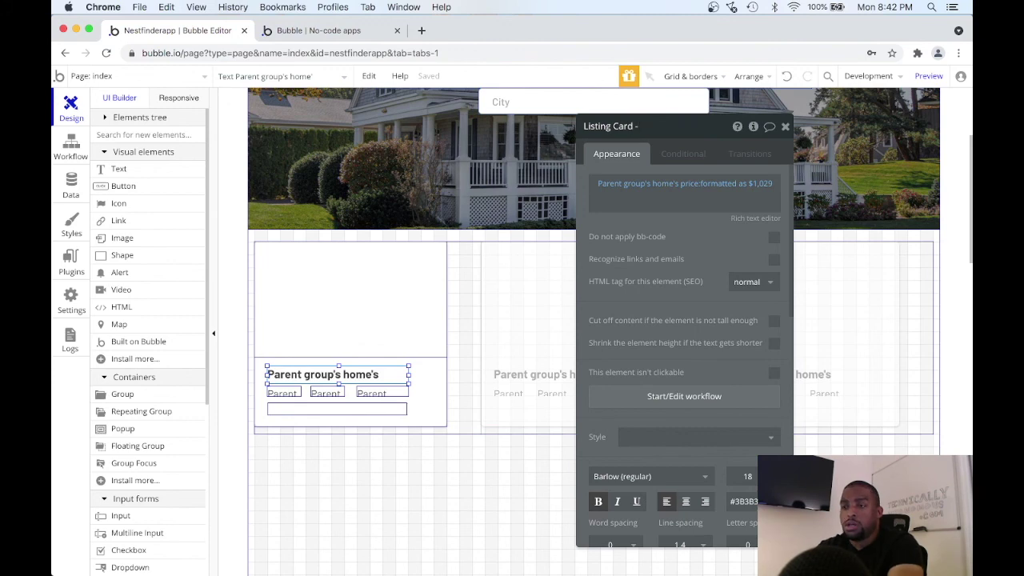
{"action": "type", "text": " - Price"}
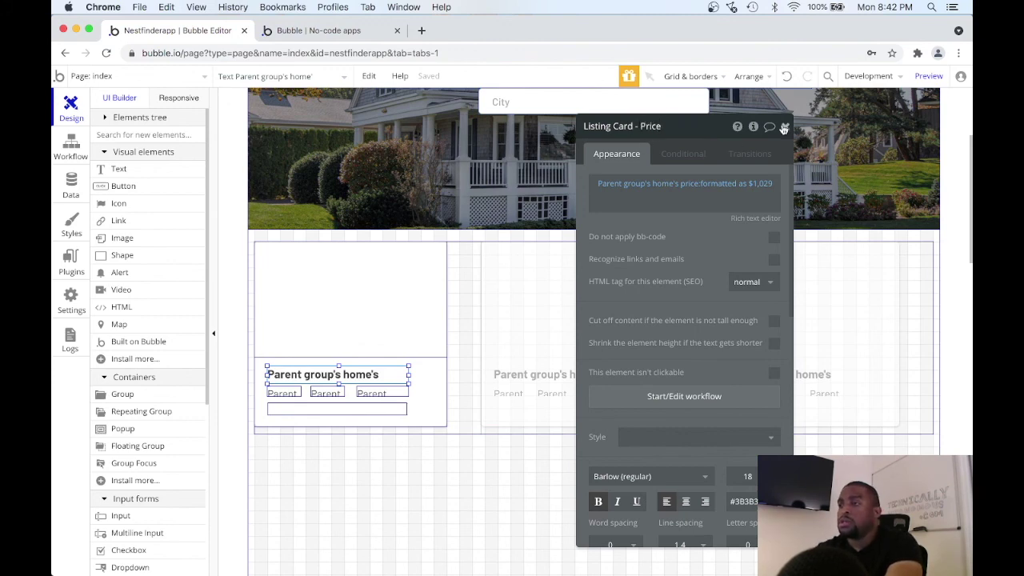
{"action": "left_click", "coordinate": [784, 128]}
Rename the bedrooms text element to 'Listing Card - Num. Bedrooms'.
{"action": "double_click", "coordinate": [298, 399]}
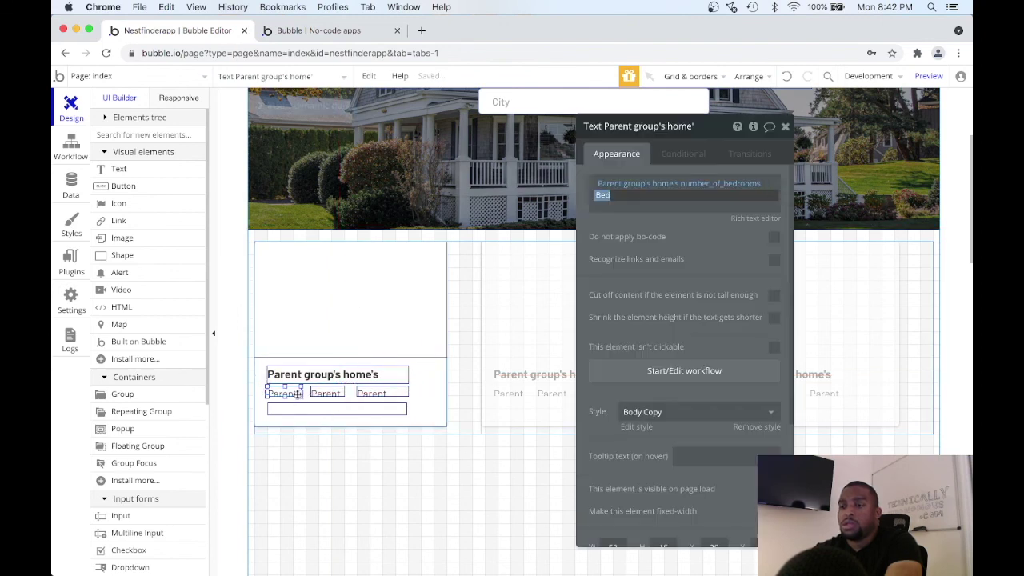
{"action": "left_click", "coordinate": [656, 128]}
{"action": "type", "text": "Listing Card -"}
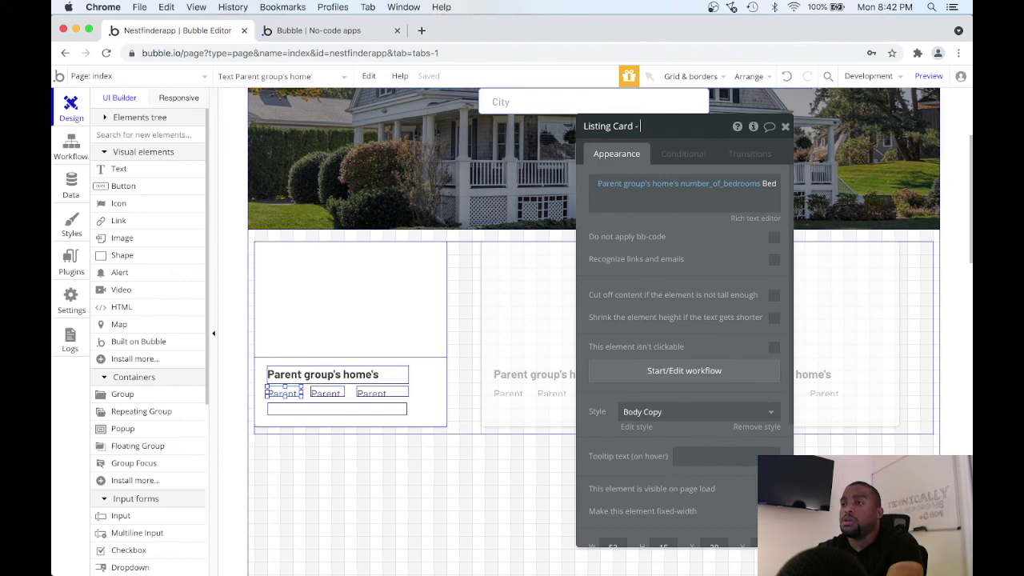
{"action": "type", "text": " Num. Bedrooms"}
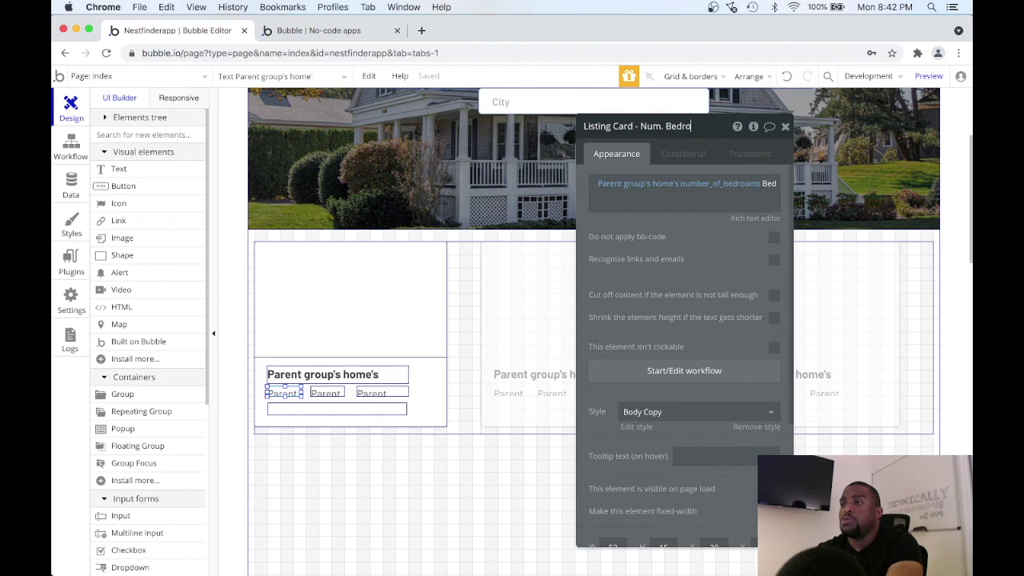
{"action": "left_click", "coordinate": [785, 126]}
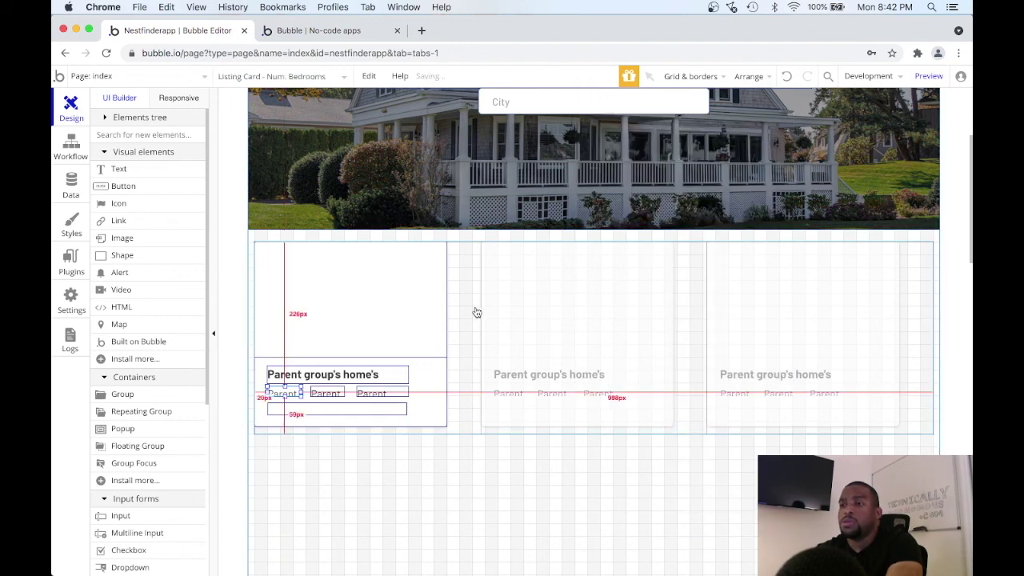
Rename the bathrooms text element to 'Listing Card - Num. Bathrooms'.
{"action": "double_click", "coordinate": [327, 393]}
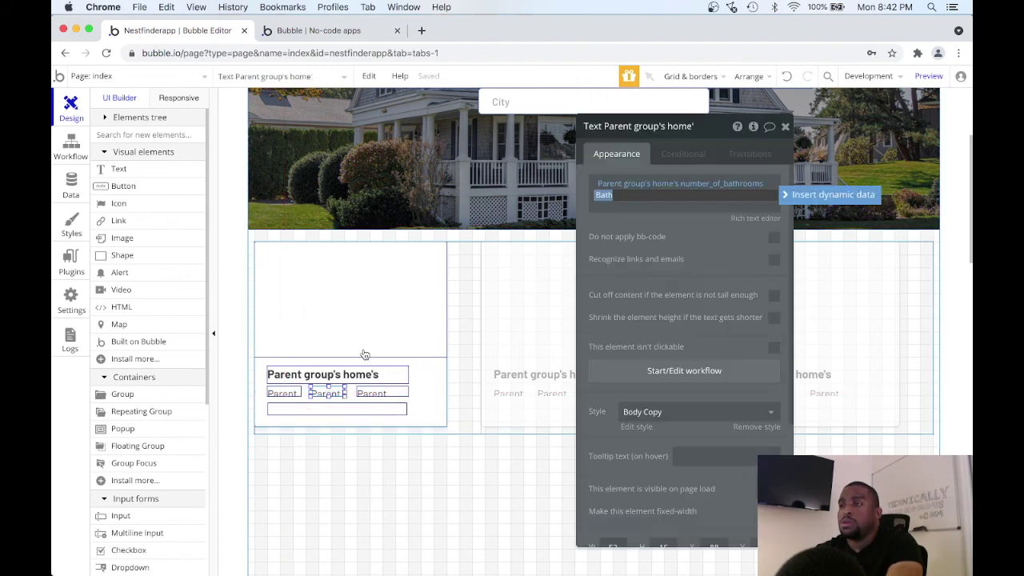
{"action": "double_click", "coordinate": [649, 126]}
{"action": "triple_click", "coordinate": [649, 126]}
{"action": "type", "text": "Listing Car"}
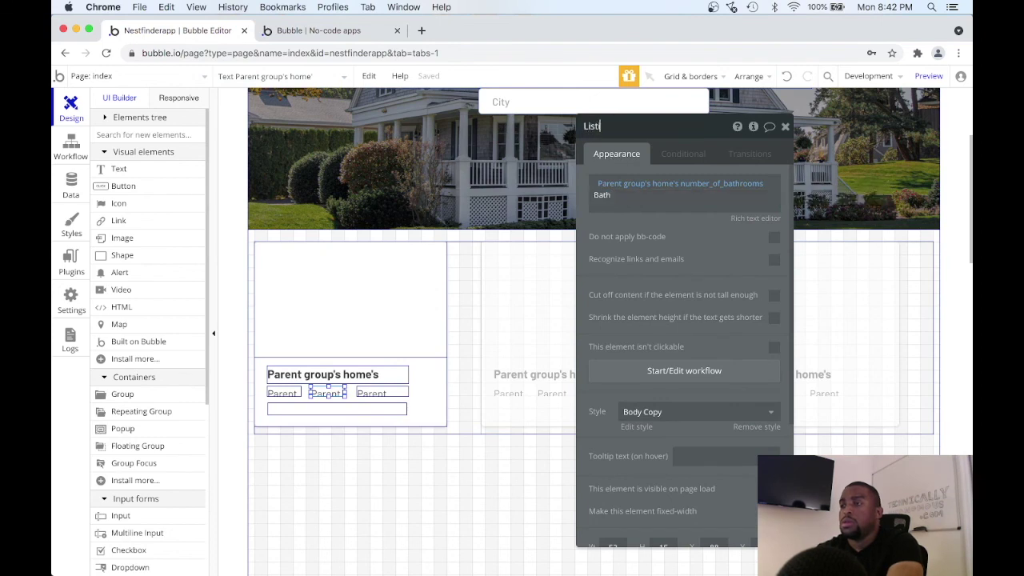
{"action": "type", "text": "d - "}
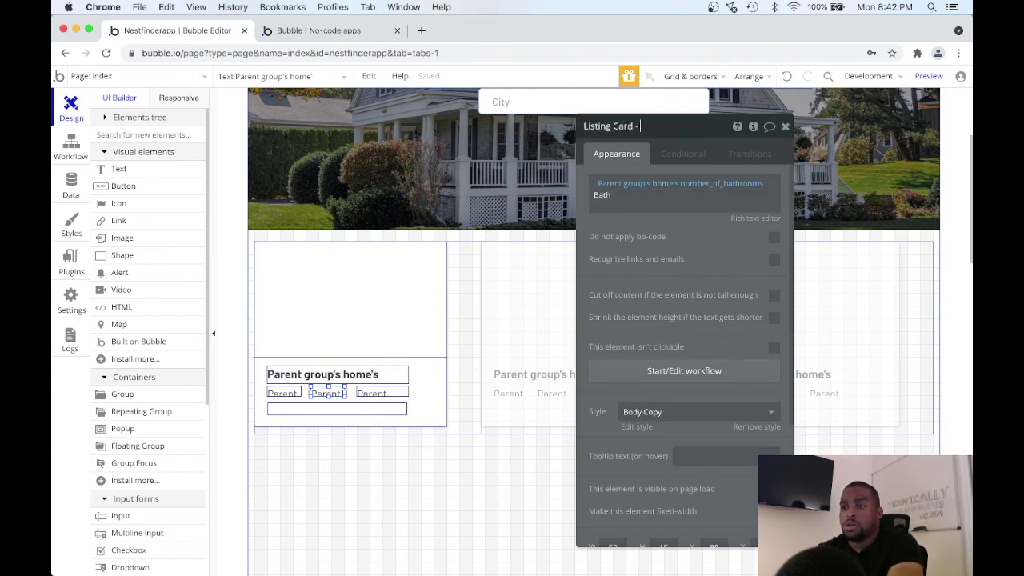
{"action": "type", "text": "Num. "}
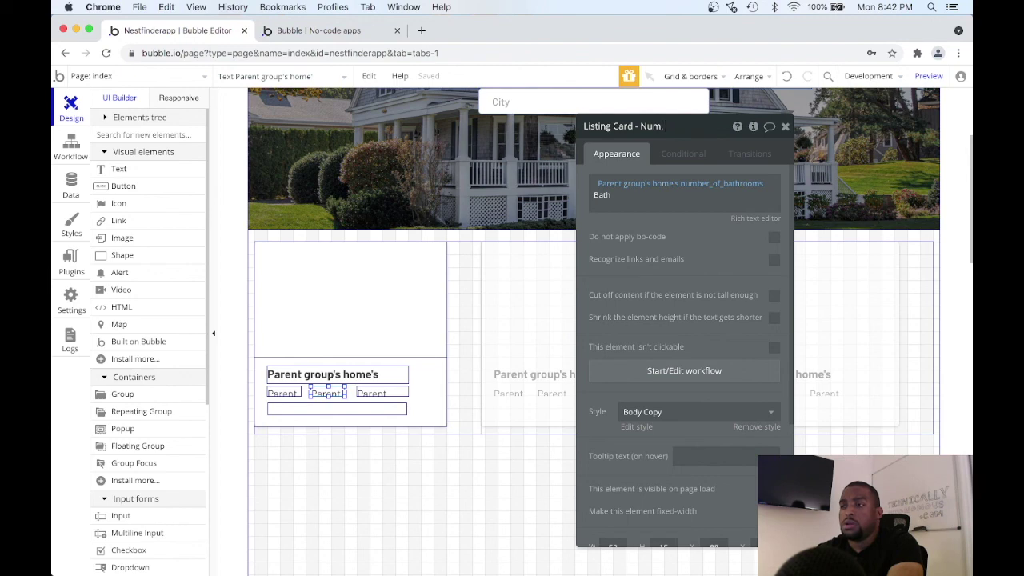
{"action": "type", "text": "Ba"}
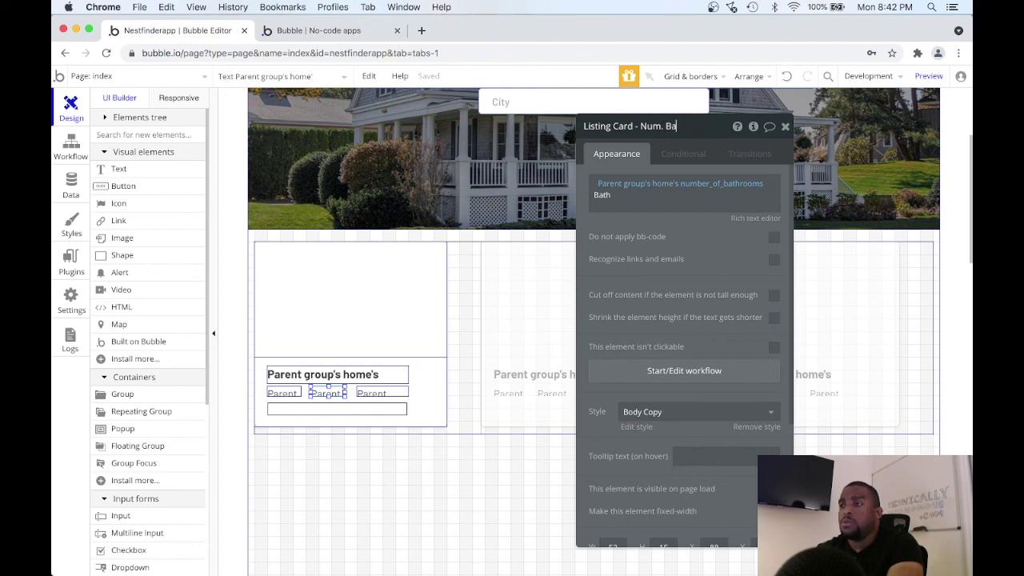
{"action": "type", "text": "throoms"}
{"action": "key", "text": "alt+shift+Left"}
{"action": "key", "text": "alt+shift+Left"}
{"action": "key", "text": "alt+shift+Left"}
{"action": "key", "text": "alt+shift+Left"}
{"action": "key", "text": "super+c"}
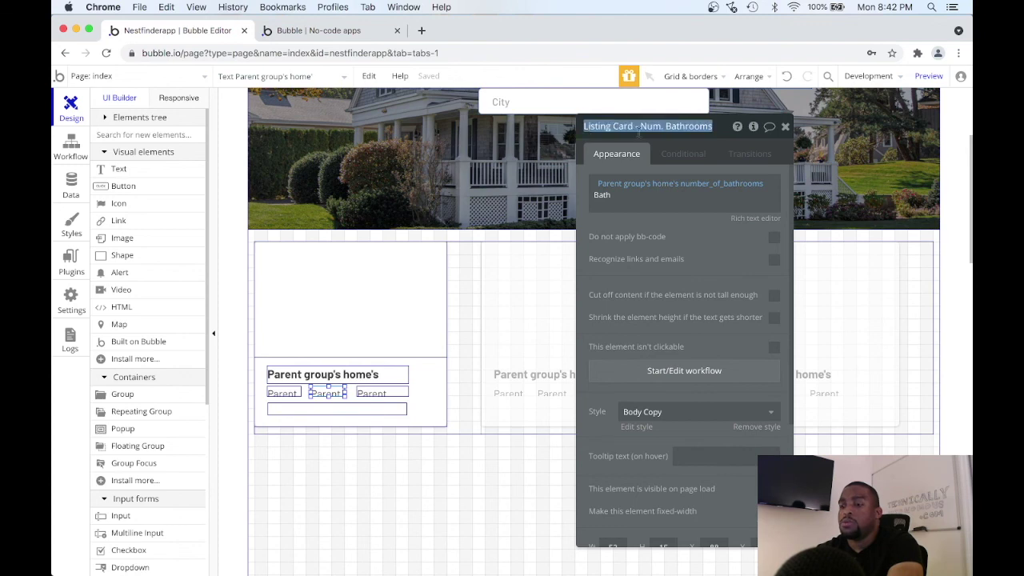
{"action": "left_click", "coordinate": [785, 125]}
Rename the square-feet text element to 'Listing Card - Square Feet'.
{"action": "left_click", "coordinate": [391, 390]}
{"action": "double_click", "coordinate": [390, 389]}
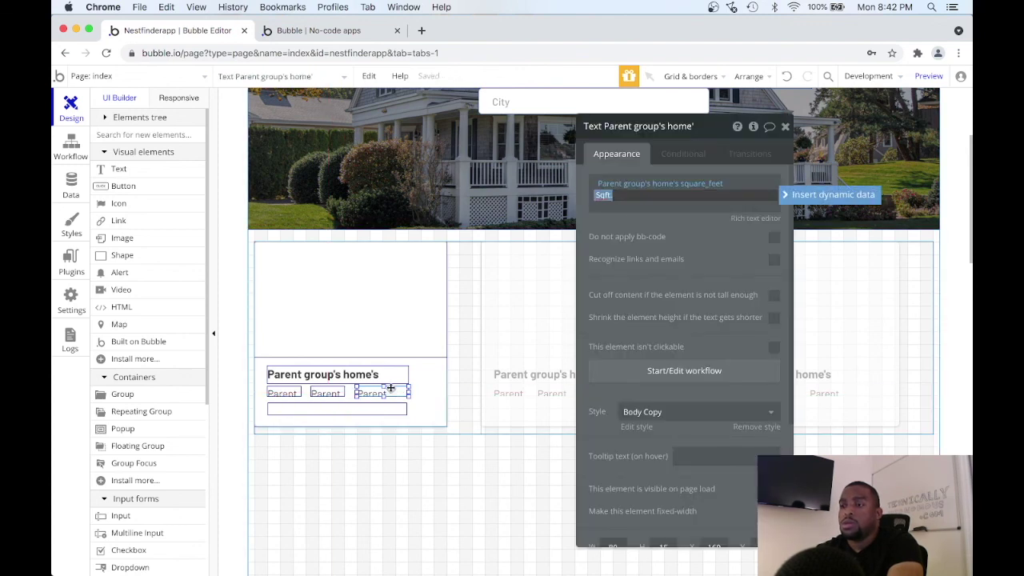
{"action": "triple_click", "coordinate": [671, 126]}
{"action": "key", "text": "super+v"}
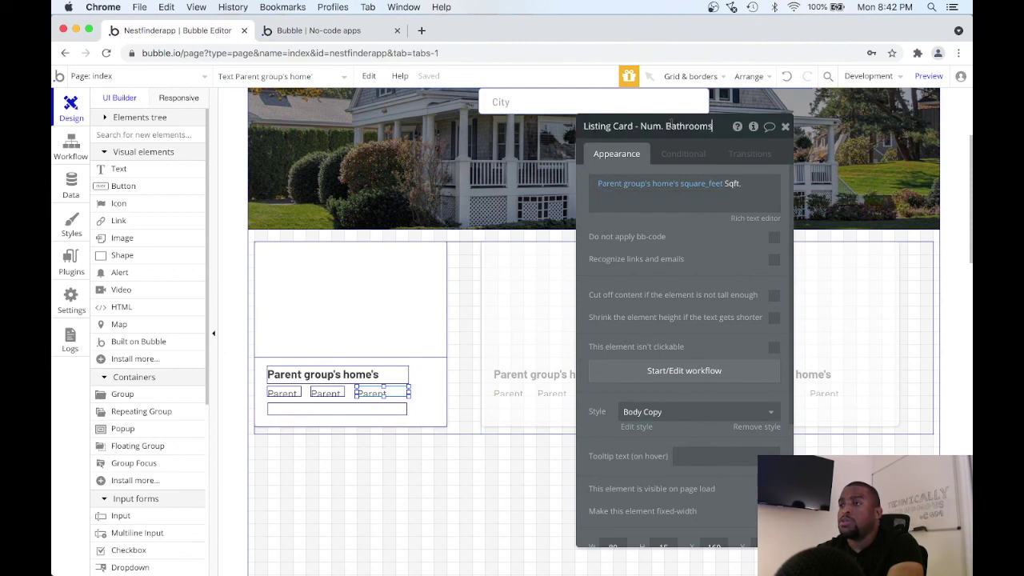
{"action": "double_click", "coordinate": [689, 126]}
{"action": "key", "text": "BackSpace"}
{"action": "key", "text": "BackSpace"}
{"action": "key", "text": "BackSpace"}
{"action": "key", "text": "BackSpace"}
{"action": "key", "text": "BackSpace"}
{"action": "key", "text": "BackSpace"}
{"action": "type", "text": "Square Feed"}
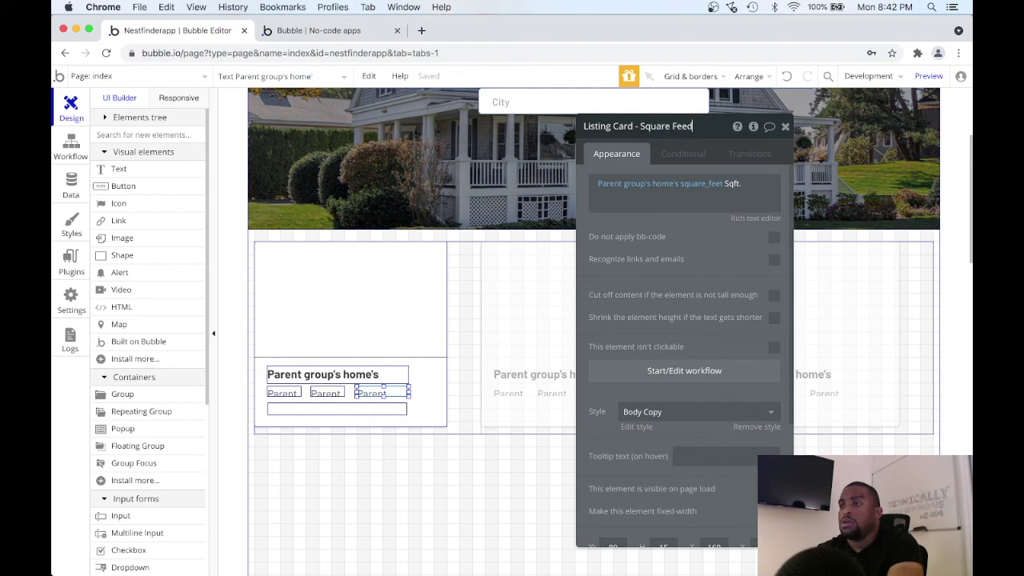
{"action": "key", "text": "BackSpace"}
{"action": "type", "text": "t"}
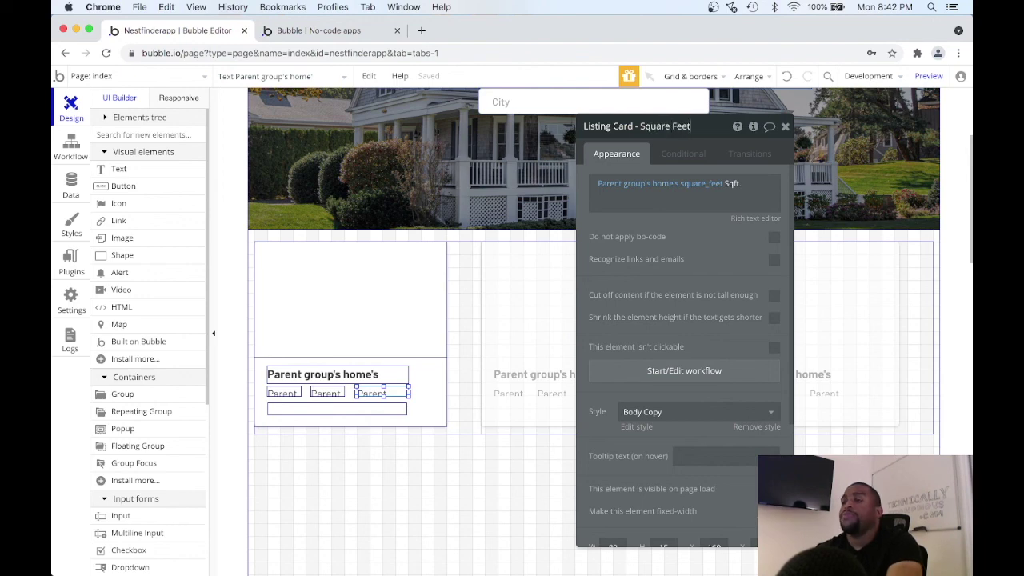
{"action": "left_click", "coordinate": [784, 129]}
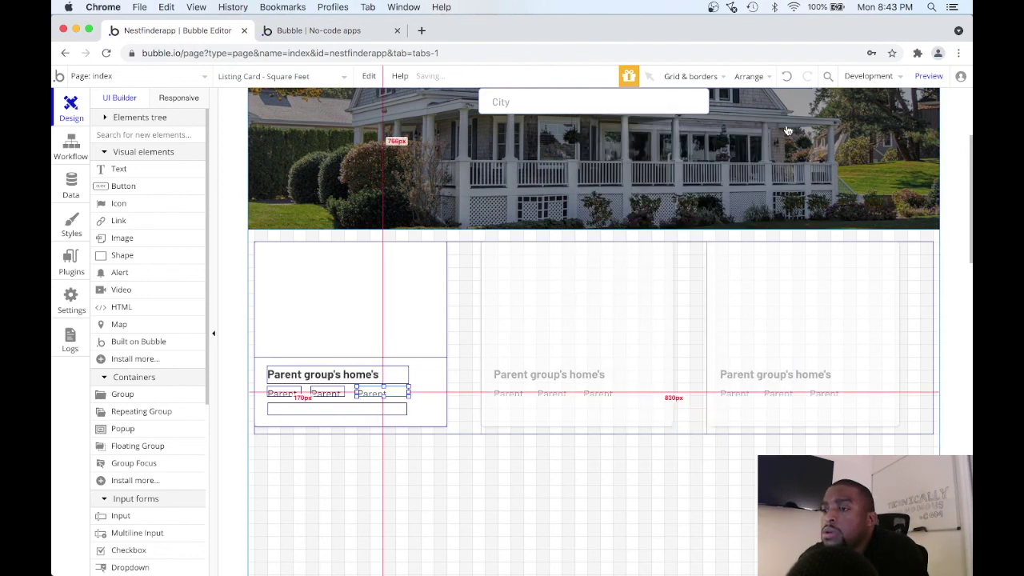
Widen the card's address field to about 259px and the price text, then preview.
{"action": "left_click", "coordinate": [399, 409]}
{"action": "left_click_drag", "start_coordinate": [406, 412], "coordinate": [434, 411]}
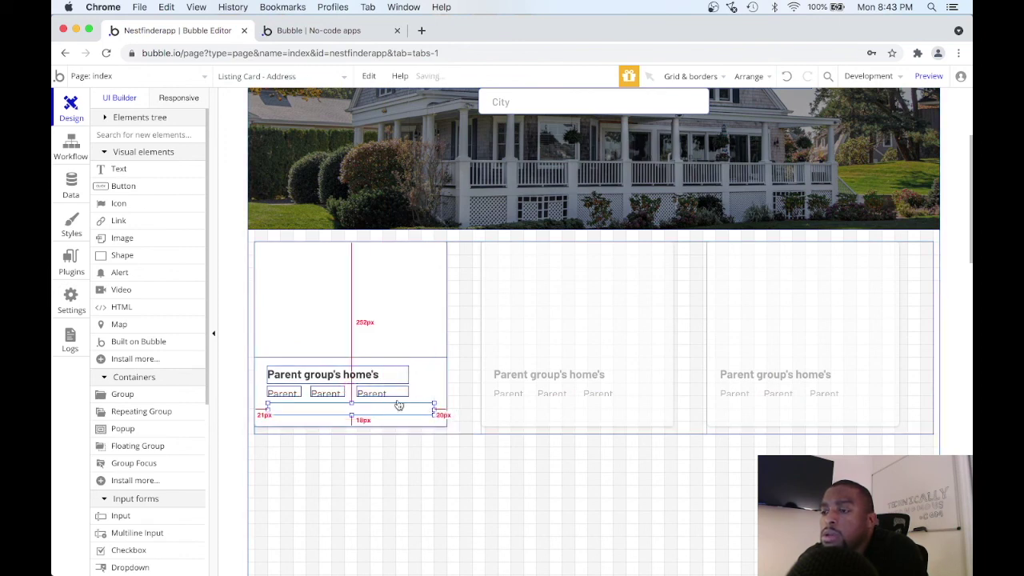
{"action": "left_click", "coordinate": [402, 370]}
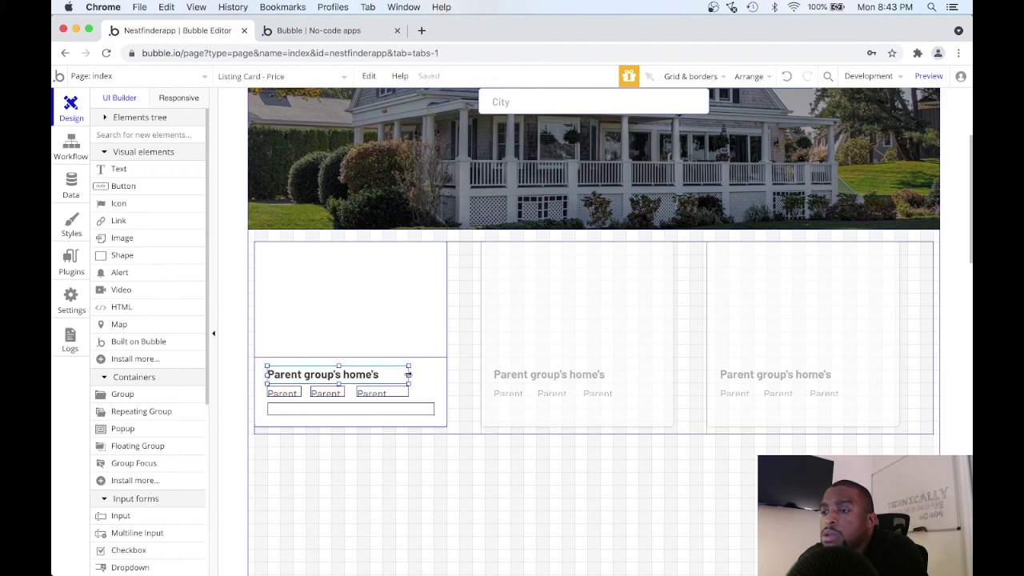
{"action": "left_click_drag", "start_coordinate": [408, 374], "coordinate": [434, 374]}
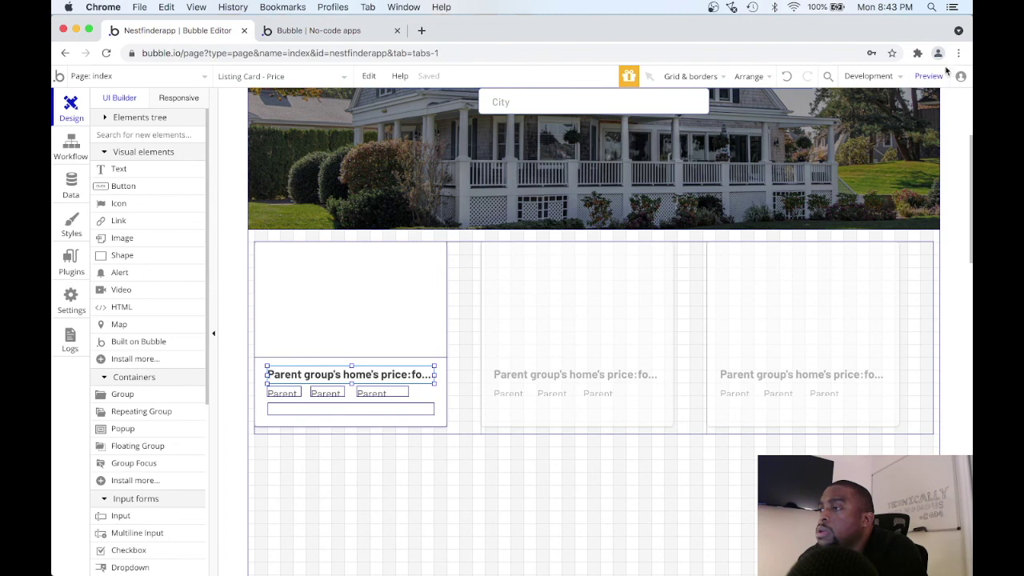
{"action": "left_click", "coordinate": [929, 76]}
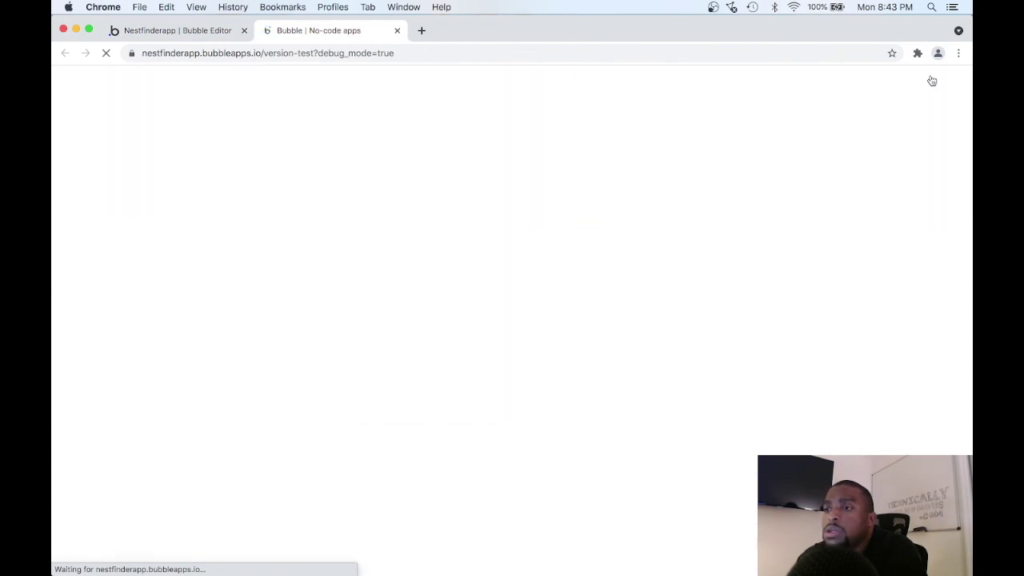
{"action": "scroll", "coordinate": [846, 141], "scroll_direction": "down", "scroll_amount": 5}
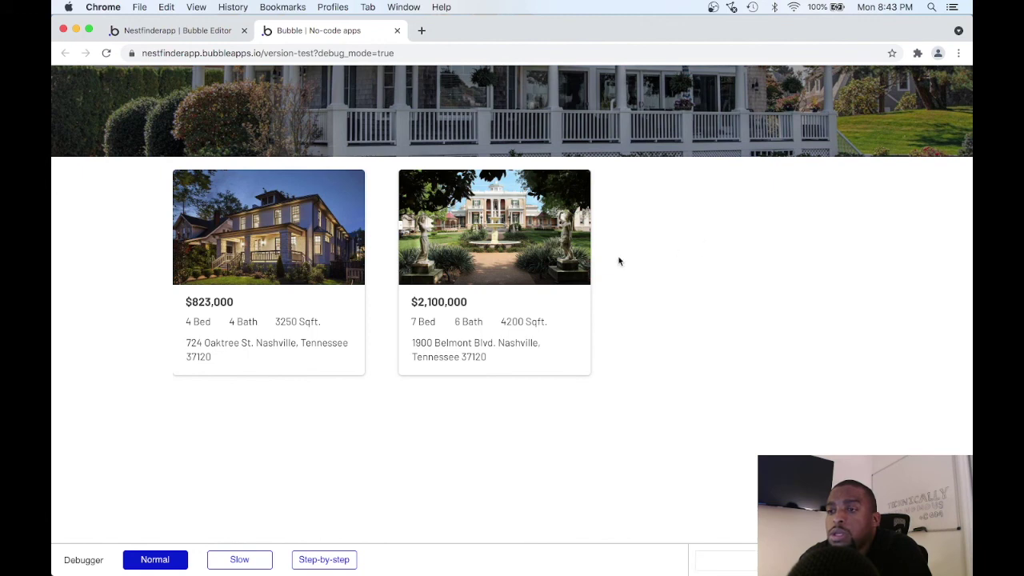
{"action": "scroll", "coordinate": [619, 261], "scroll_direction": "up", "scroll_amount": 3}
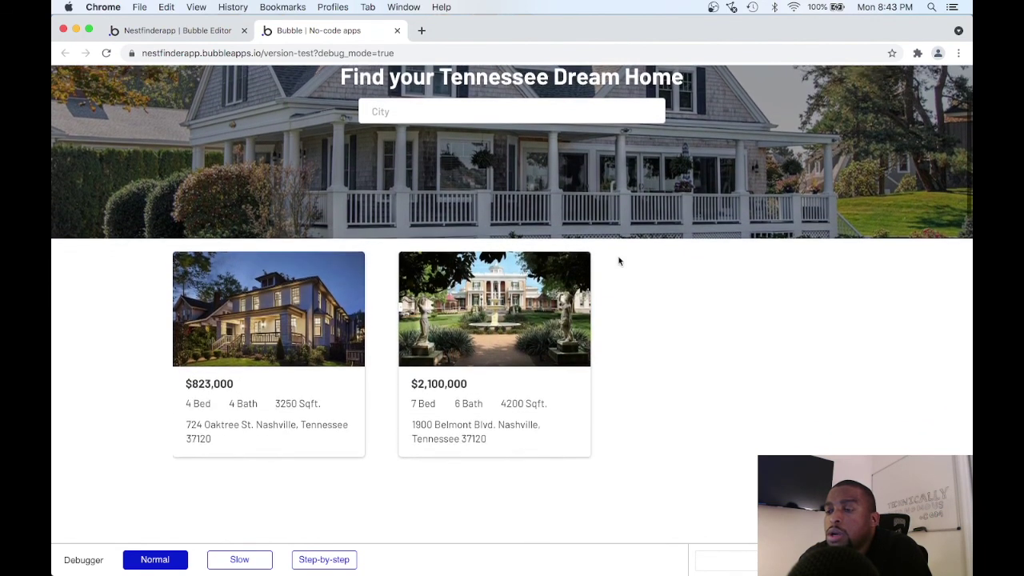
{"action": "scroll", "coordinate": [619, 261], "scroll_direction": "down", "scroll_amount": 1}
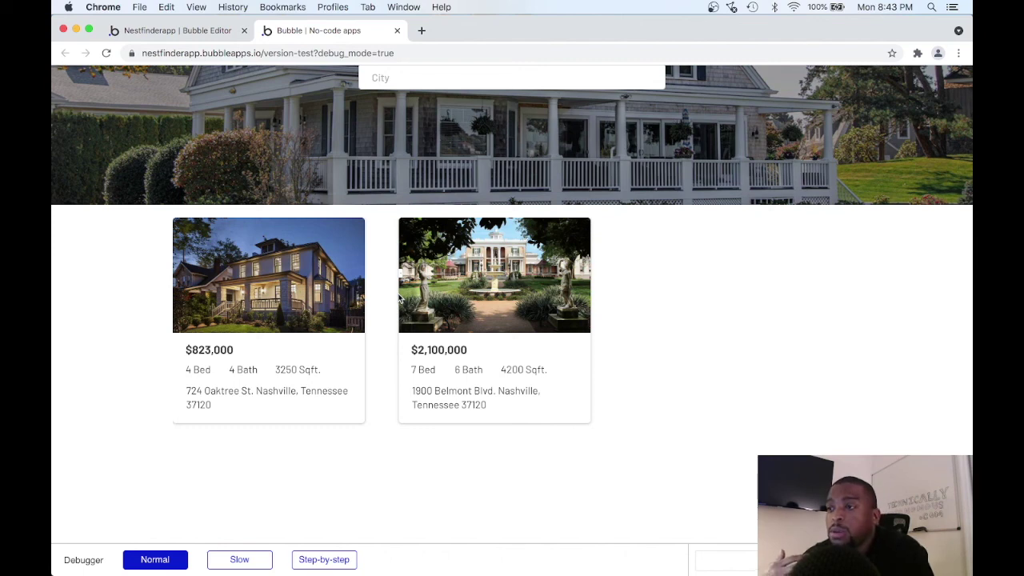
{"action": "scroll", "coordinate": [400, 297], "scroll_direction": "up", "scroll_amount": 3}
{"action": "scroll", "coordinate": [400, 298], "scroll_direction": "down", "scroll_amount": 2}
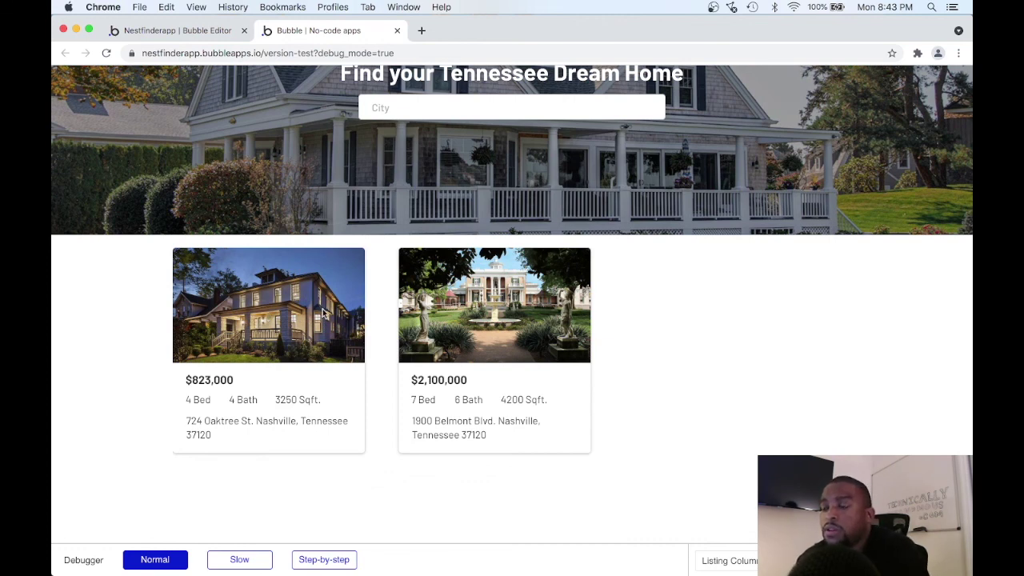
{"action": "scroll", "coordinate": [392, 319], "scroll_direction": "up", "scroll_amount": 1}
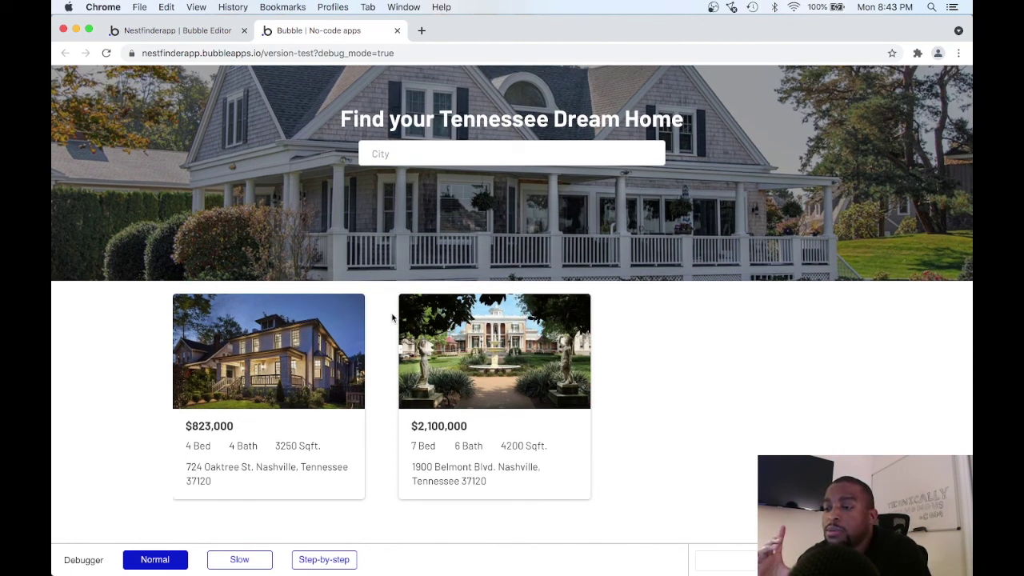
{"action": "scroll", "coordinate": [392, 319], "scroll_direction": "down", "scroll_amount": 1}
{"action": "scroll", "coordinate": [392, 318], "scroll_direction": "up", "scroll_amount": 2}
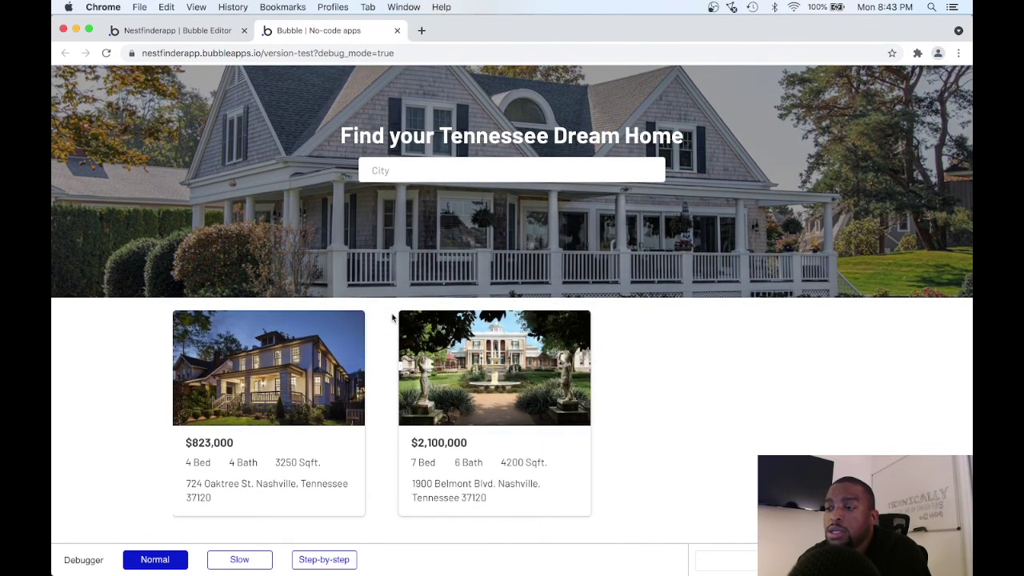
{"action": "scroll", "coordinate": [392, 318], "scroll_direction": "down", "scroll_amount": 2}
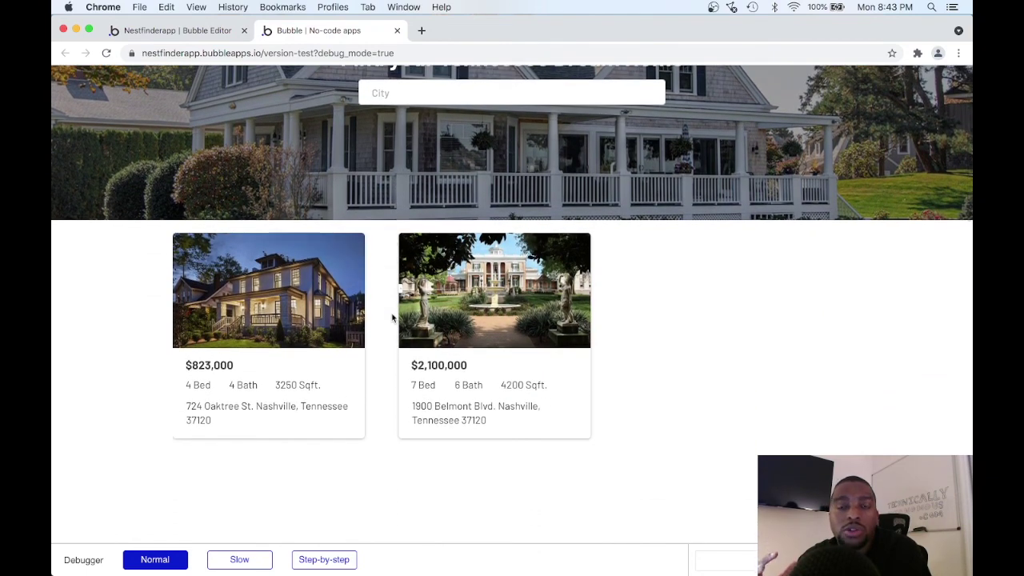
{"action": "scroll", "coordinate": [392, 318], "scroll_direction": "up", "scroll_amount": 2}
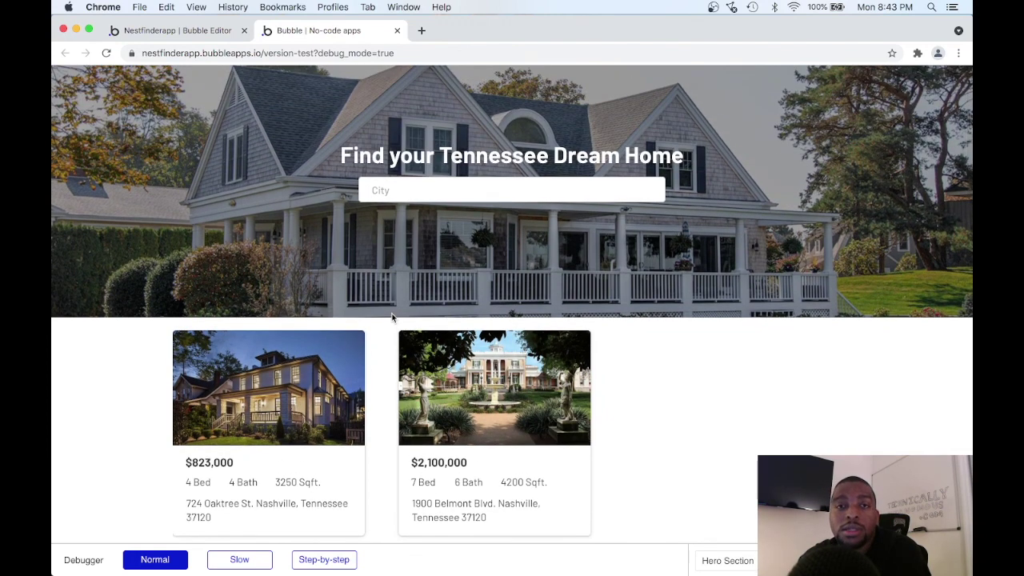
{"action": "scroll", "coordinate": [392, 318], "scroll_direction": "down", "scroll_amount": 2}
{"action": "scroll", "coordinate": [392, 319], "scroll_direction": "down", "scroll_amount": 1}
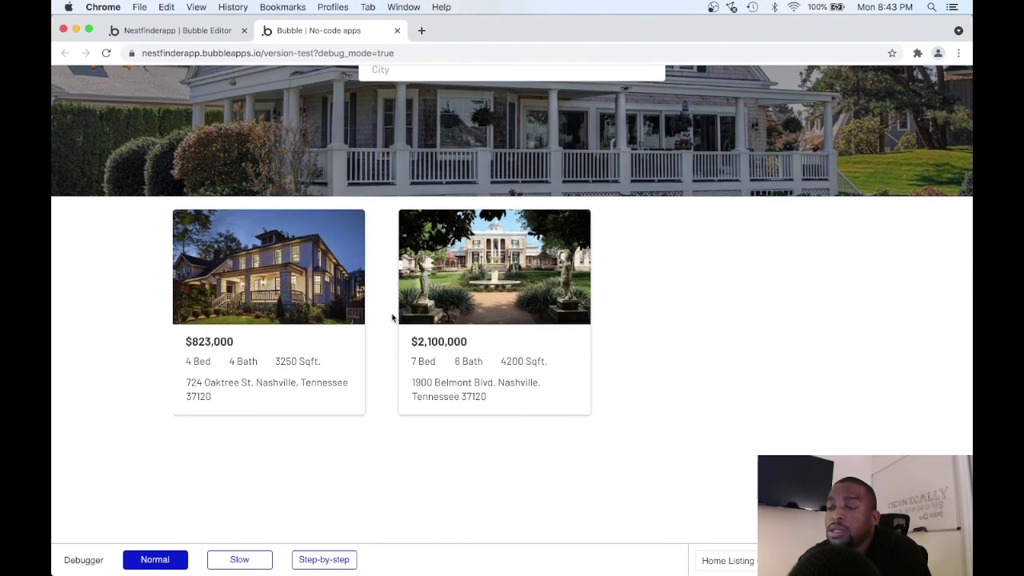
{"action": "scroll", "coordinate": [392, 319], "scroll_direction": "up", "scroll_amount": 1}
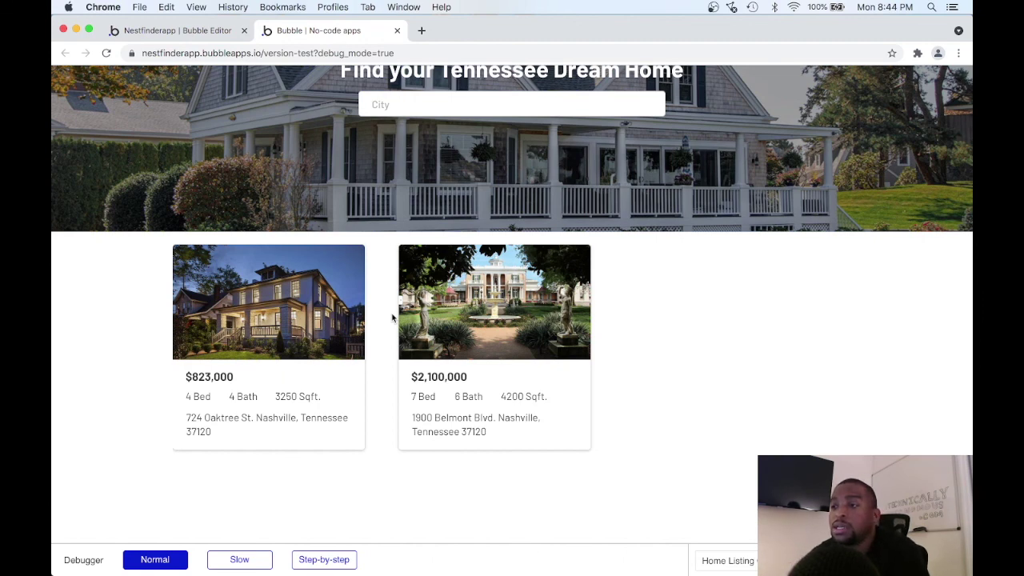
{"action": "scroll", "coordinate": [392, 318], "scroll_direction": "up", "scroll_amount": 3}
{"action": "scroll", "coordinate": [391, 318], "scroll_direction": "down", "scroll_amount": 1}
{"action": "scroll", "coordinate": [391, 318], "scroll_direction": "up", "scroll_amount": 1}
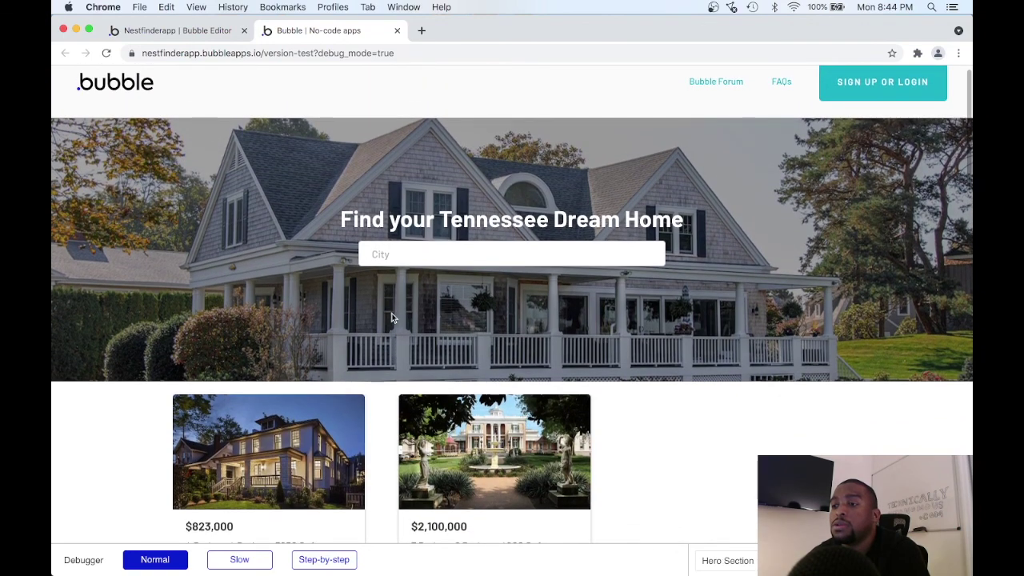
{"action": "scroll", "coordinate": [391, 318], "scroll_direction": "down", "scroll_amount": 1}
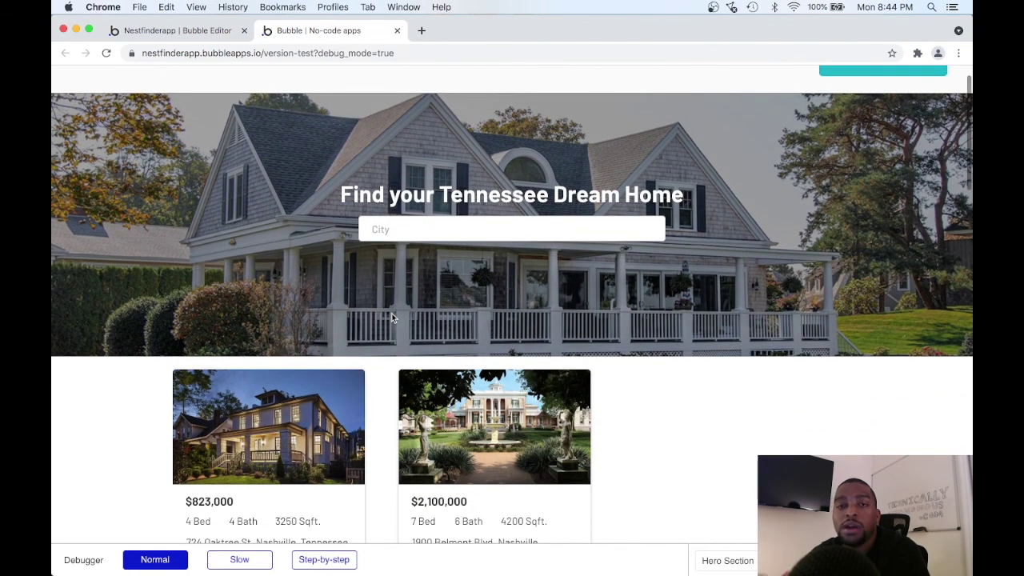
{"action": "scroll", "coordinate": [391, 318], "scroll_direction": "down", "scroll_amount": 1}
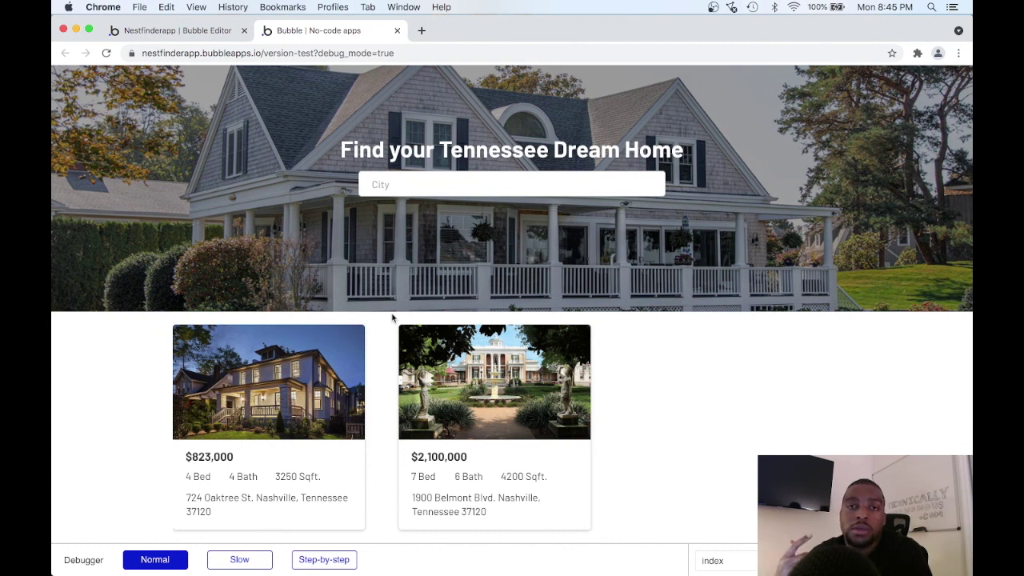